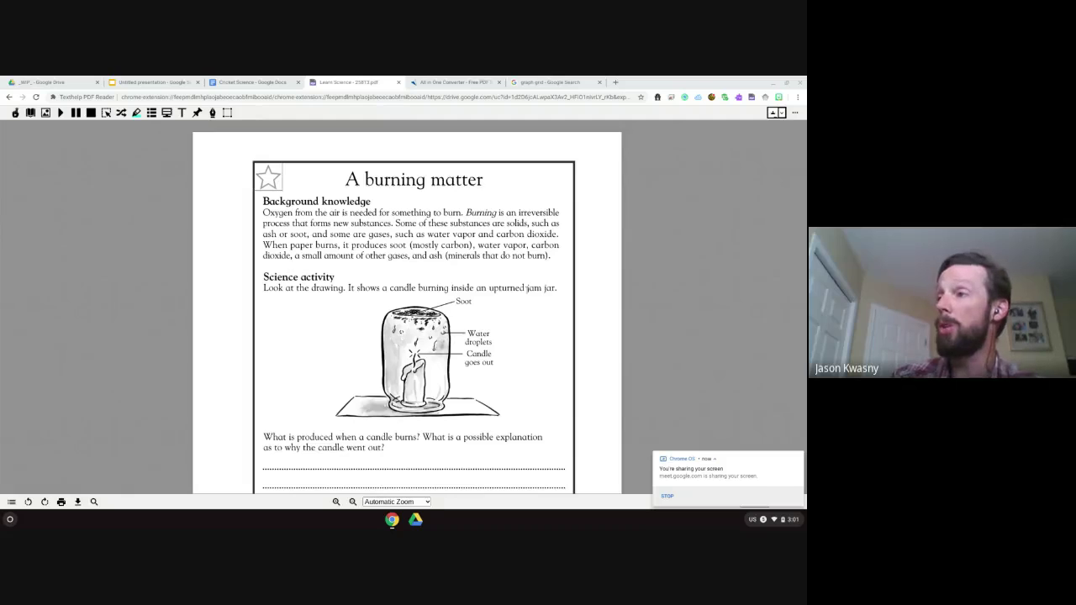
- Draw a freehand zigzag from the background text down to the jar and circle the "Water droplets" label
scroll(406, 306, "down", 1)
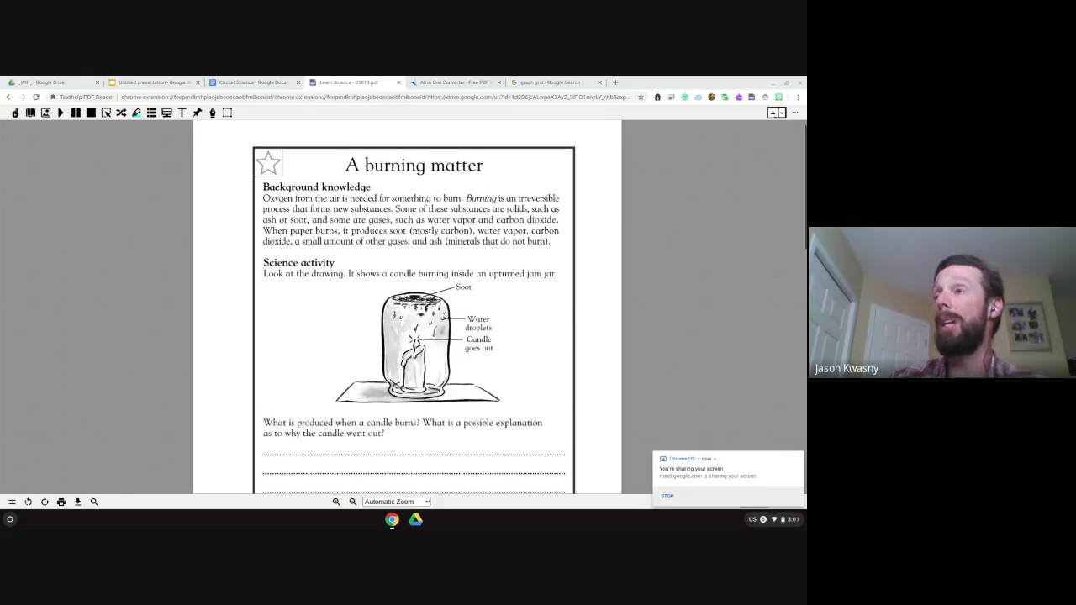
scroll(407, 307, "down", 3)
scroll(407, 307, "up", 2)
scroll(407, 307, "up", 2)
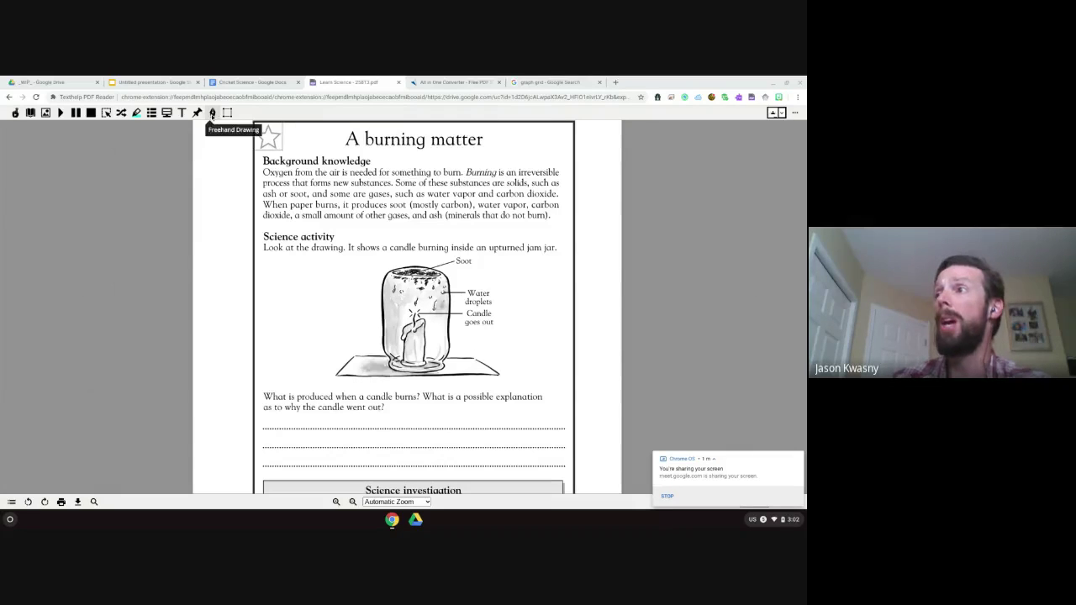
left_click(212, 114)
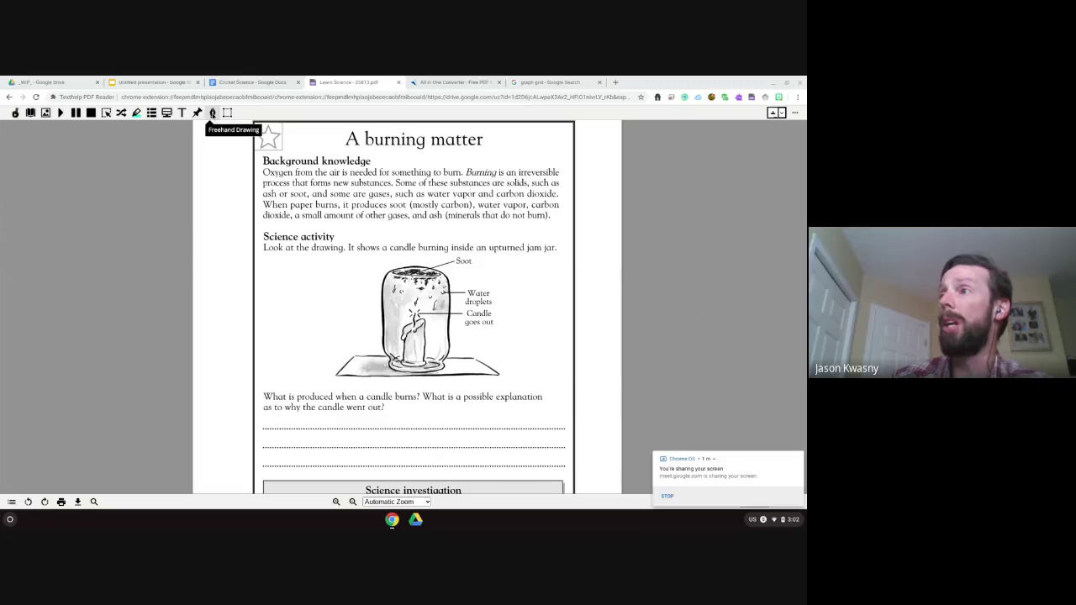
left_click(212, 114)
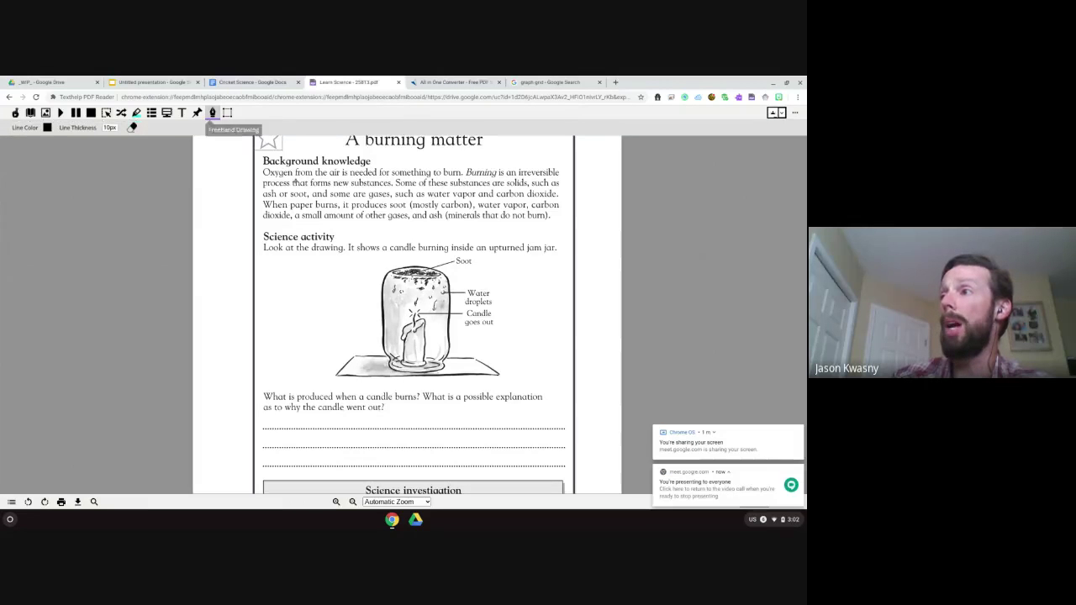
mouse_move(287, 216)
left_mouse_down()
mouse_move(360, 324)
mouse_move(425, 280)
left_mouse_up()
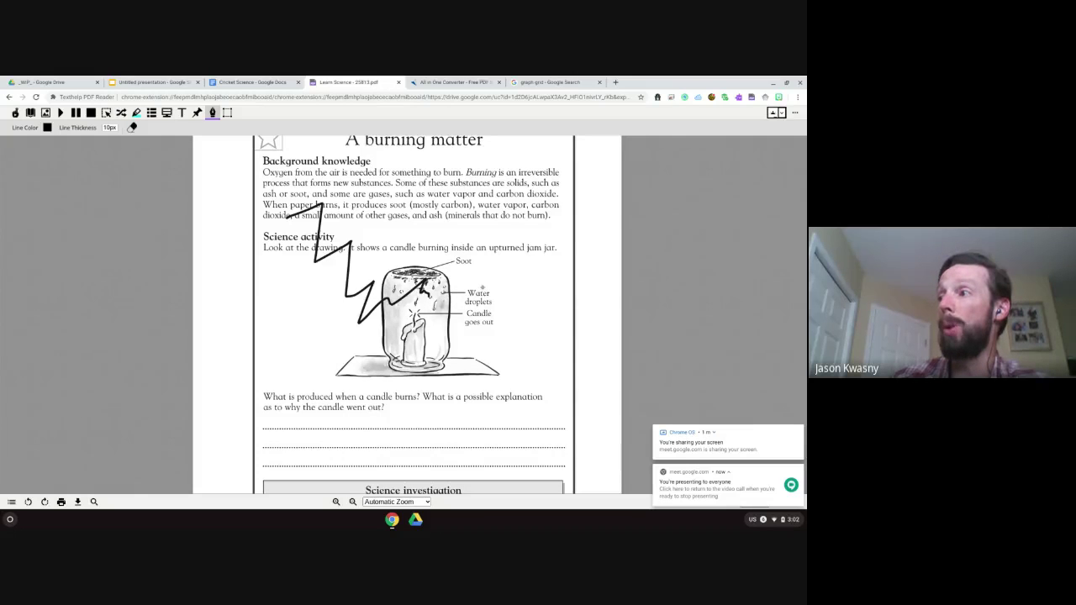
mouse_move(482, 288)
left_mouse_down()
mouse_move(463, 296)
mouse_move(476, 310)
mouse_move(495, 287)
left_mouse_up()
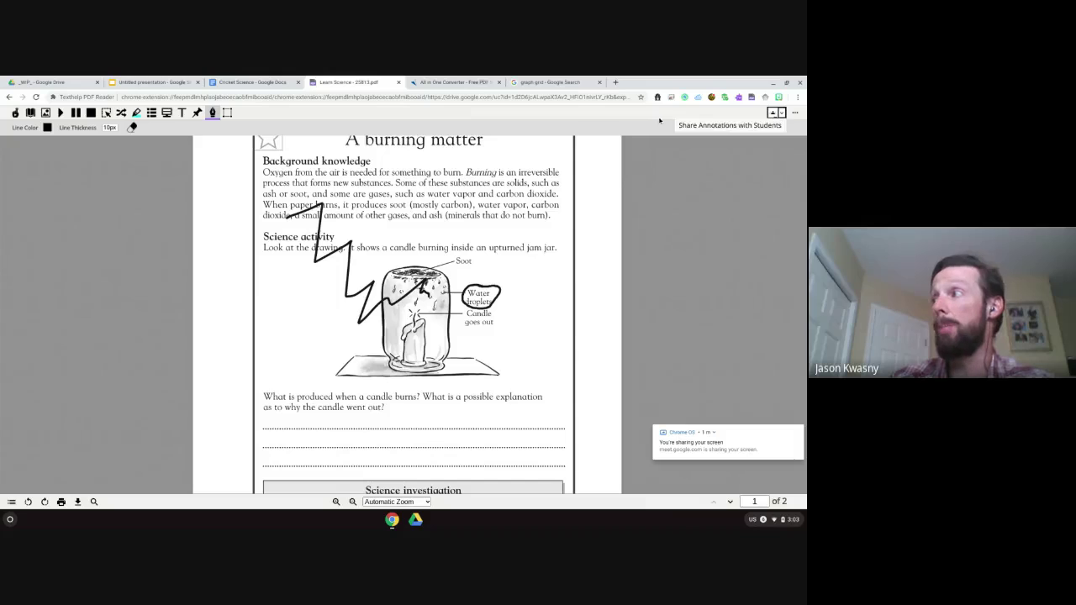
left_click(782, 112)
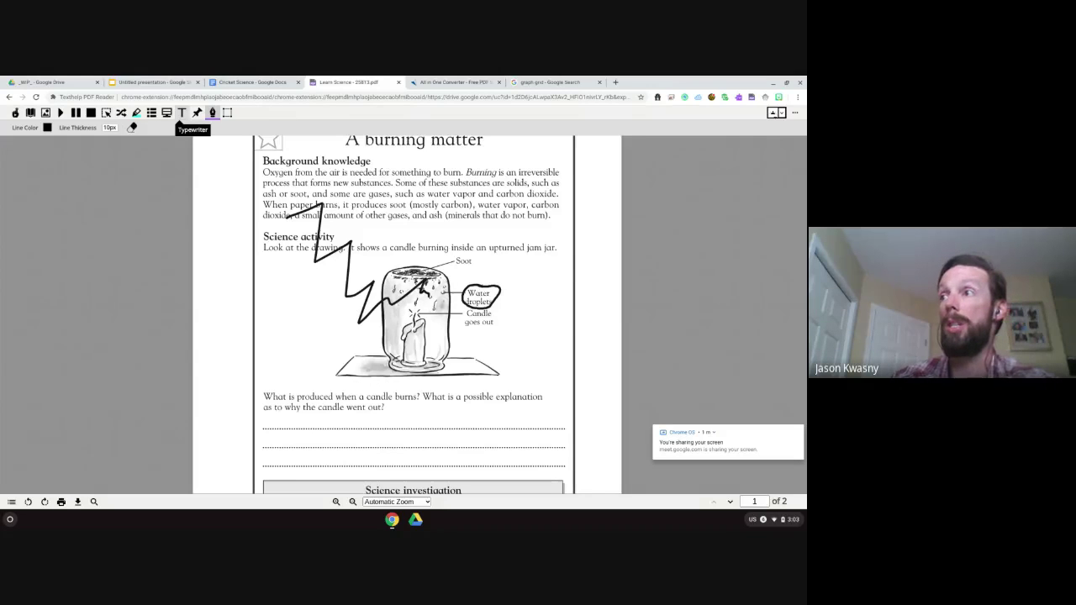
- Add a typewriter text box on the answer lines below the candle question reading "Type the answer that we are"
left_click(181, 113)
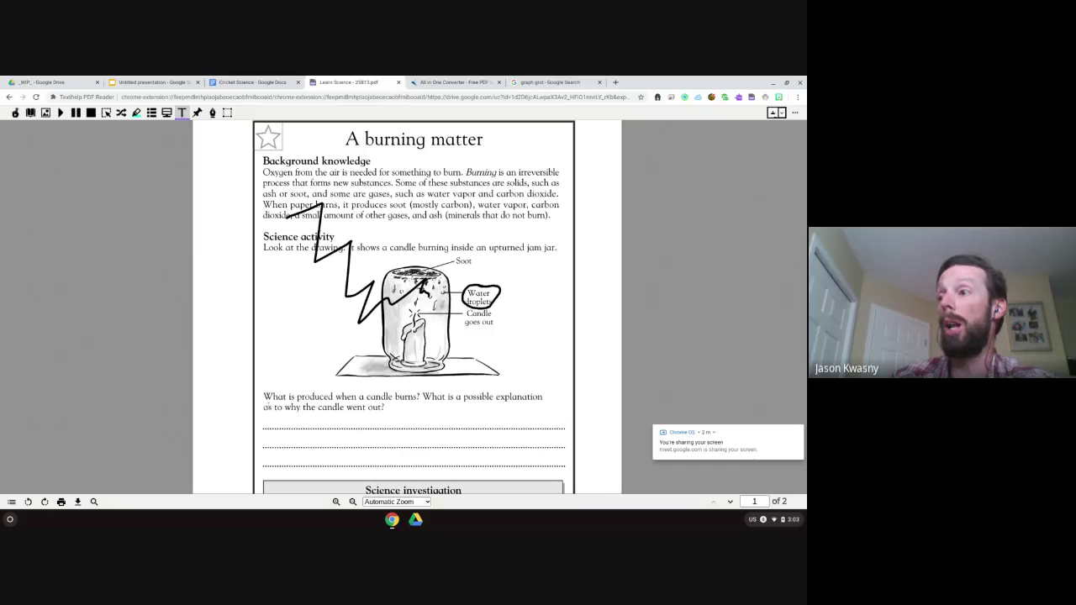
left_click(270, 427)
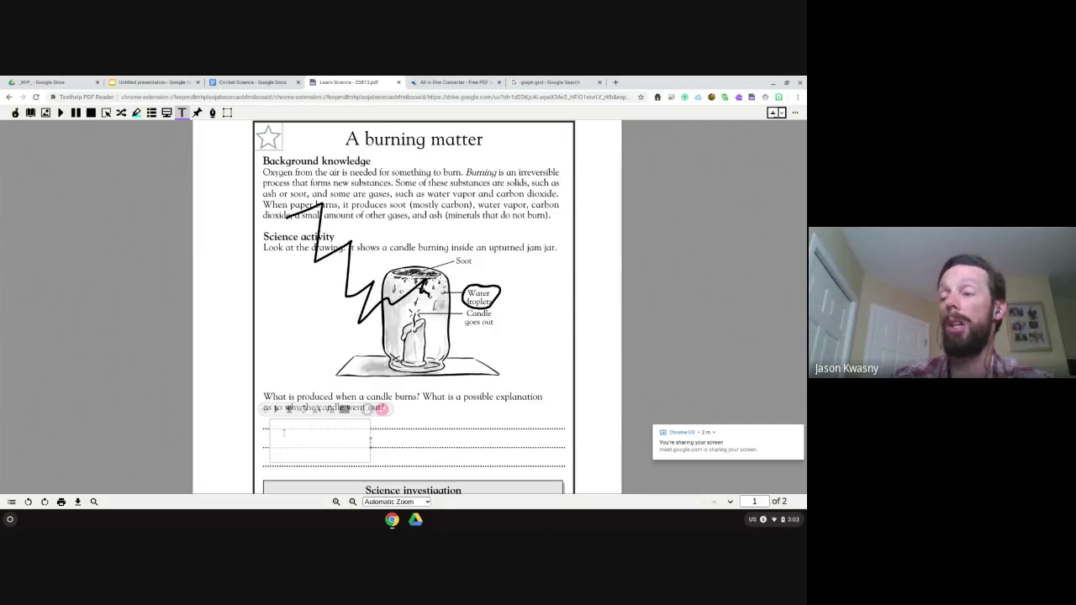
type("Type")
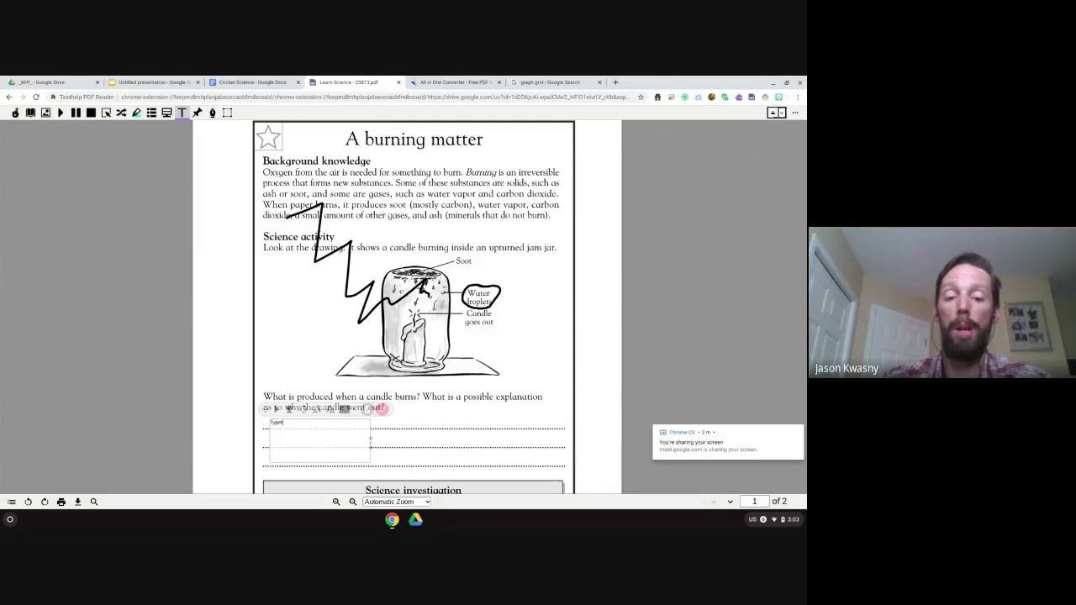
type(" the")
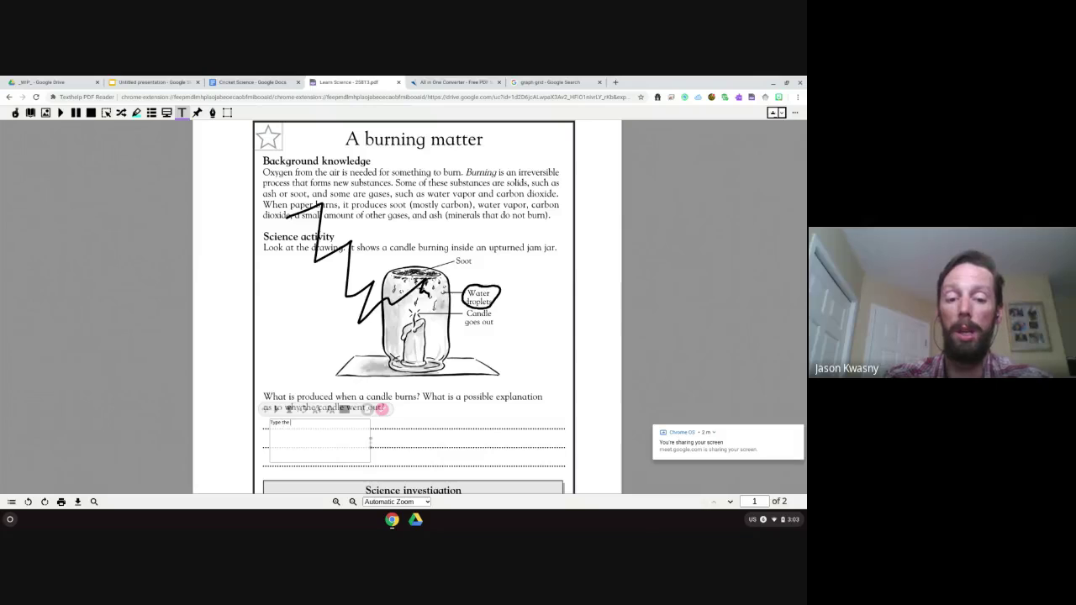
type(" answer that we are")
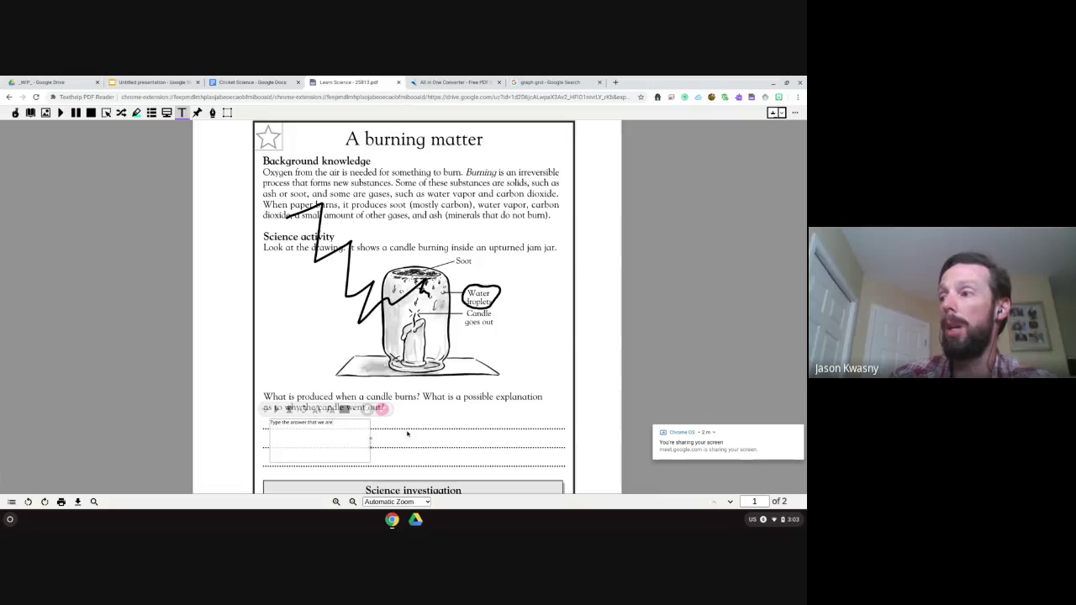
- Enlarge the answer text, widen its box so the text fits on one line, and add it to the worksheet
left_click_drag(270, 422, 306, 422)
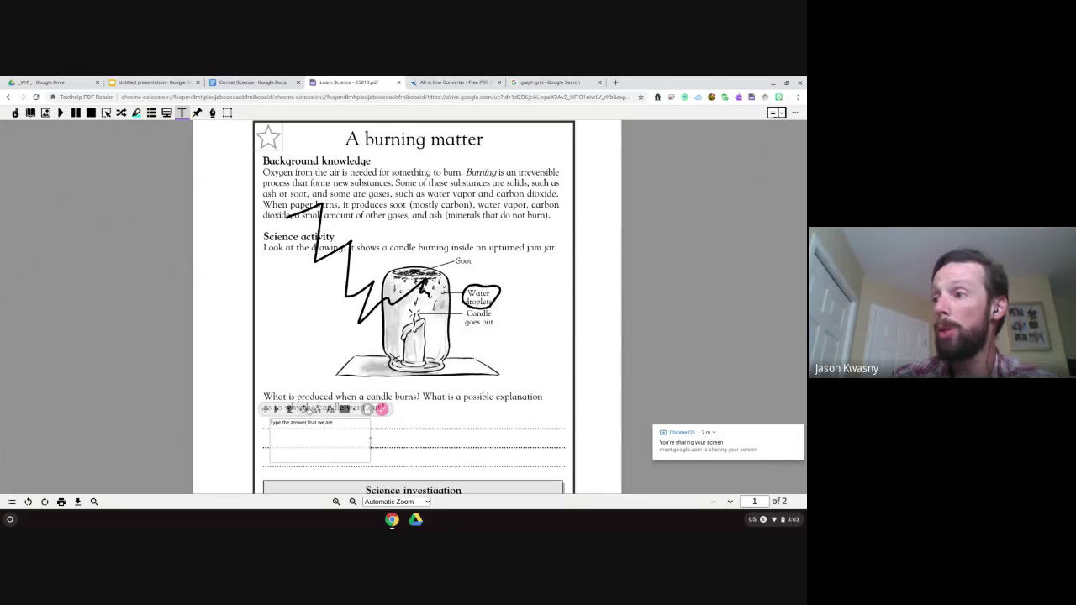
left_click(317, 409)
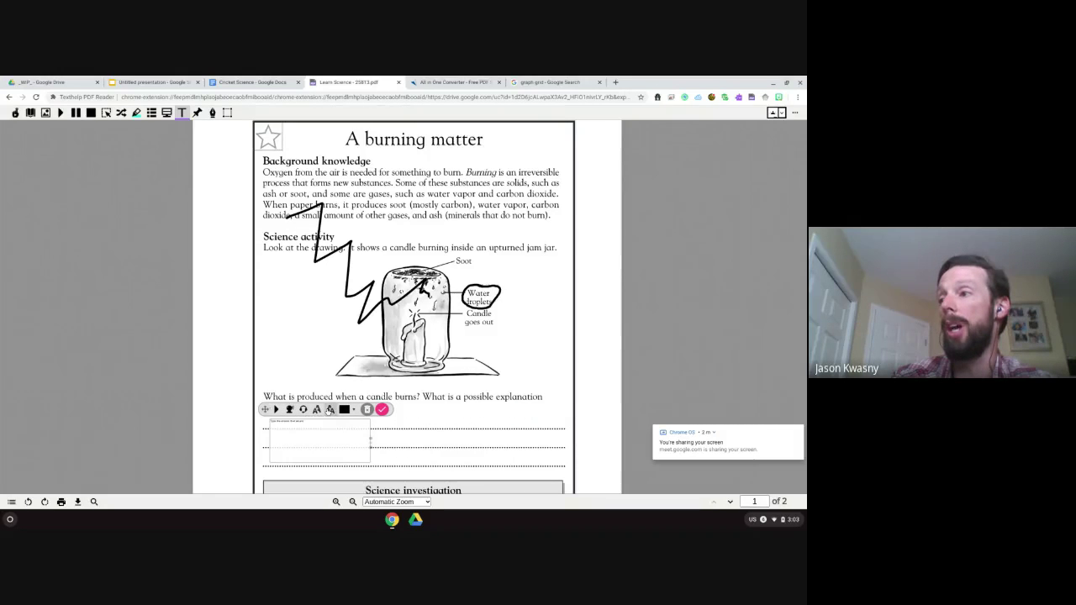
left_click(317, 409)
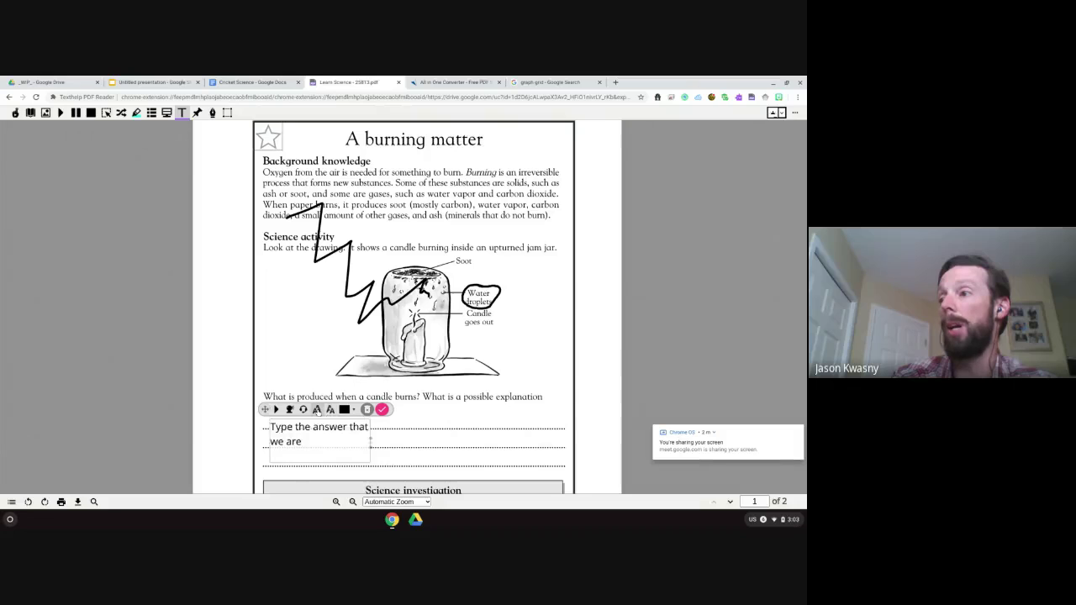
left_click(317, 409)
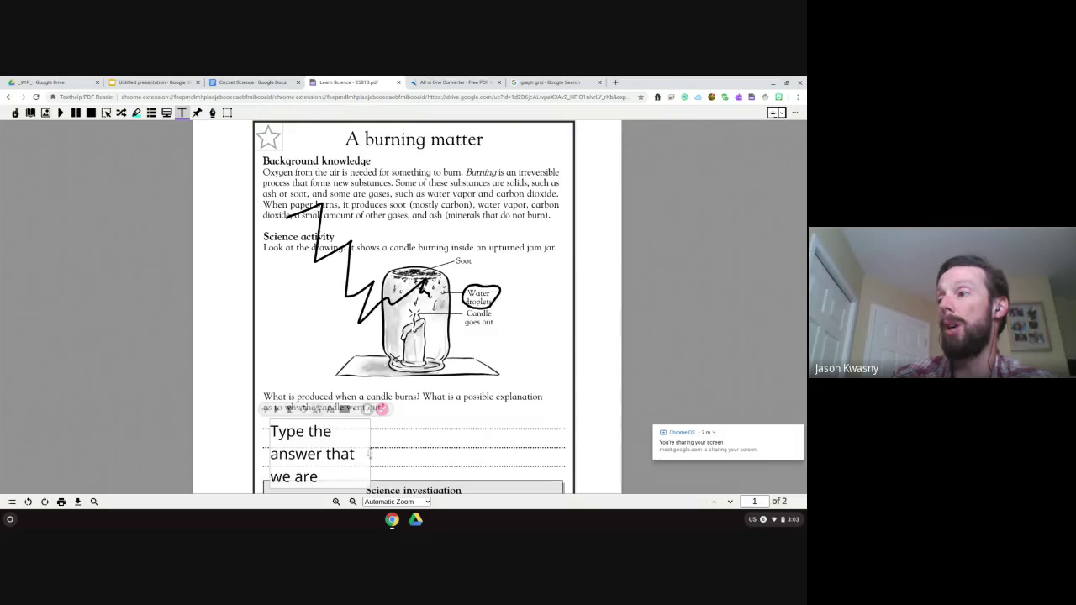
left_click_drag(371, 455, 538, 456)
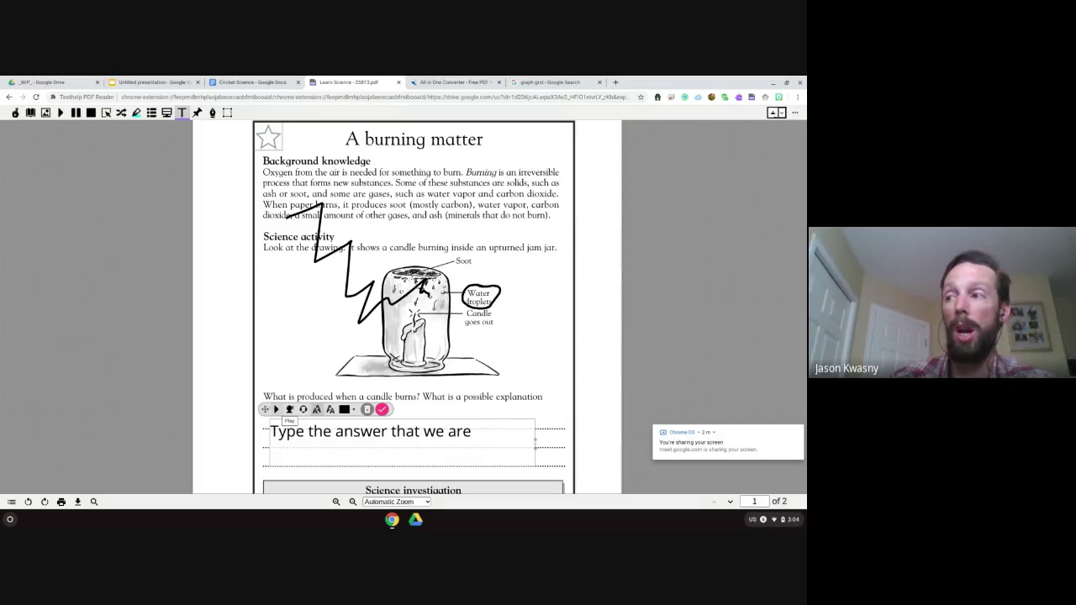
left_click(277, 409)
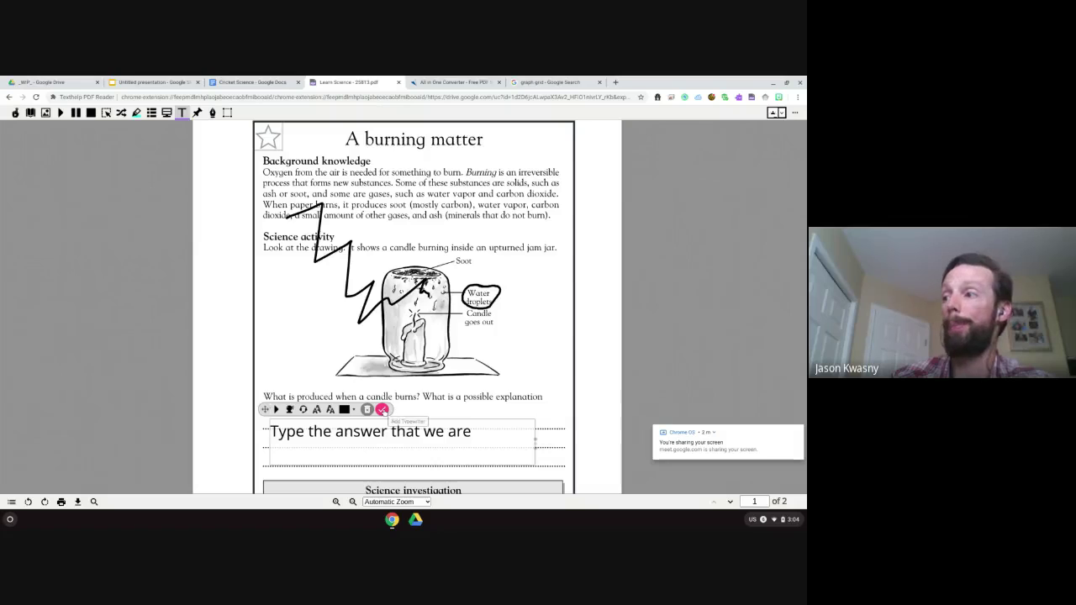
left_click(458, 414)
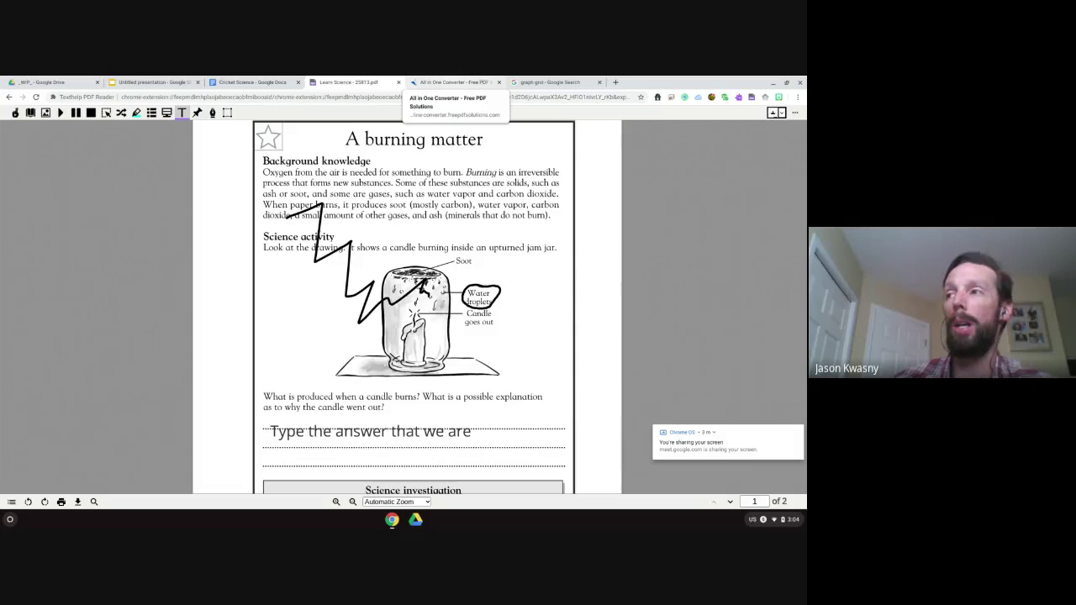
- Switch to the untitled Google Slides presentation, dismiss the themes, and set a custom page size of 8 x 10.5 inches
left_click(166, 80)
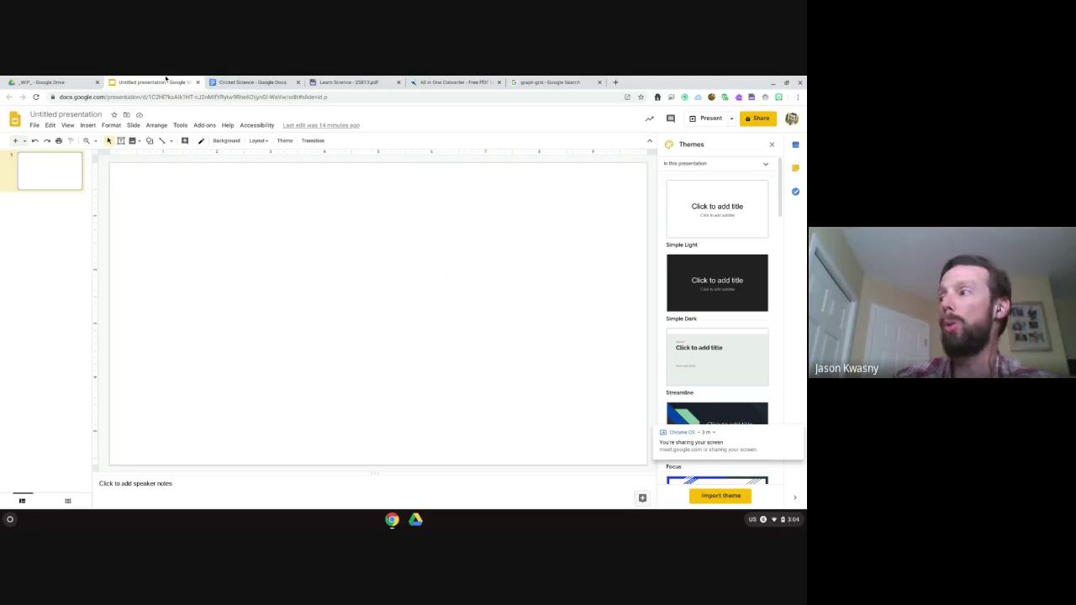
left_click(770, 146)
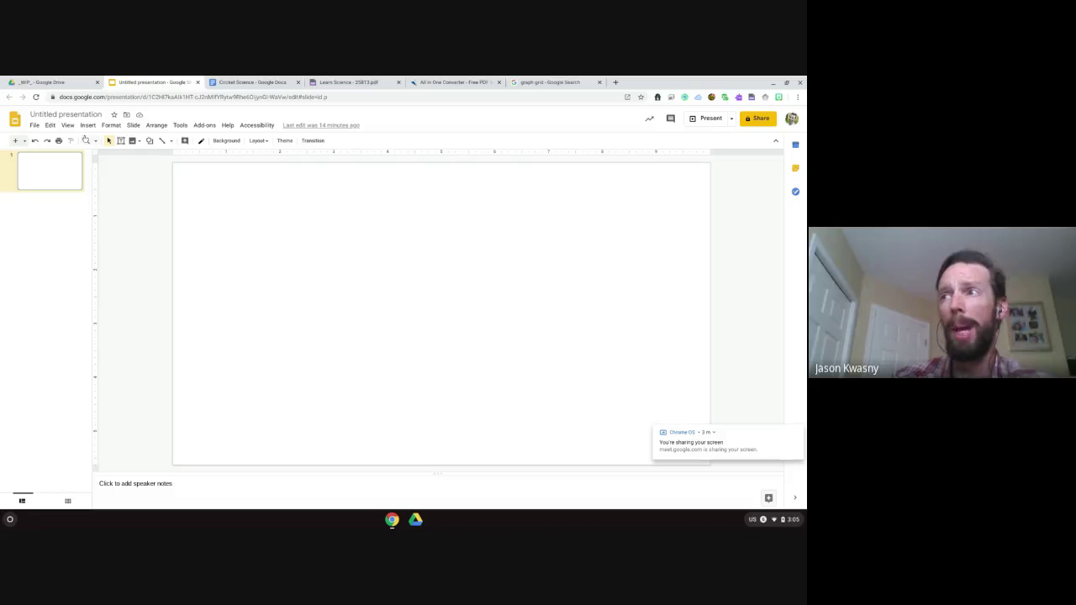
left_click(35, 125)
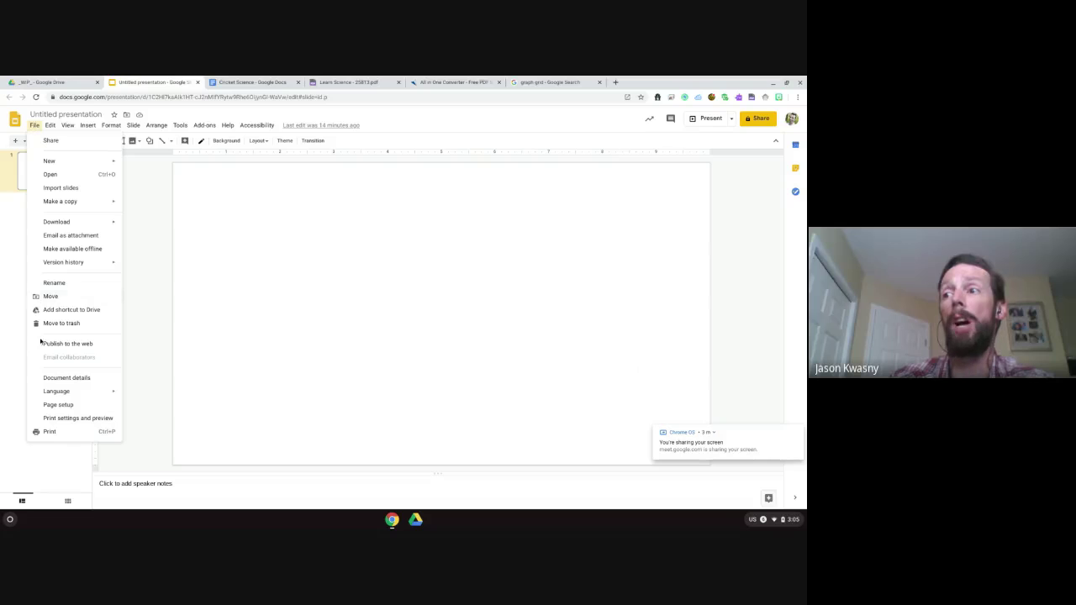
left_click(59, 405)
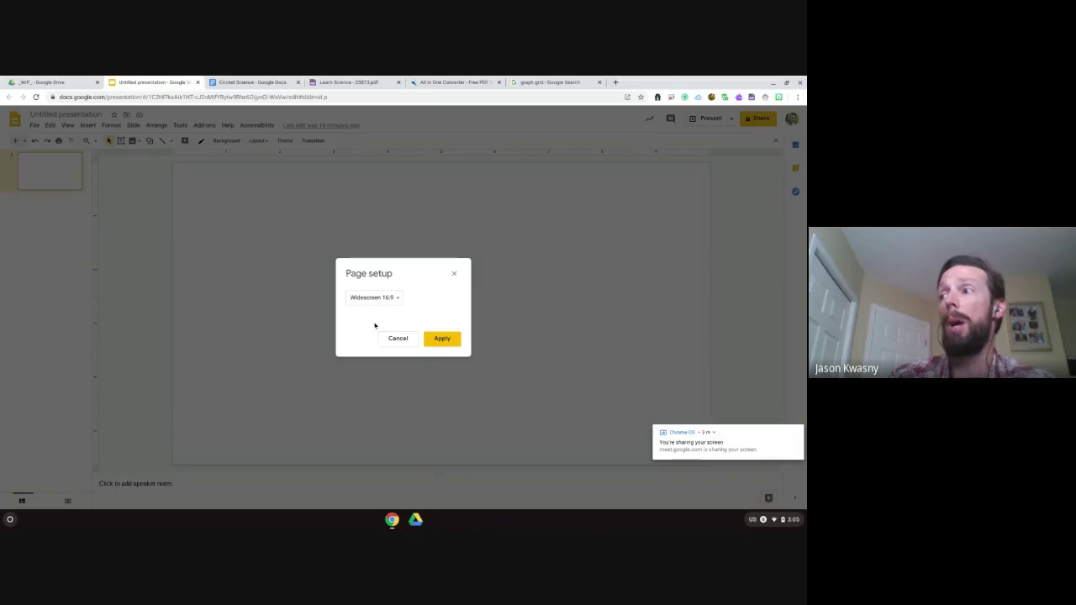
left_click(398, 297)
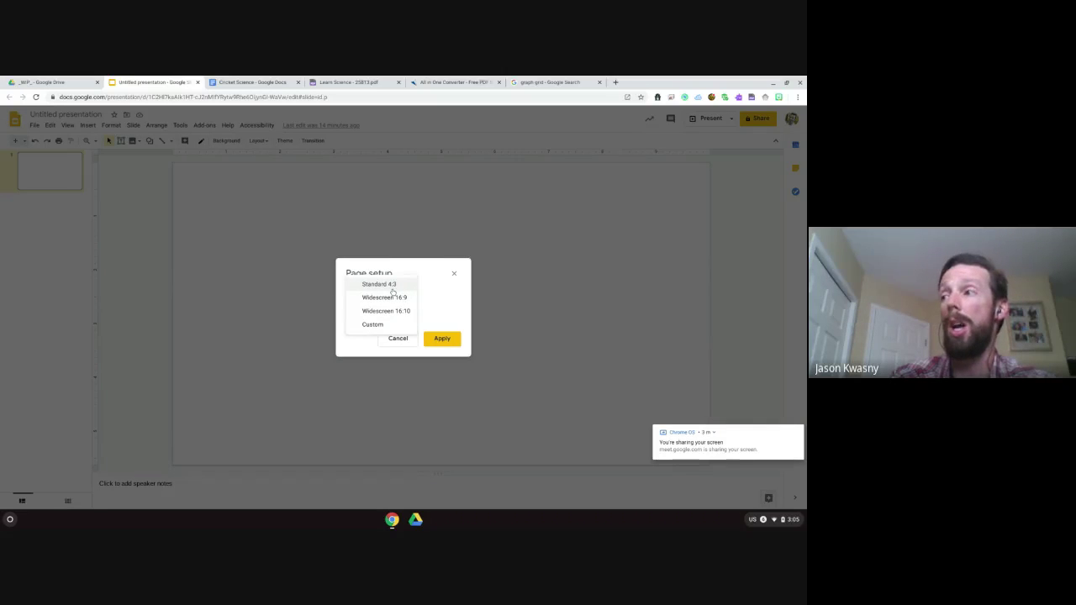
left_click(379, 325)
double_click(364, 321)
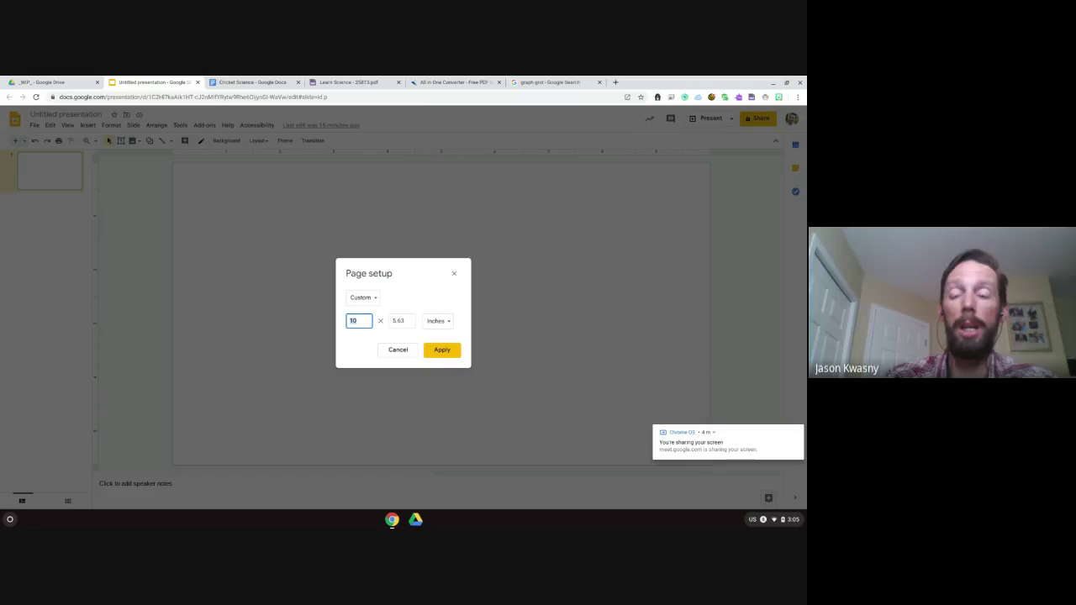
type("8")
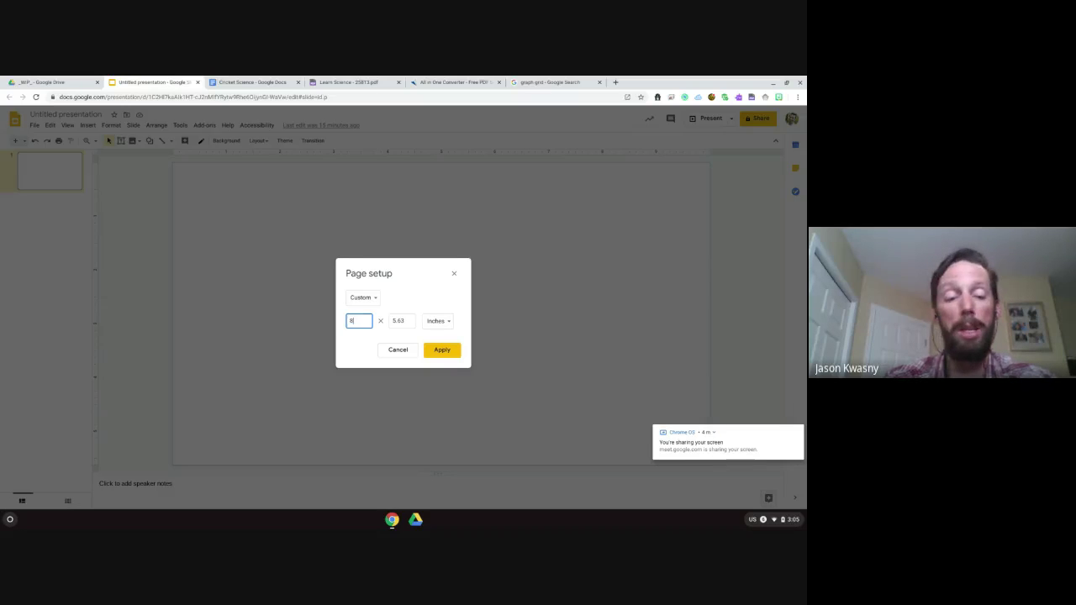
key("Tab")
type("1")
type(".5")
key("BackSpace")
key("BackSpace")
type("0.5")
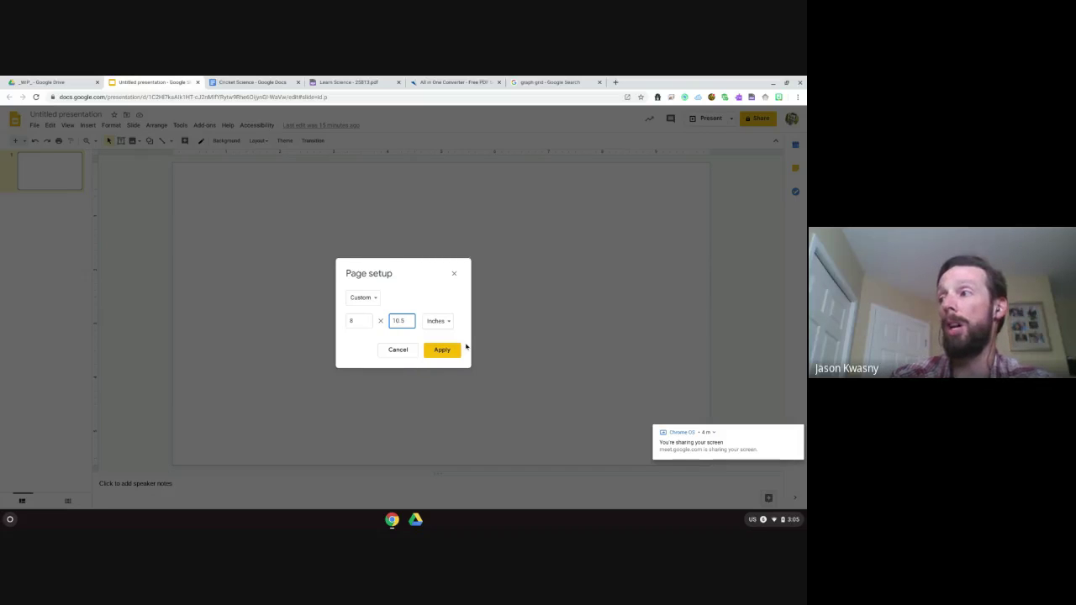
left_click(454, 352)
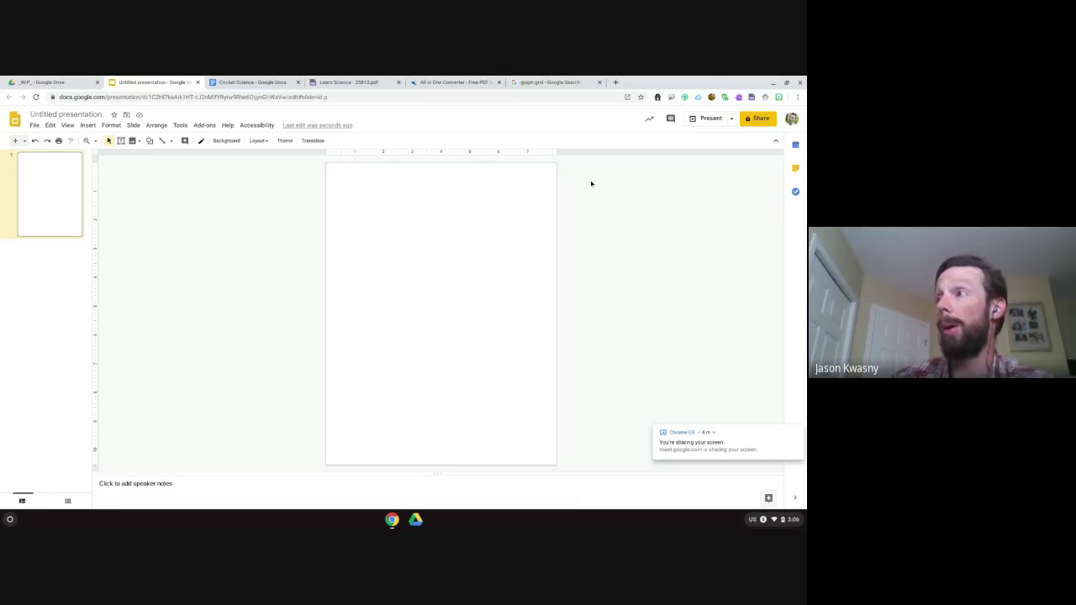
- Set the image 0001.jpg from the _TestingGrounds folder as the slide's background
left_click(436, 81)
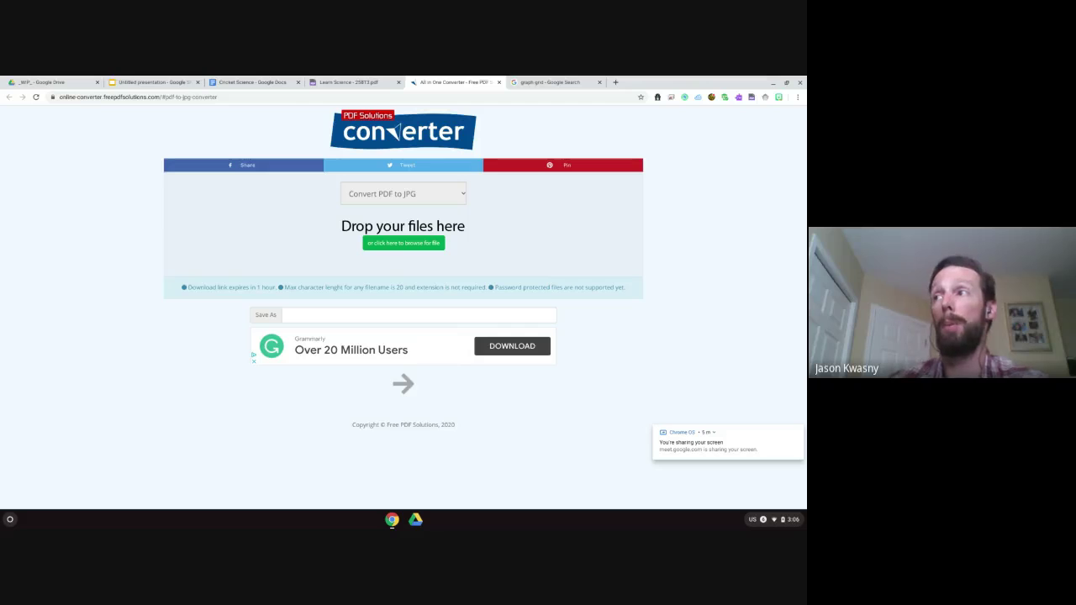
left_click(151, 81)
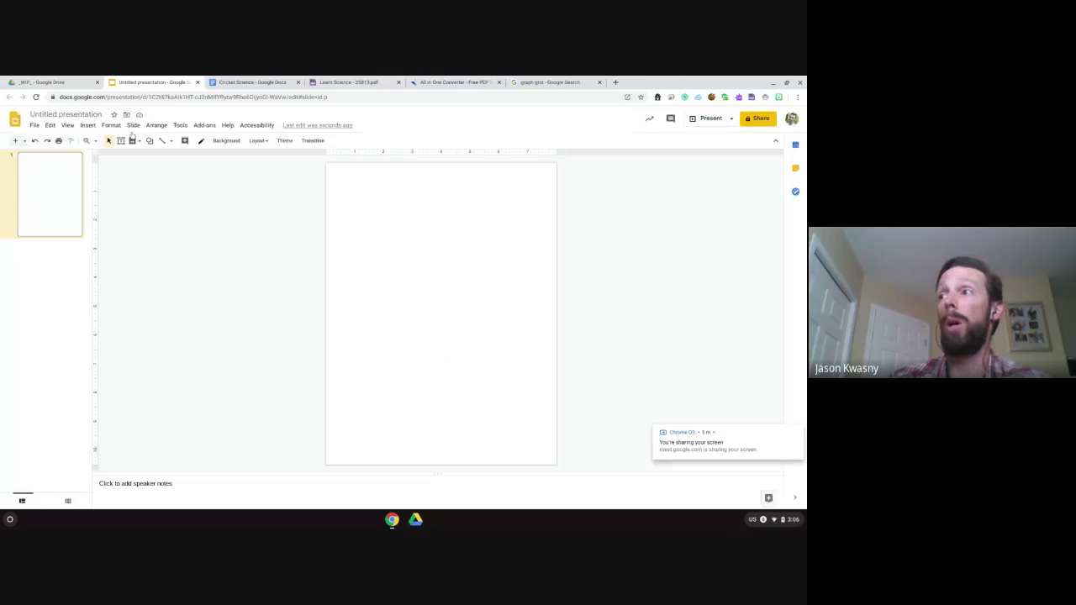
right_click(382, 259)
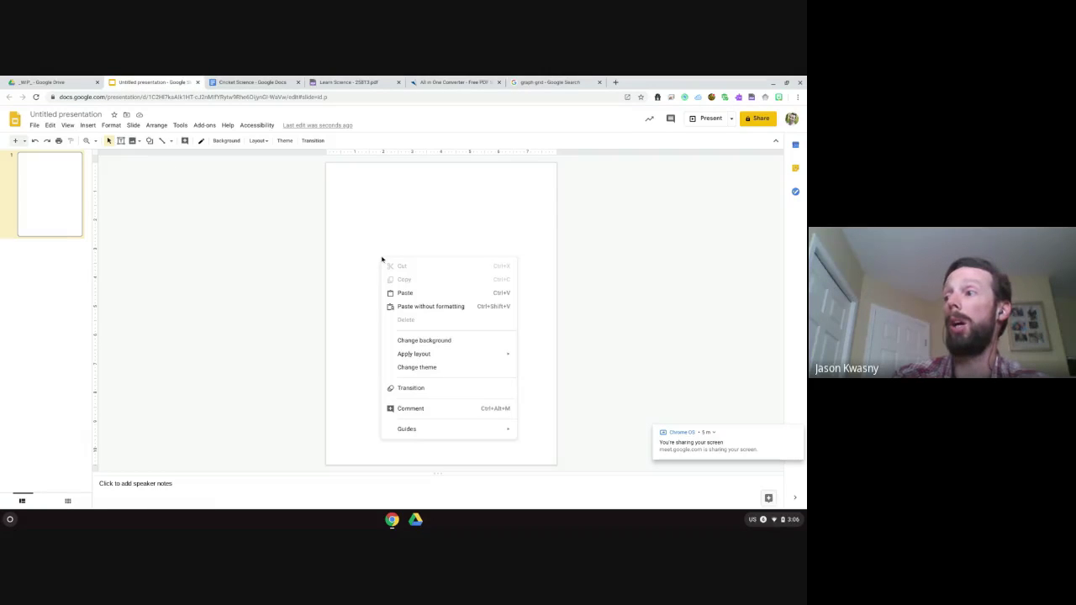
left_click(418, 339)
left_click(440, 308)
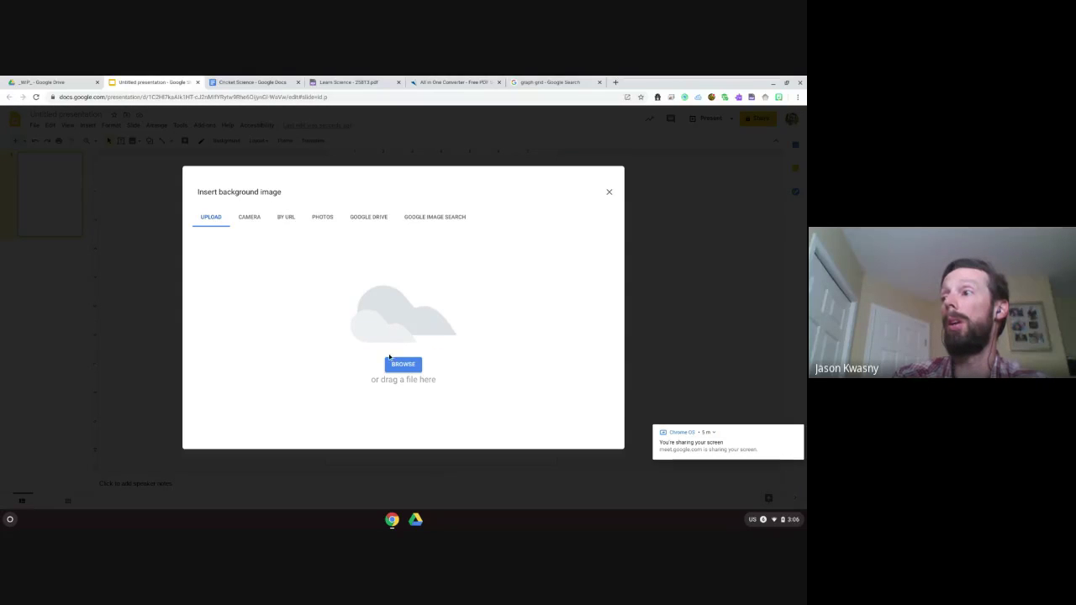
left_click(403, 368)
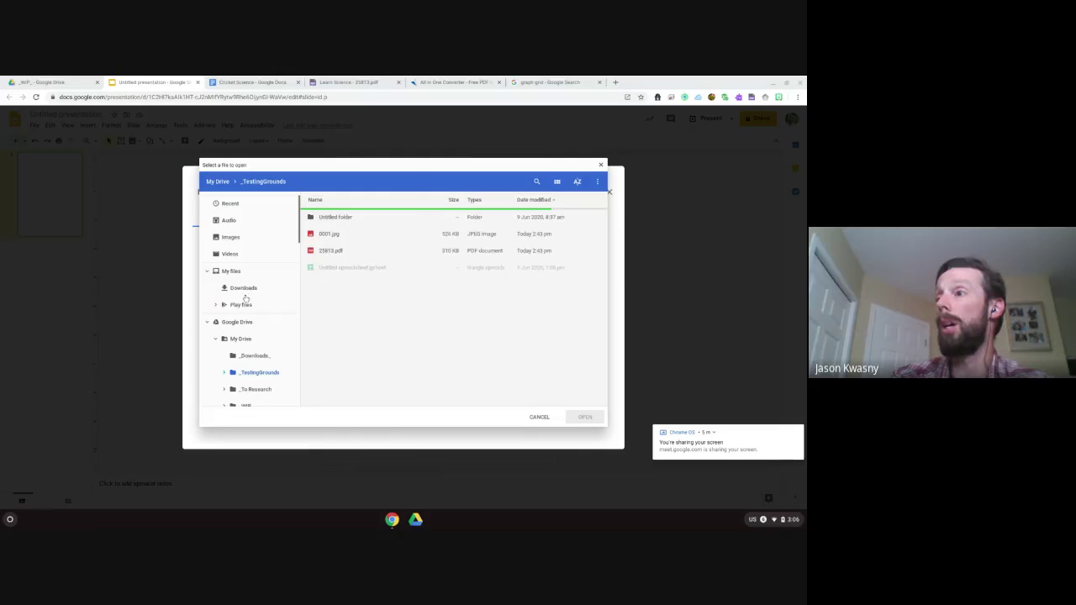
double_click(328, 234)
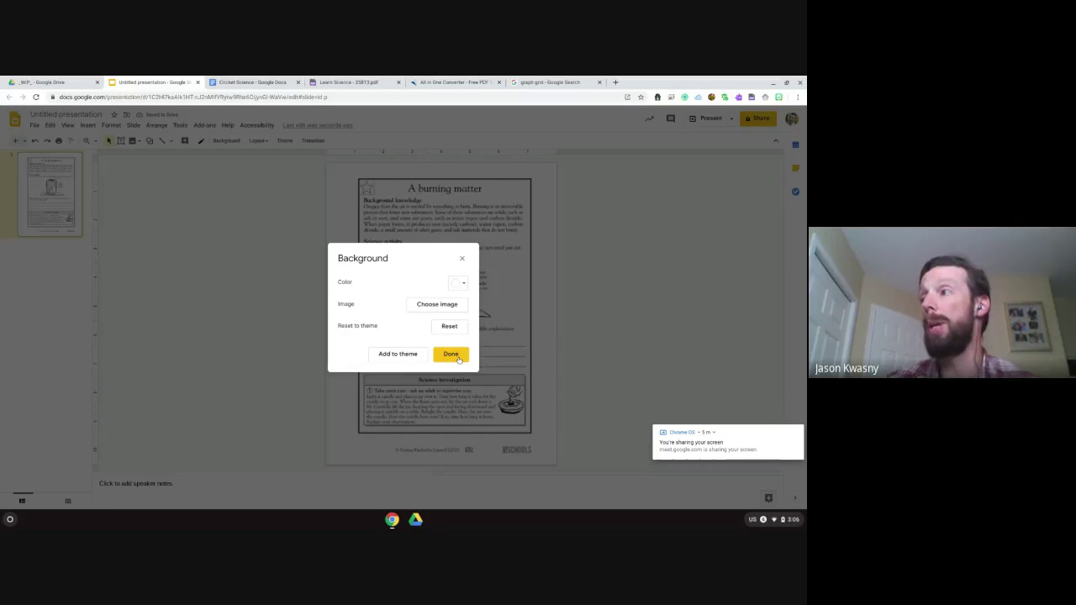
left_click(458, 359)
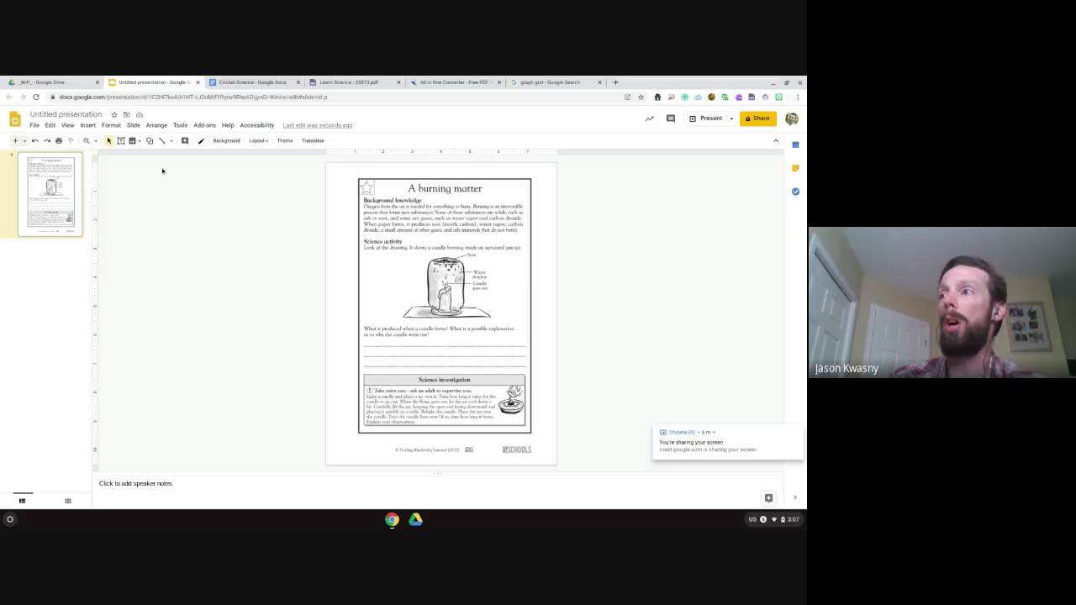
- Cover the answer lines below the candle question with a rectangle and fill it white
left_click(150, 141)
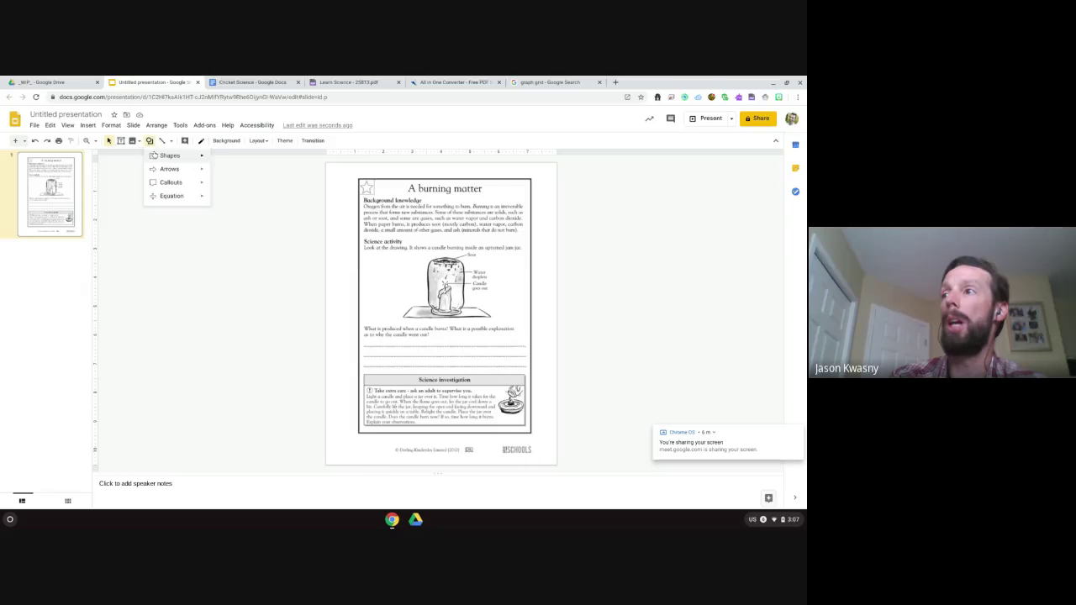
mouse_move(159, 155)
left_click(217, 163)
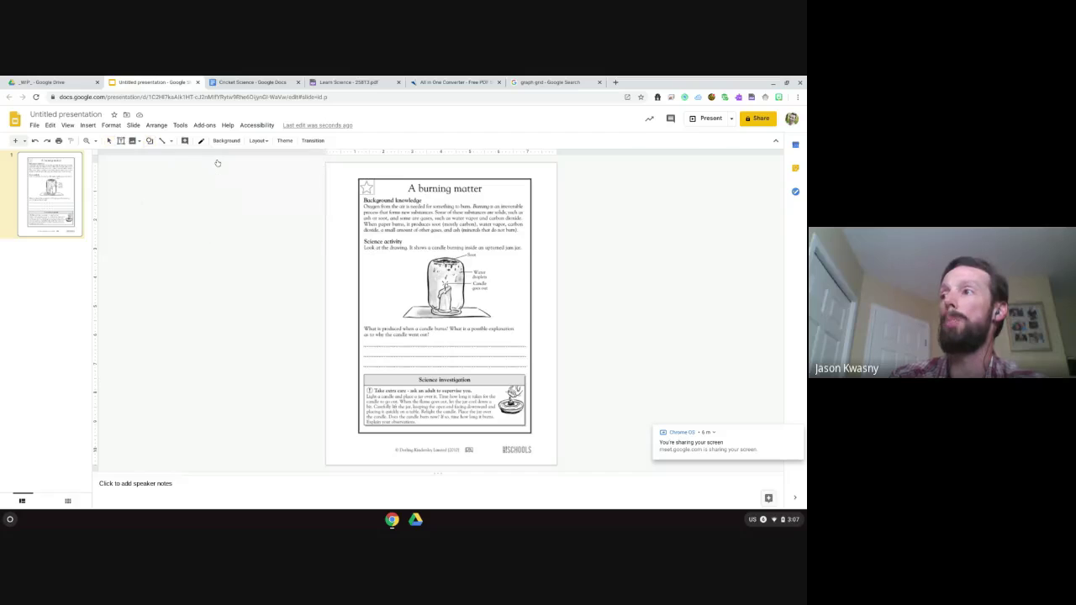
left_click_drag(362, 339, 529, 373)
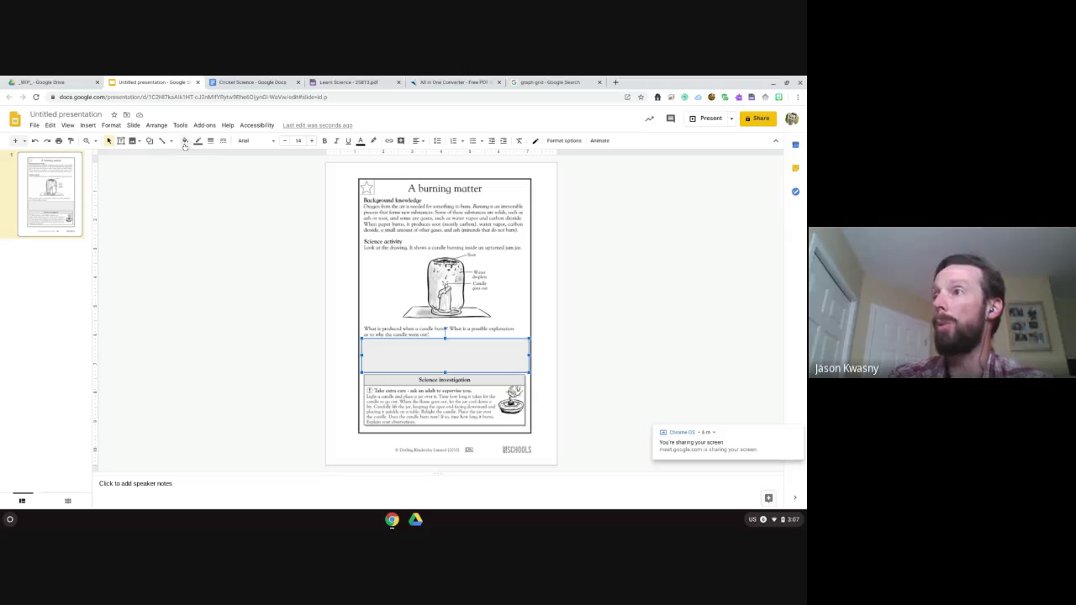
left_click(185, 140)
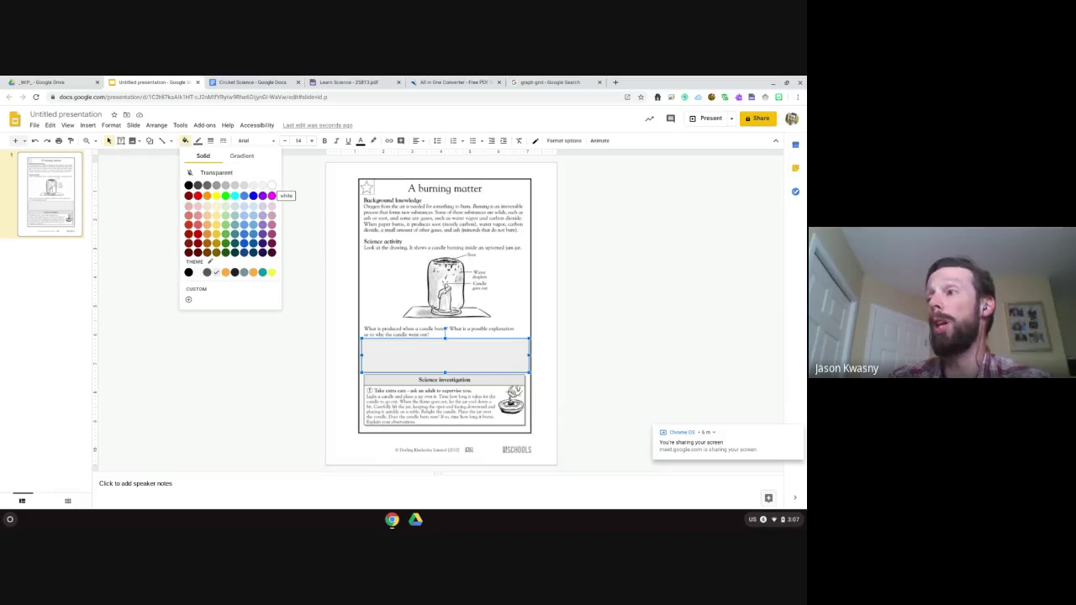
left_click(271, 195)
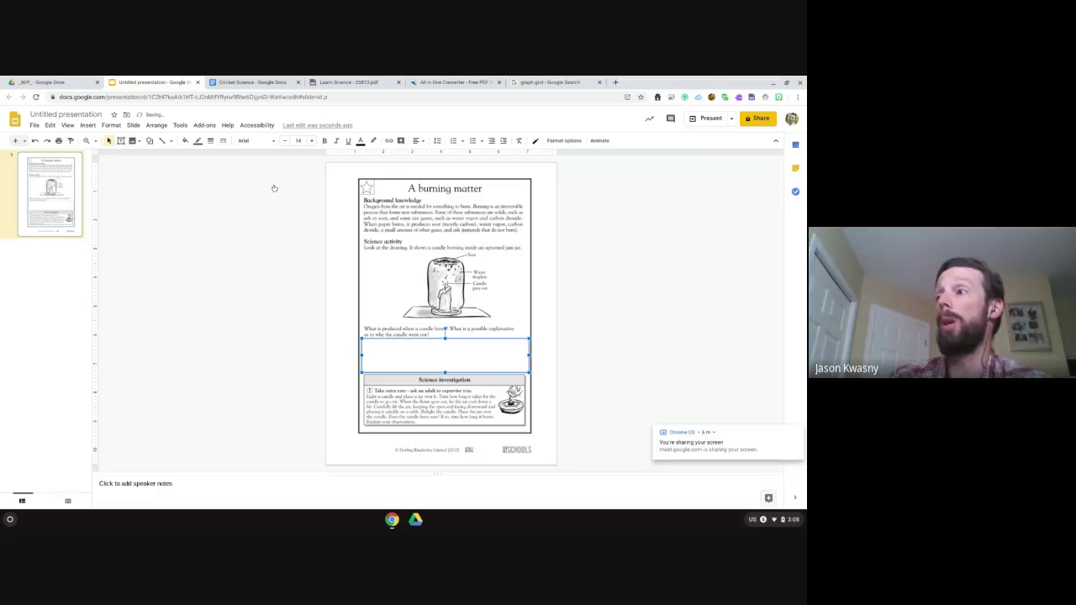
- Enter the placeholder text "[Type your ans" in the white rectangle below the candle question
left_click(376, 352)
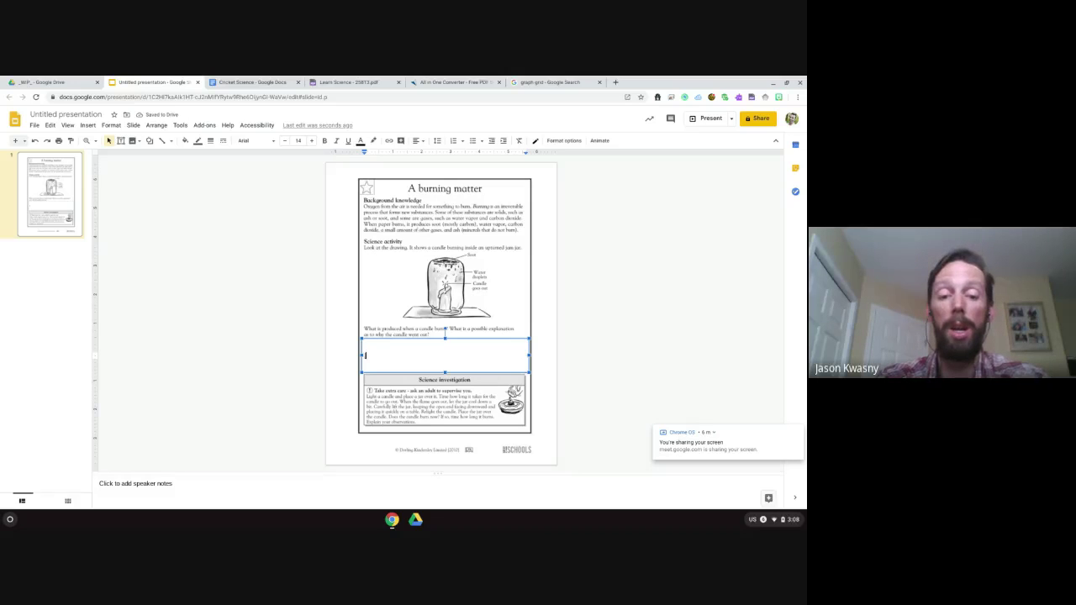
type("Insert")
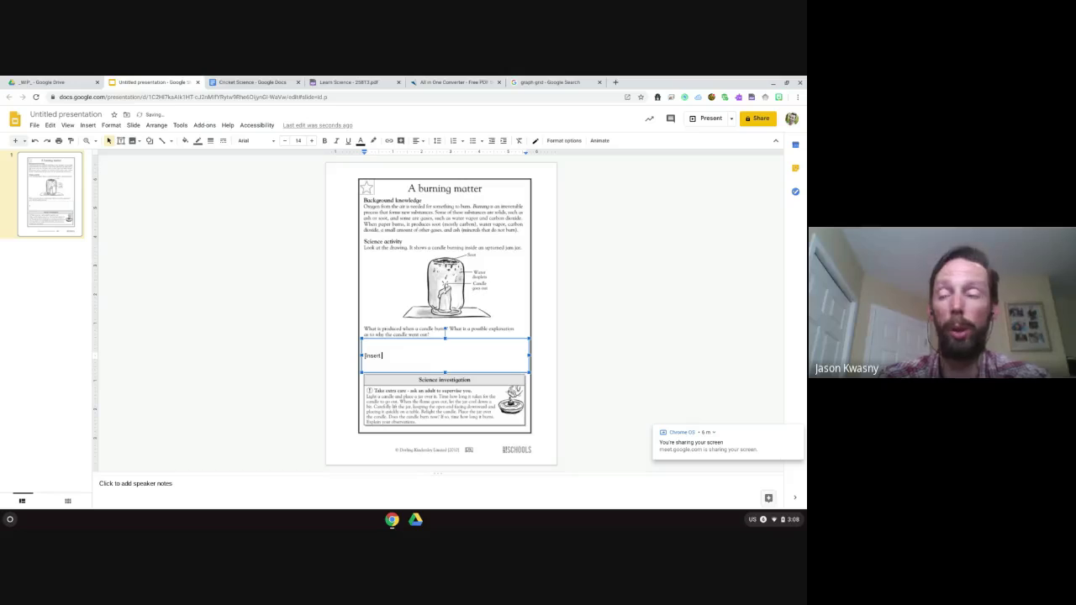
key("BackSpace")
key("BackSpace")
key("BackSpace")
key("BackSpace")
key("BackSpace")
key("BackSpace")
type("[Type your ans")
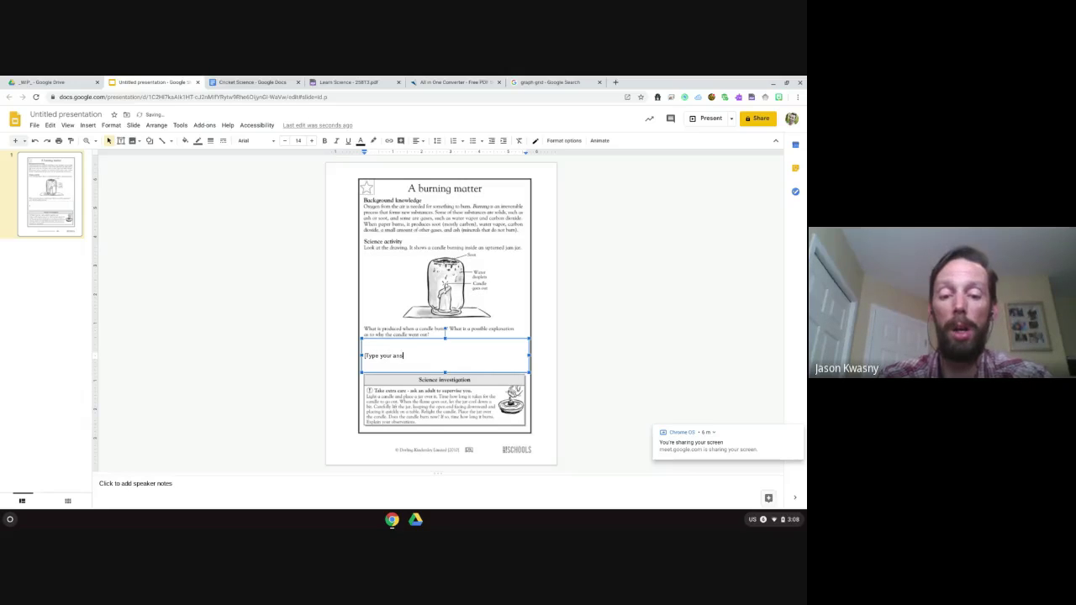
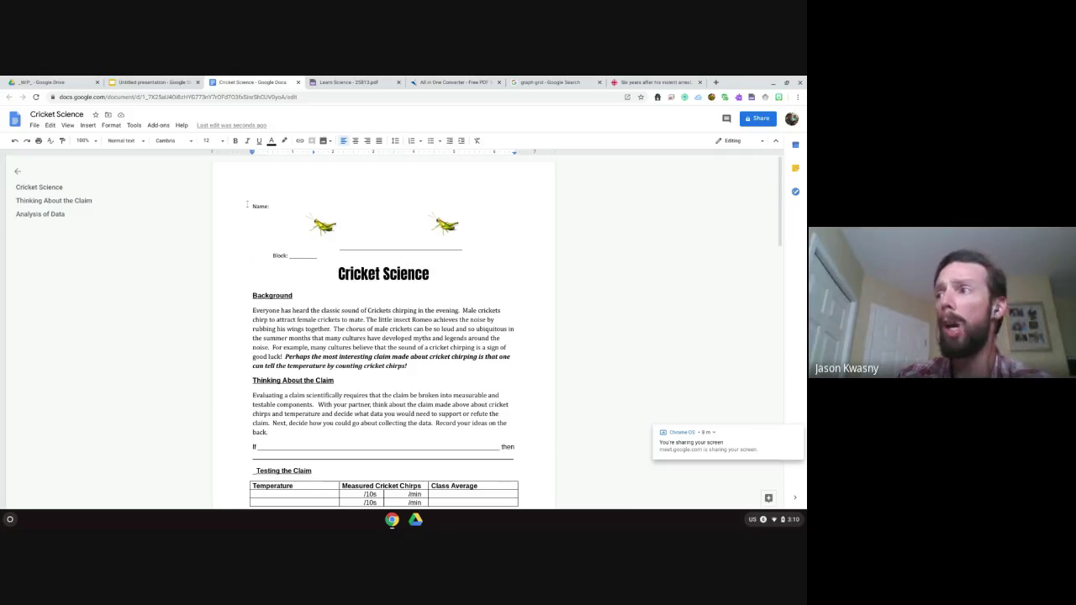
- Delete the name and block lines above the Cricket Science title and set both cricket images in line with the text
left_click_drag(247, 204, 468, 254)
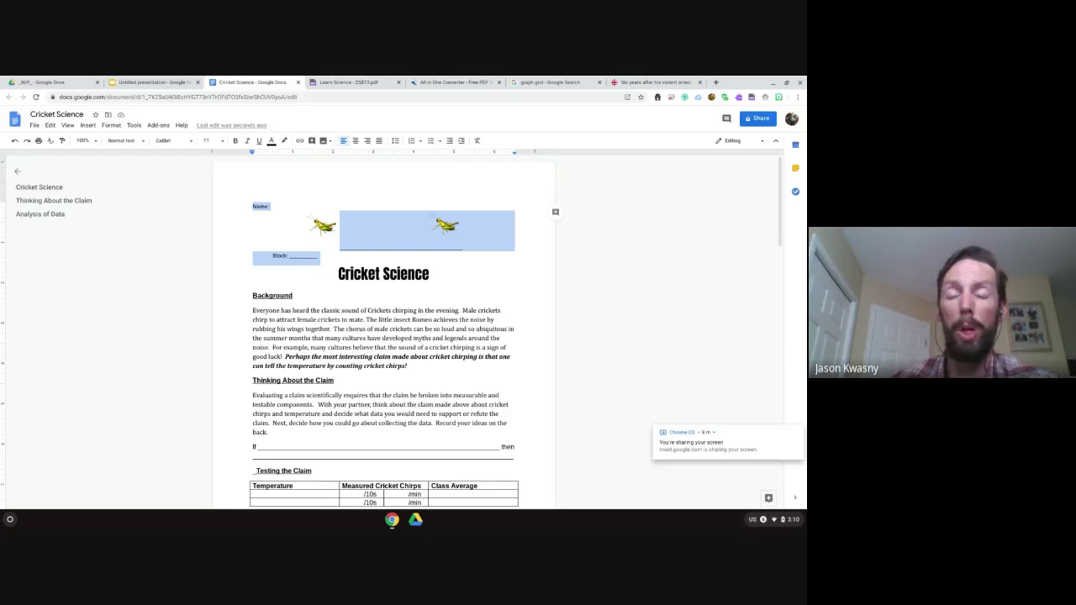
key("Delete")
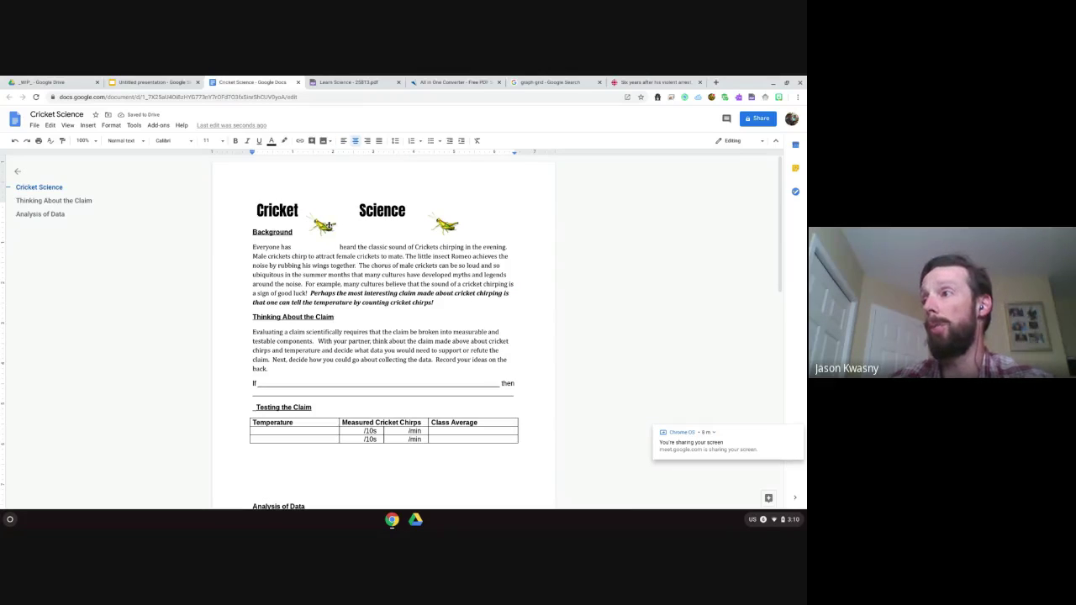
left_click(329, 225)
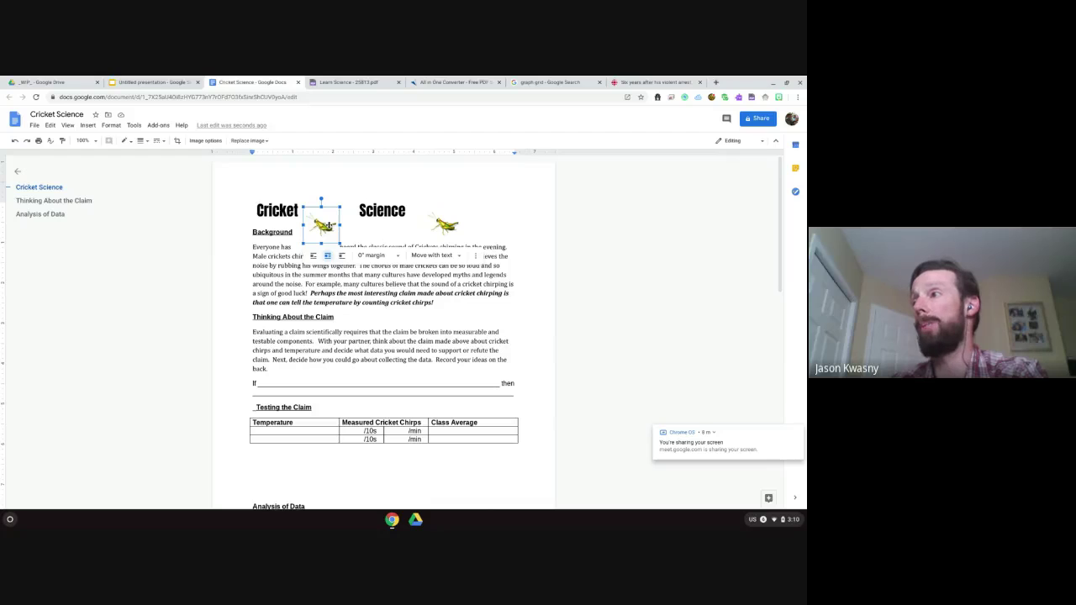
left_click(314, 256)
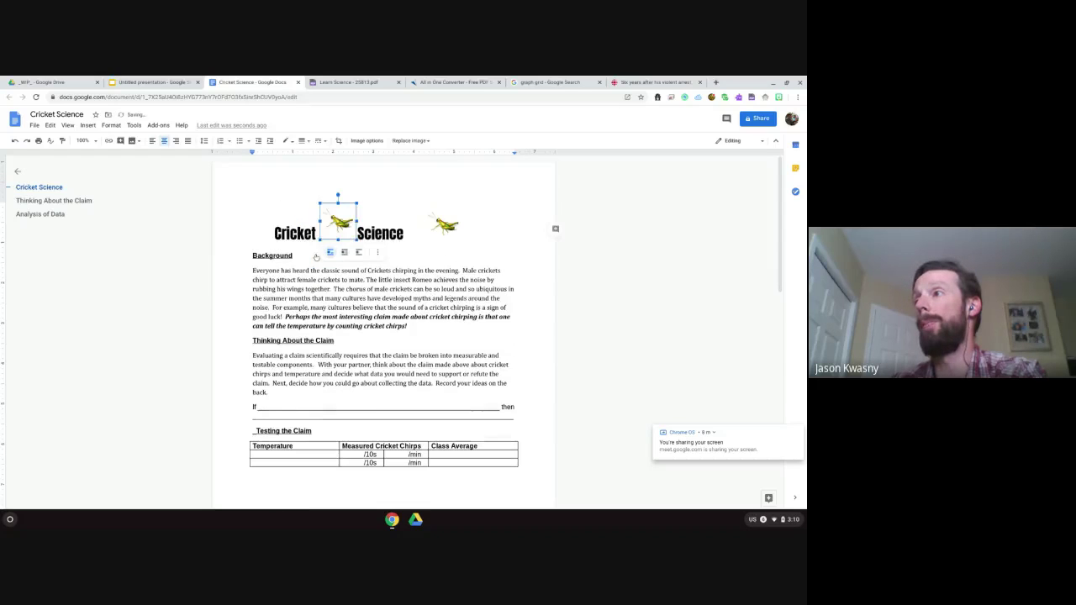
left_click(439, 230)
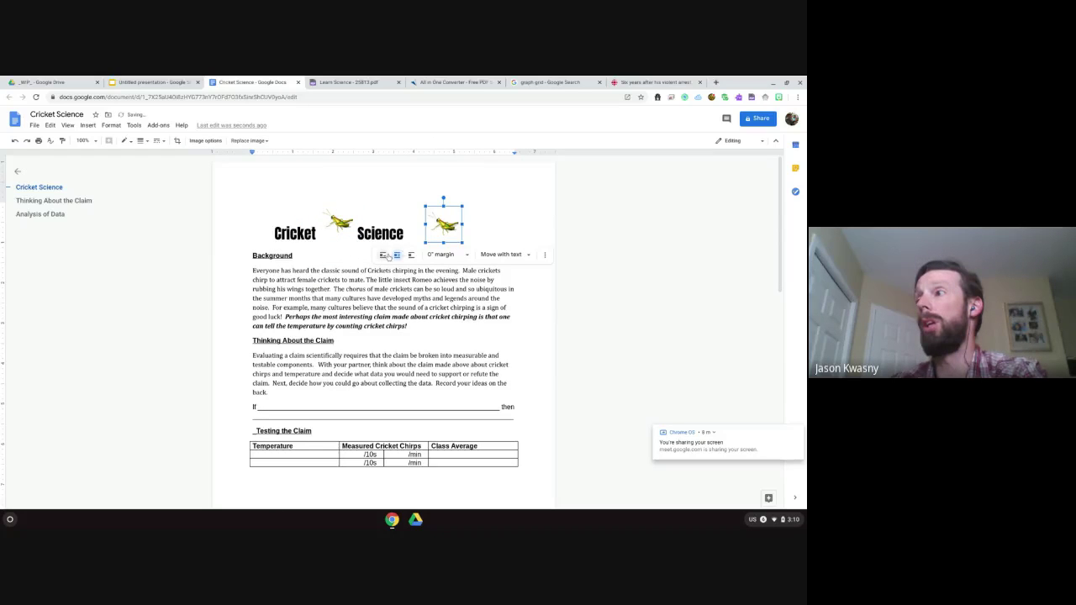
left_click(381, 253)
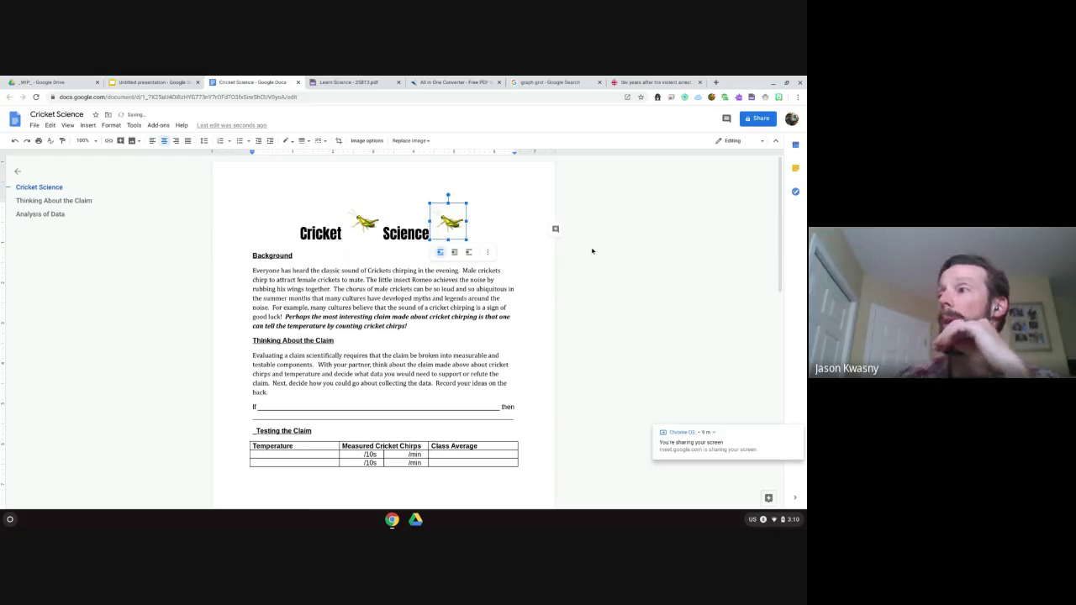
left_click(555, 227)
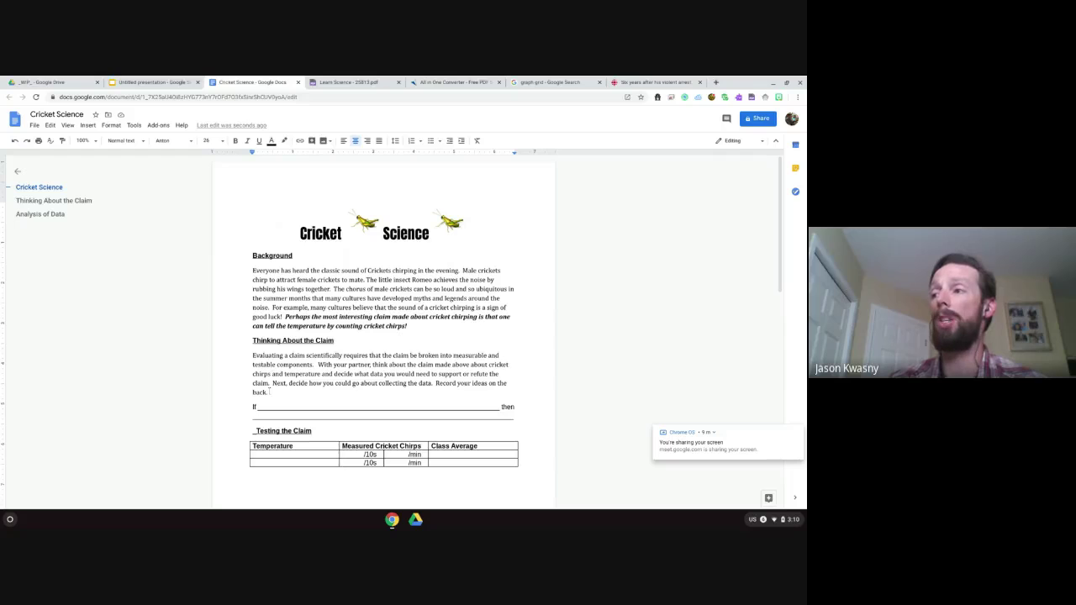
- Add blank lines below the If/then answer lines until the Testing the Claim section moves to the next page
scroll(253, 393, "down", 1)
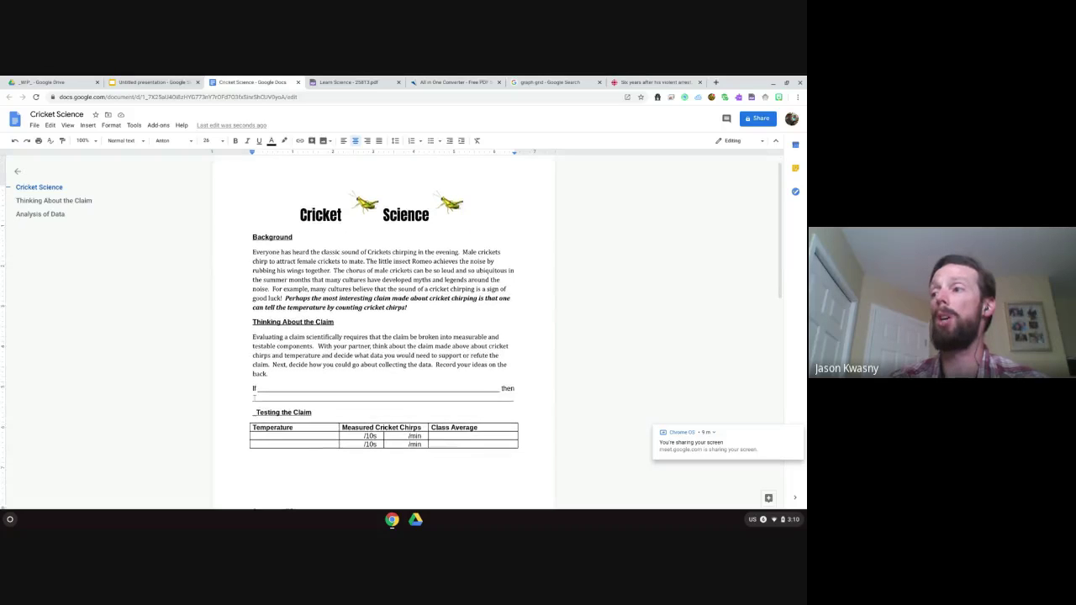
left_click(253, 392)
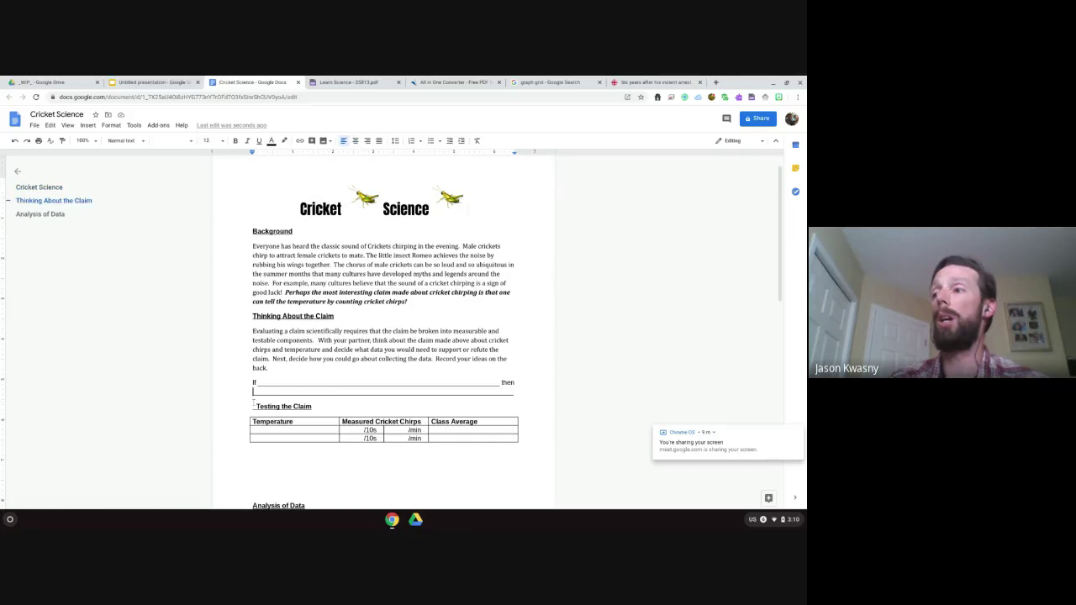
key("Return")
key("Return")
key("Return")
key("Return")
key("Return")
key("Return")
key("Return")
key("Return")
key("Return")
key("Return")
key("Return")
key("Return")
key("Return")
key("Return")
key("Return")
key("Return")
key("Return")
key("Return")
key("Return")
key("Return")
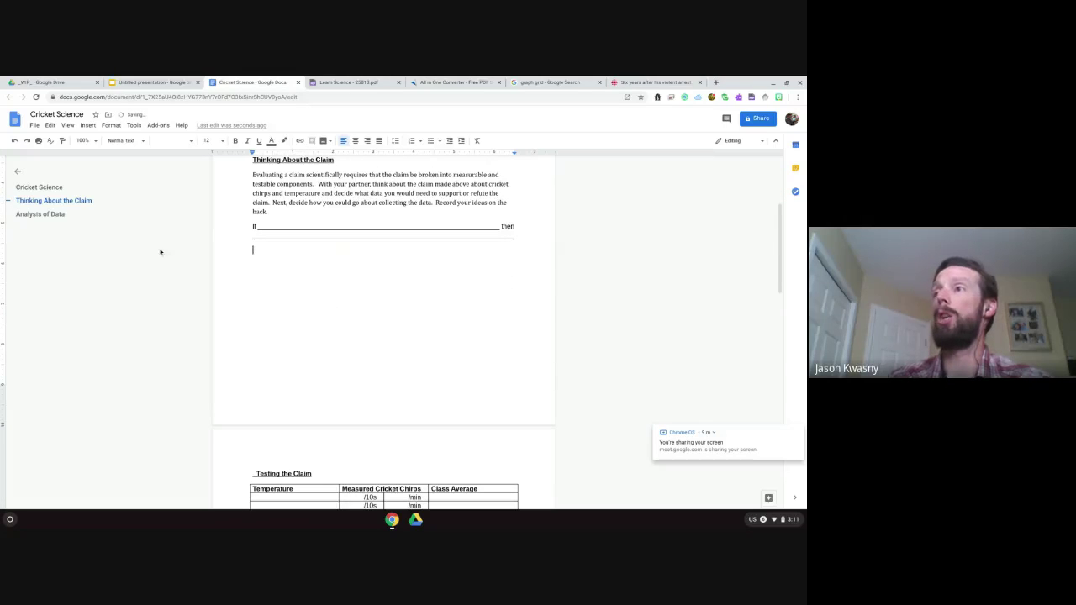
- Insert a table with one column and two rows below the If/then answer lines
left_click(90, 125)
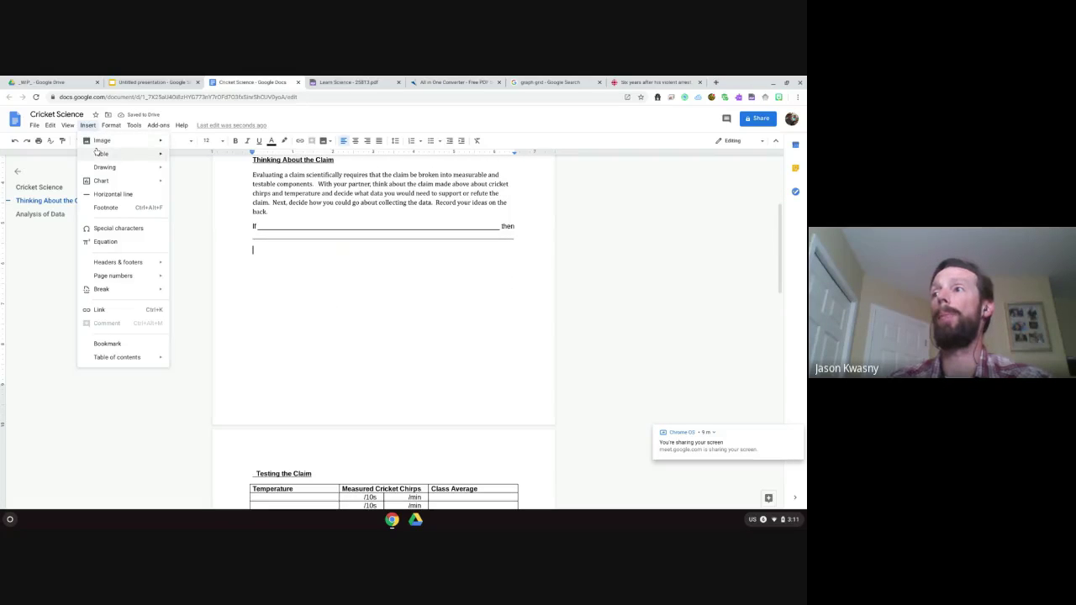
mouse_move(101, 154)
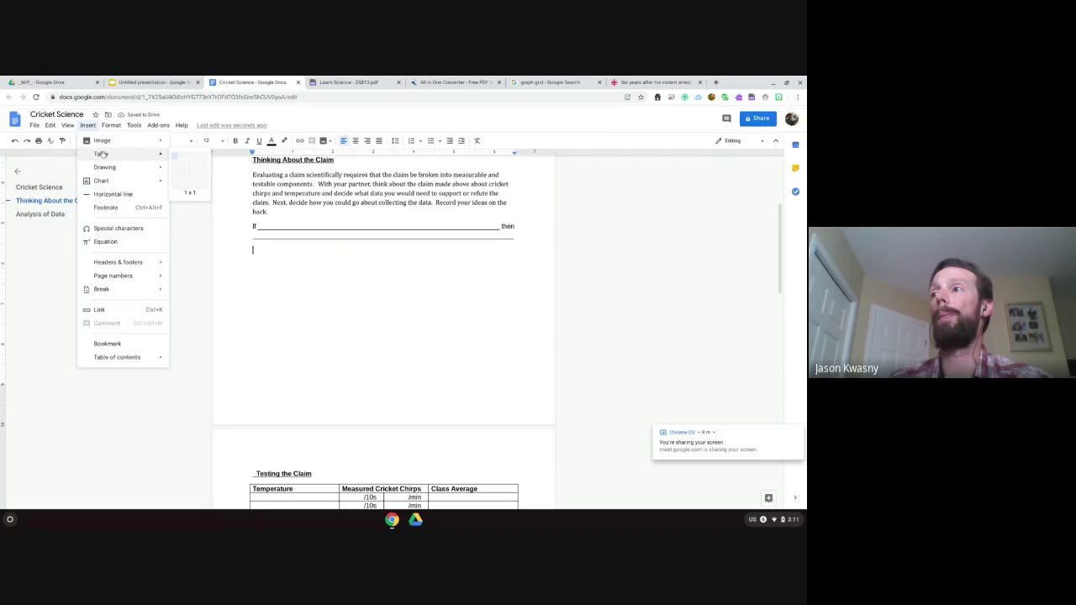
left_click(174, 168)
- Move the Background and Thinking About the Claim sections into the table's first row and remove the extra trailing line
scroll(278, 240, "up", 4)
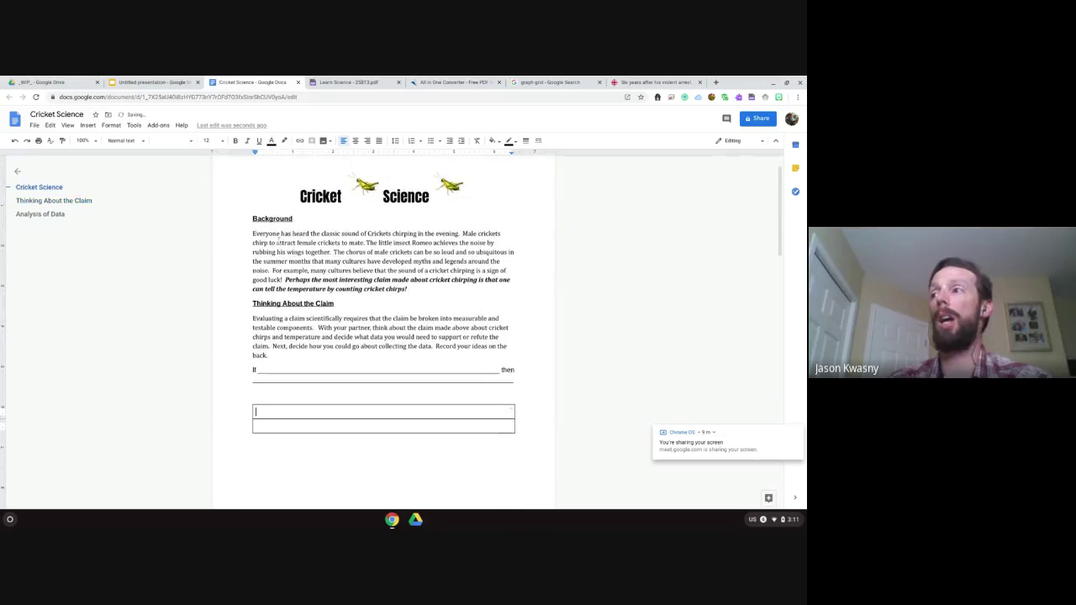
left_click_drag(252, 219, 326, 270)
left_click_drag(362, 368, 290, 355)
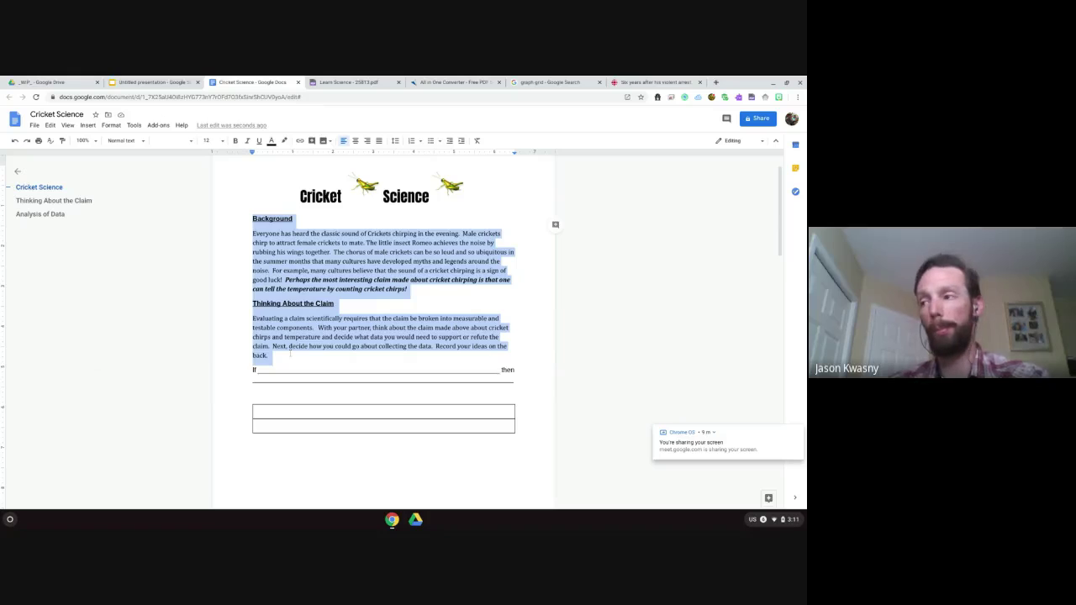
key("ctrl+x")
left_click(267, 260)
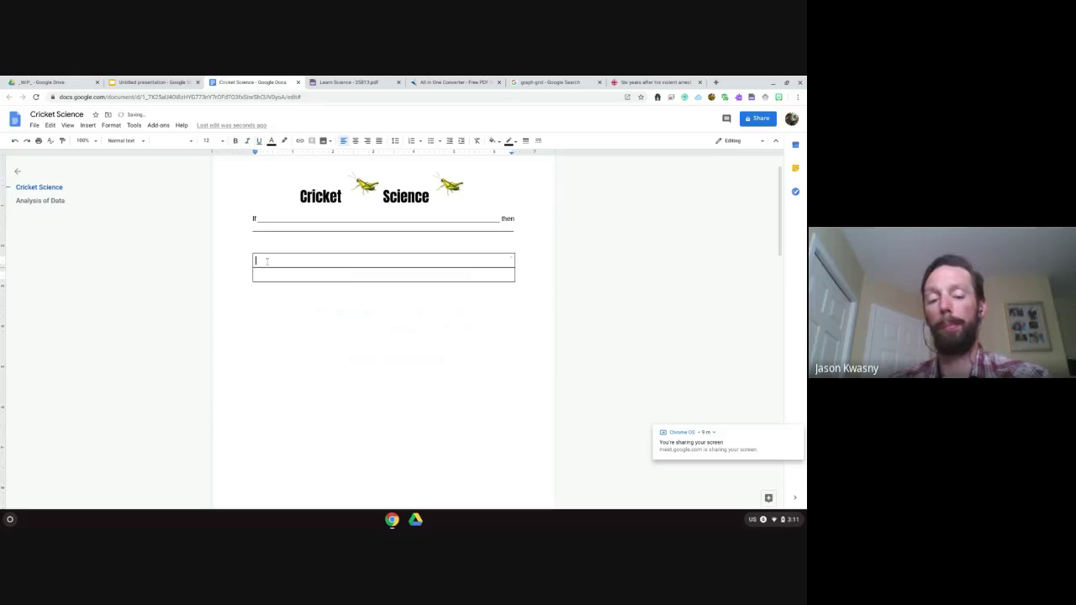
key("ctrl+v")
key("BackSpace")
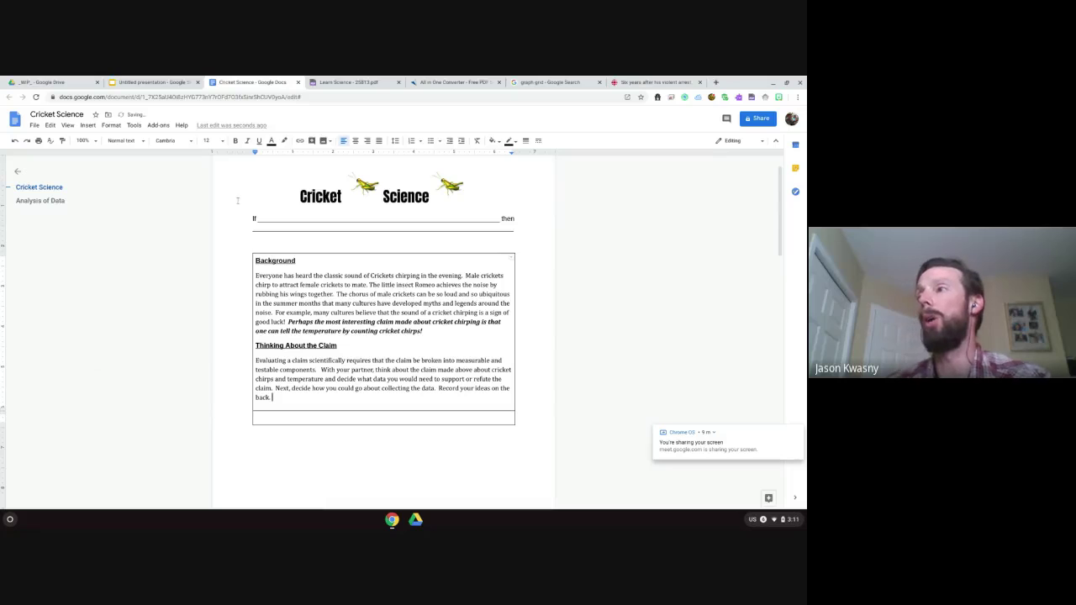
- Enter "Use an If Then statement to c" in the table's second row
left_click(286, 415)
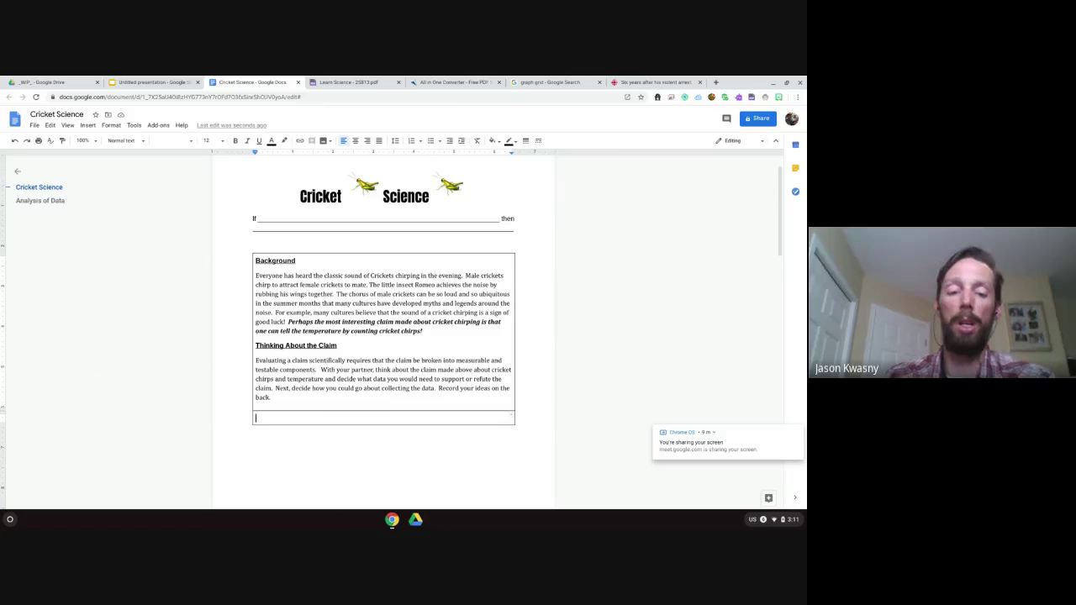
type("Use an ")
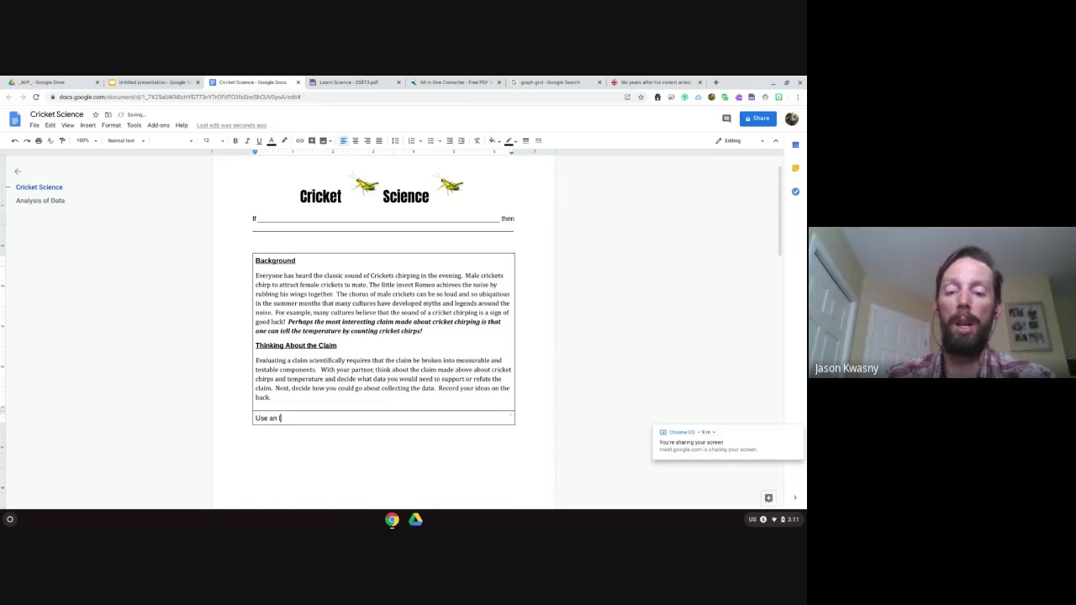
type("If Then stat")
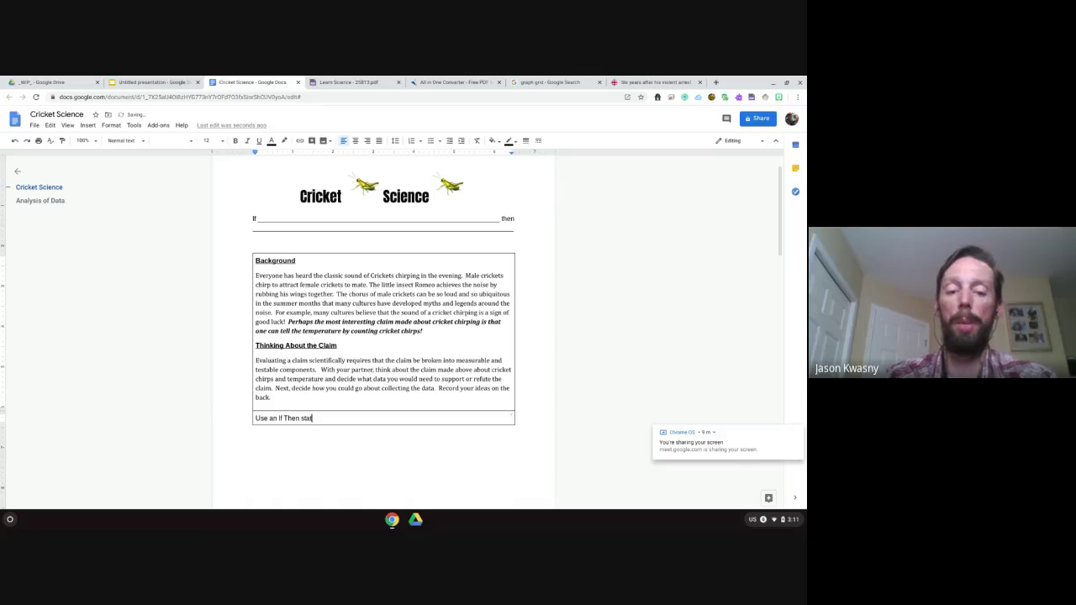
type("ement to c")
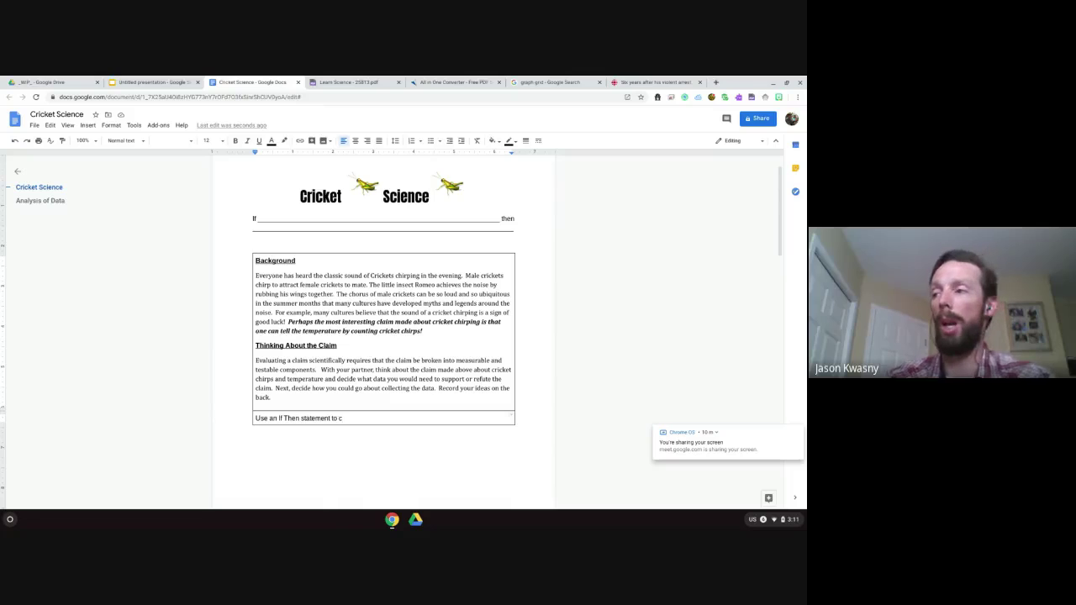
- Make the prompt text in the table's second row bold and red
key("ctrl+shift+Left")
key("ctrl+shift+Left")
key("ctrl+shift+Left")
key("ctrl+shift+Left")
key("ctrl+shift+Left")
key("ctrl+shift+Left")
key("ctrl+shift+Left")
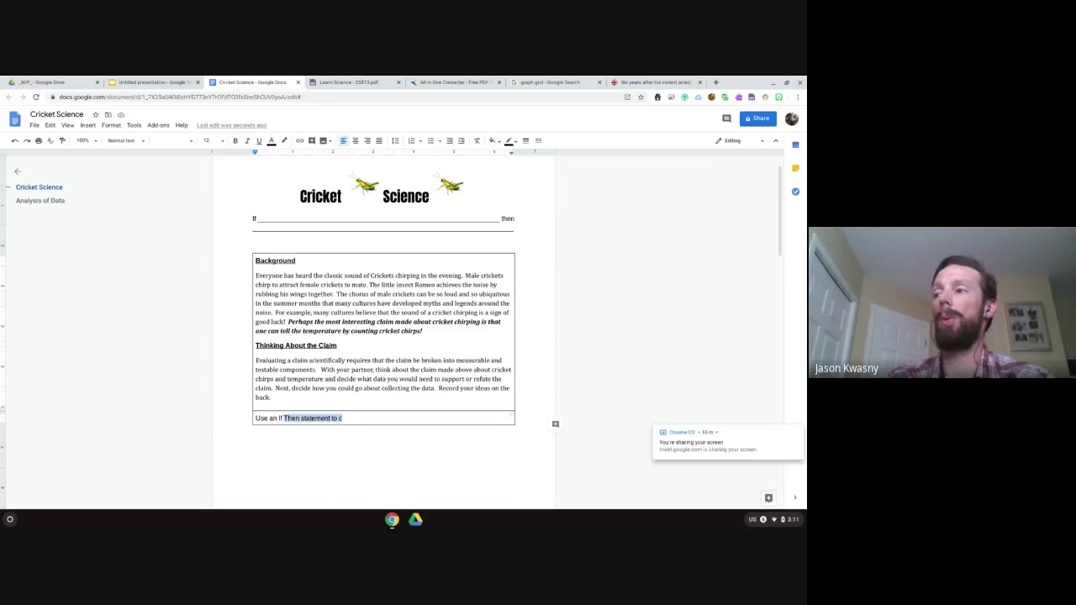
key("ctrl+b")
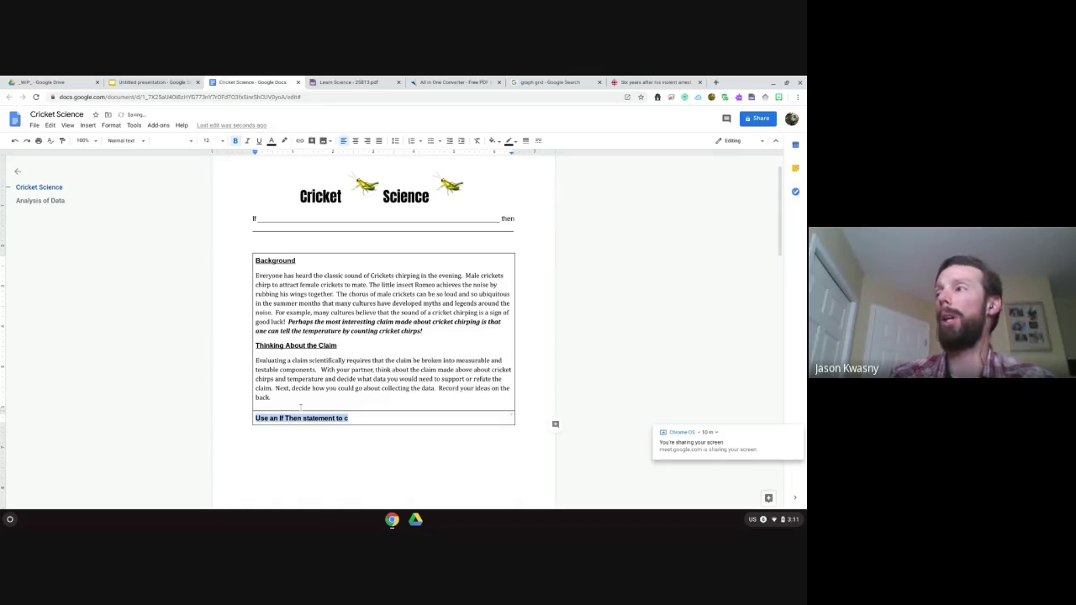
left_click(271, 141)
left_click(287, 174)
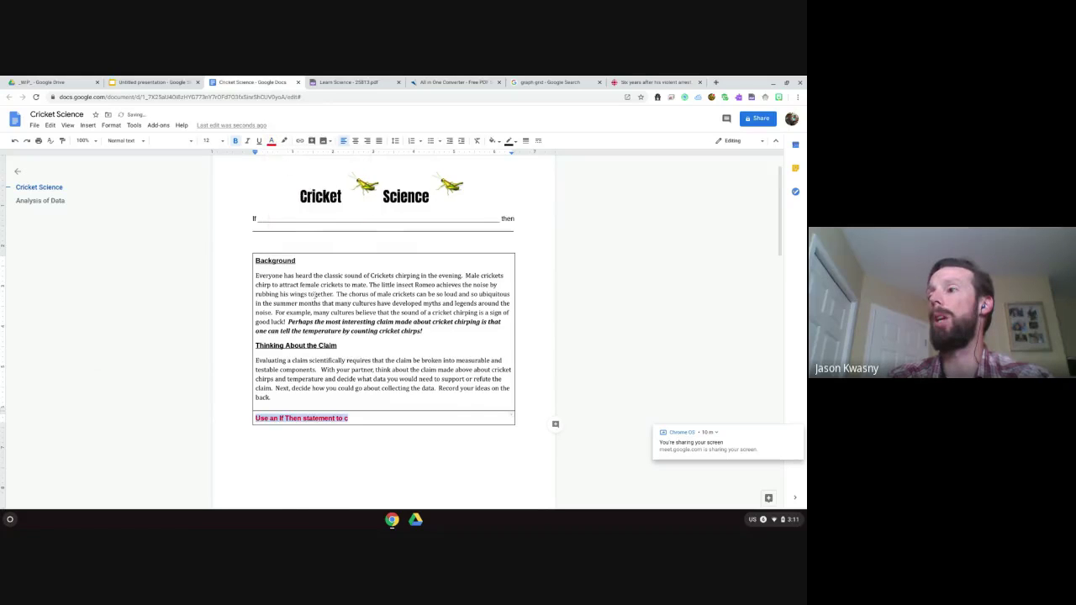
- Replace the prompt's final letter so that it reads "Use an If Then statement to answer"
left_click(355, 416)
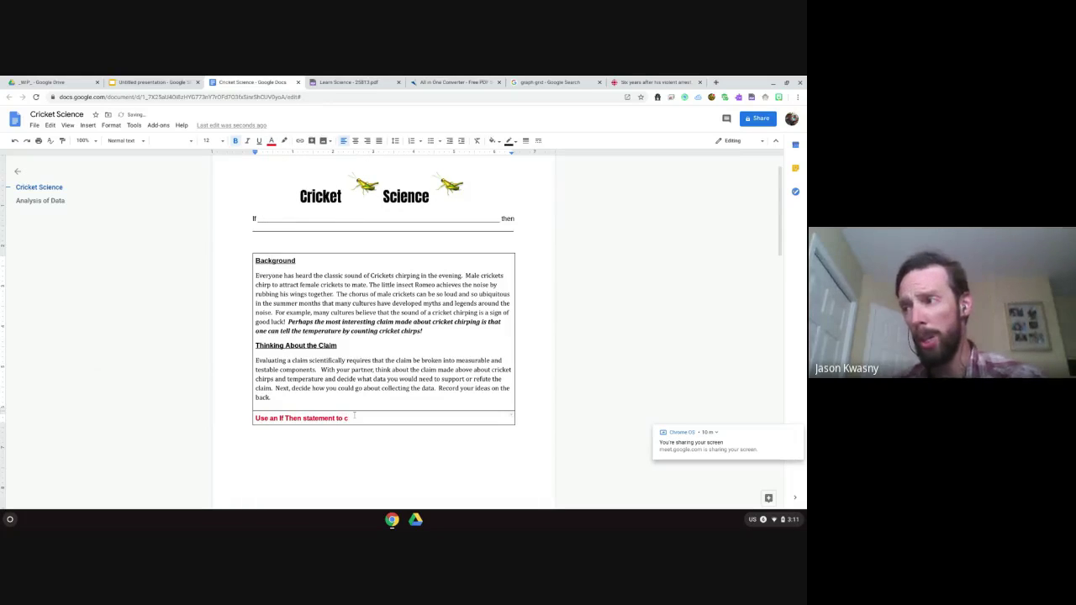
key("BackSpace")
type("answer")
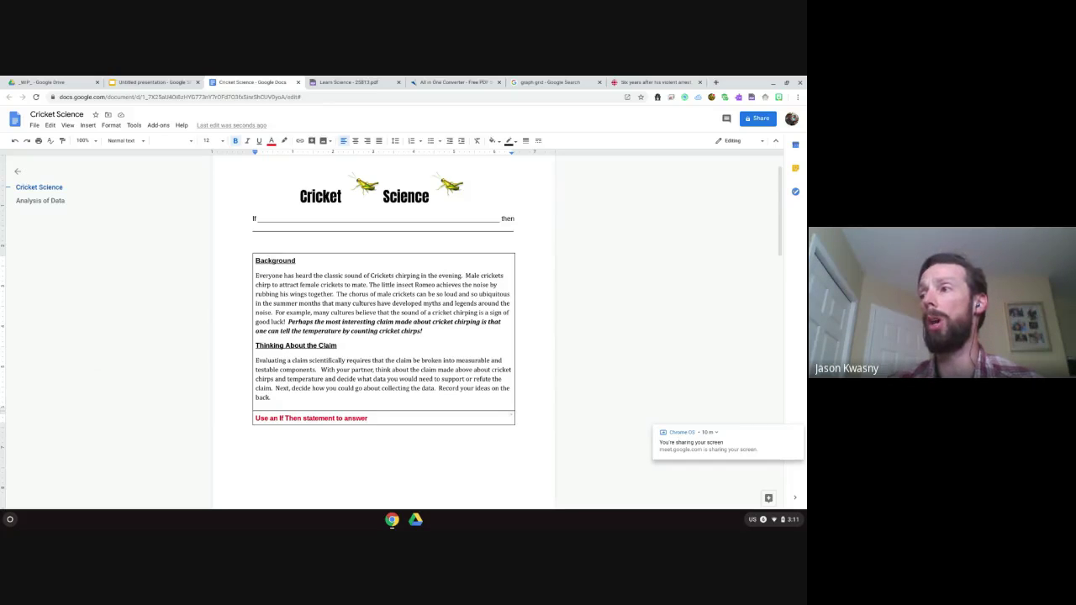
- Select the outer border of the table holding the Background text and the If Then prompt
left_click_drag(334, 286, 367, 418)
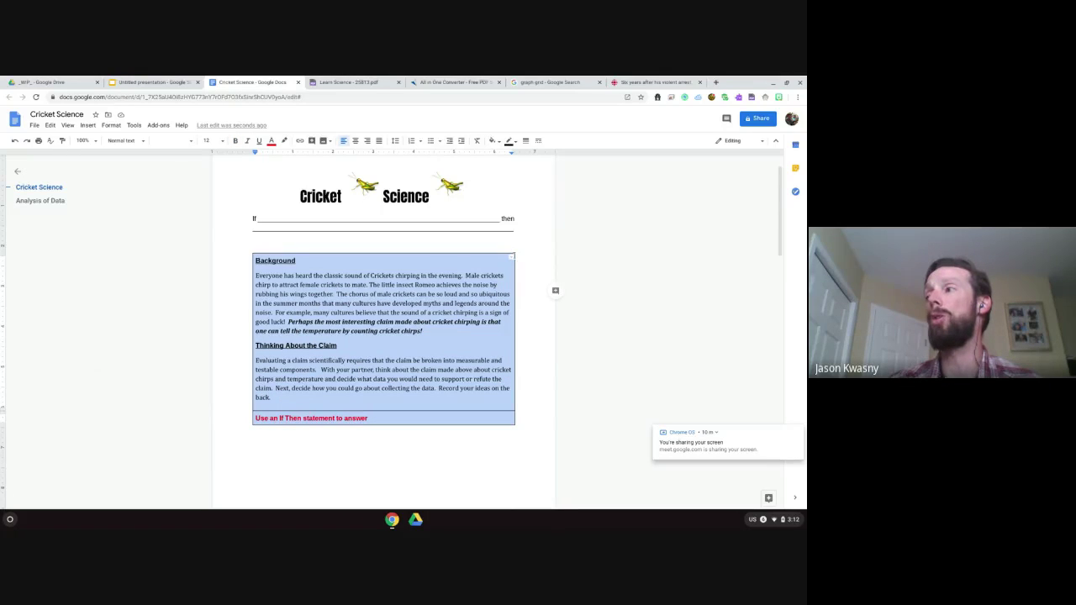
left_click(512, 258)
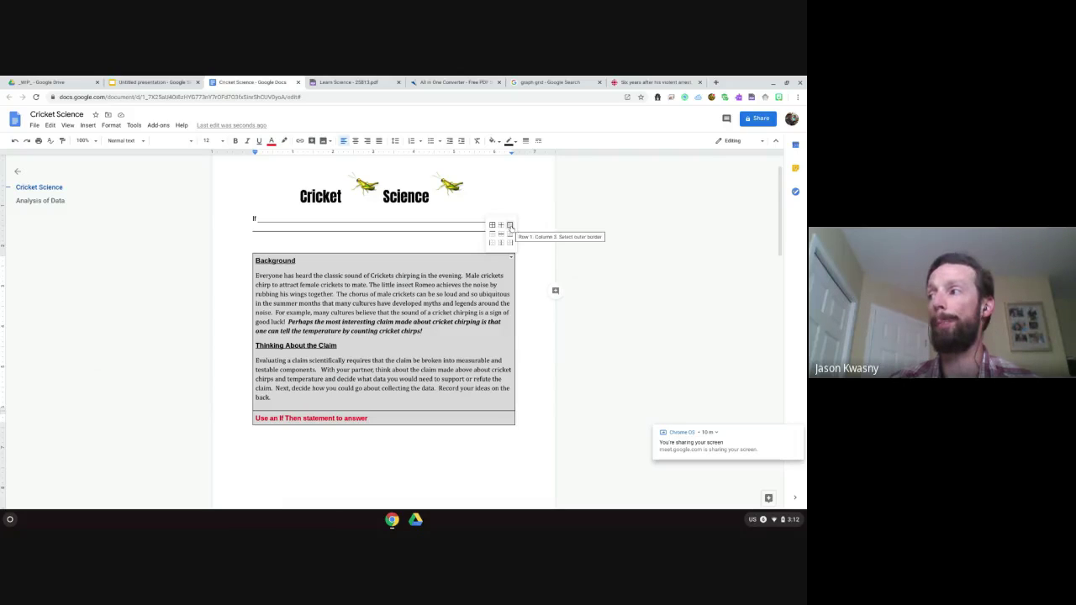
left_click(510, 225)
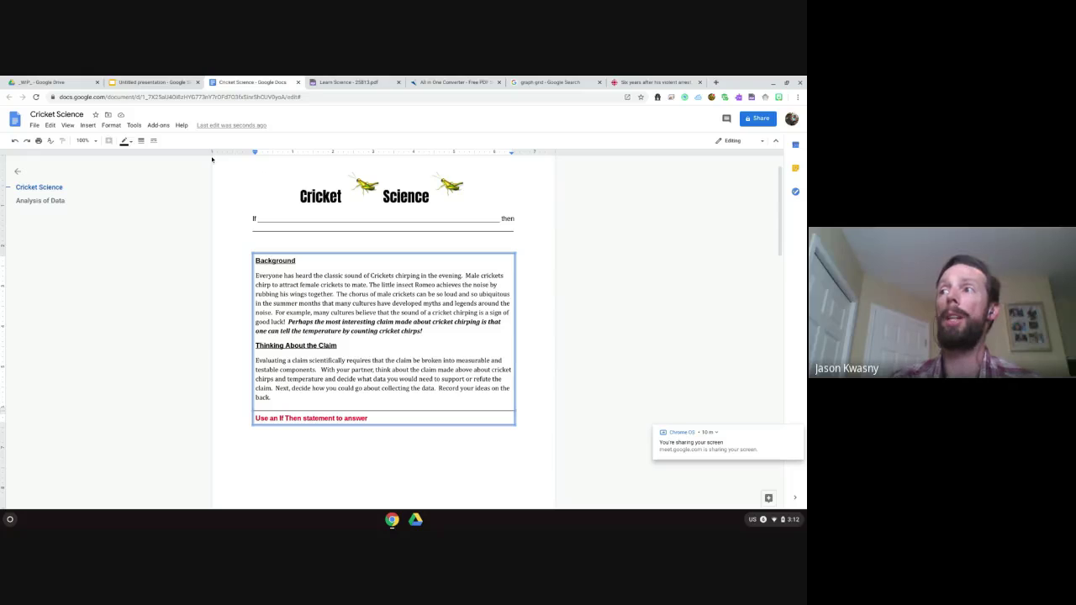
- Try outer border widths of 6 pt and 0 pt on the table, and set the width back to 1 pt
left_click(154, 141)
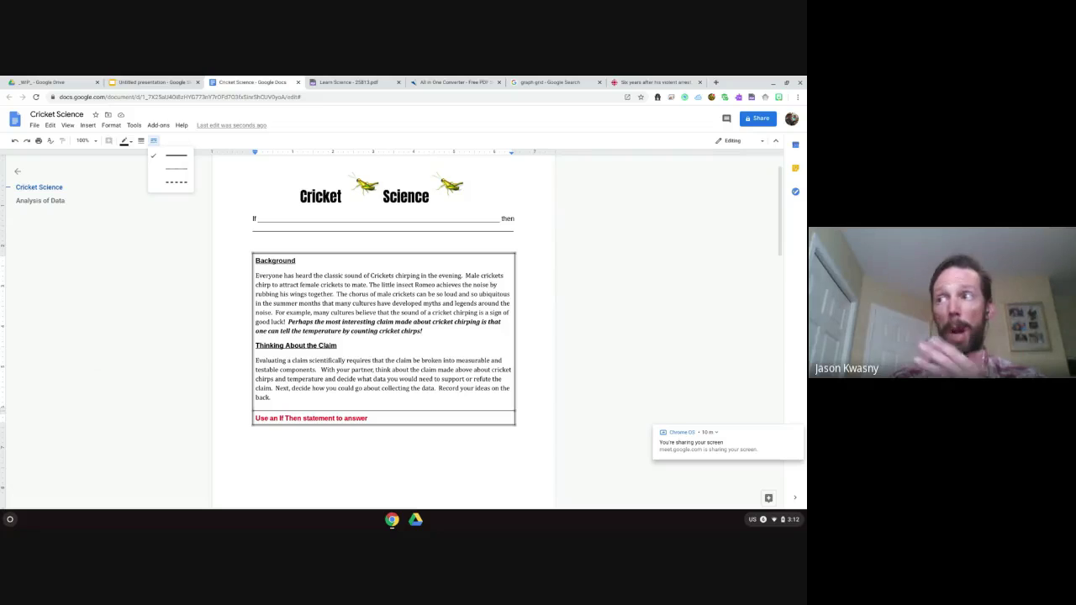
left_click(141, 141)
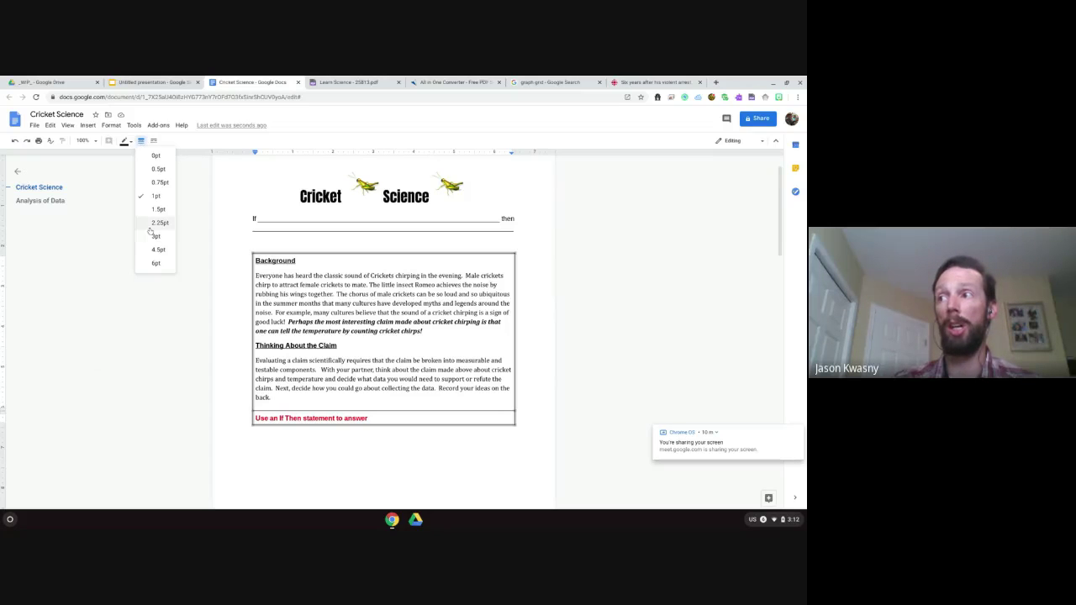
left_click(156, 263)
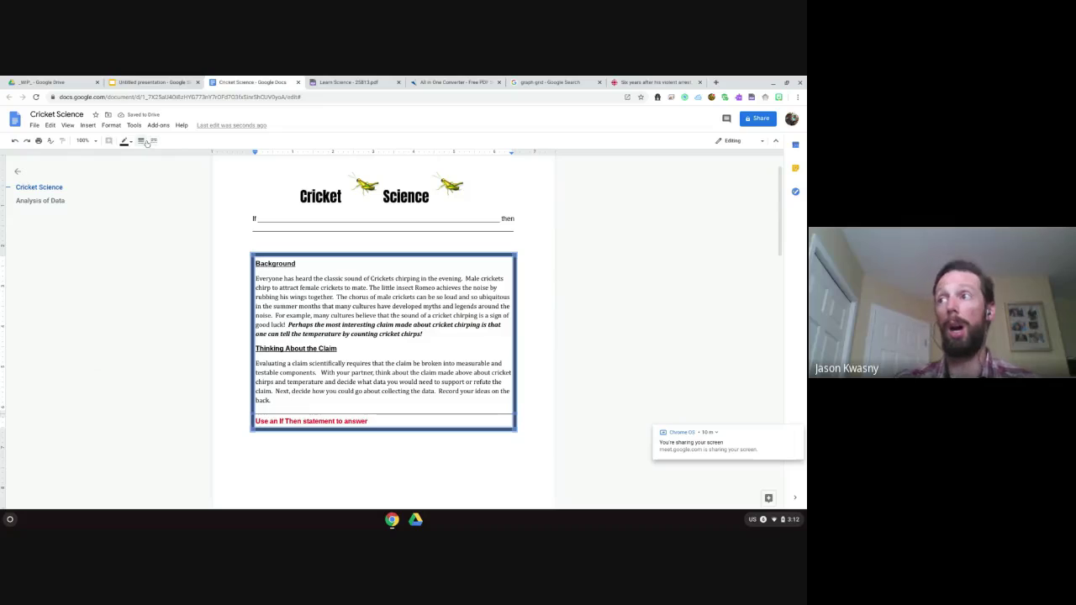
left_click(144, 142)
left_click(152, 156)
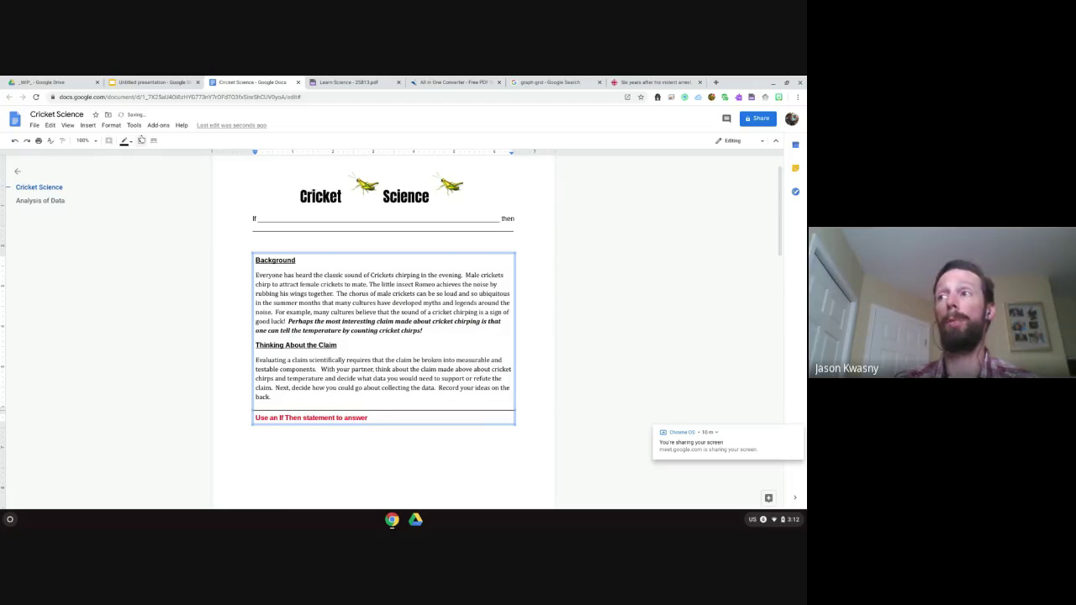
left_click(142, 141)
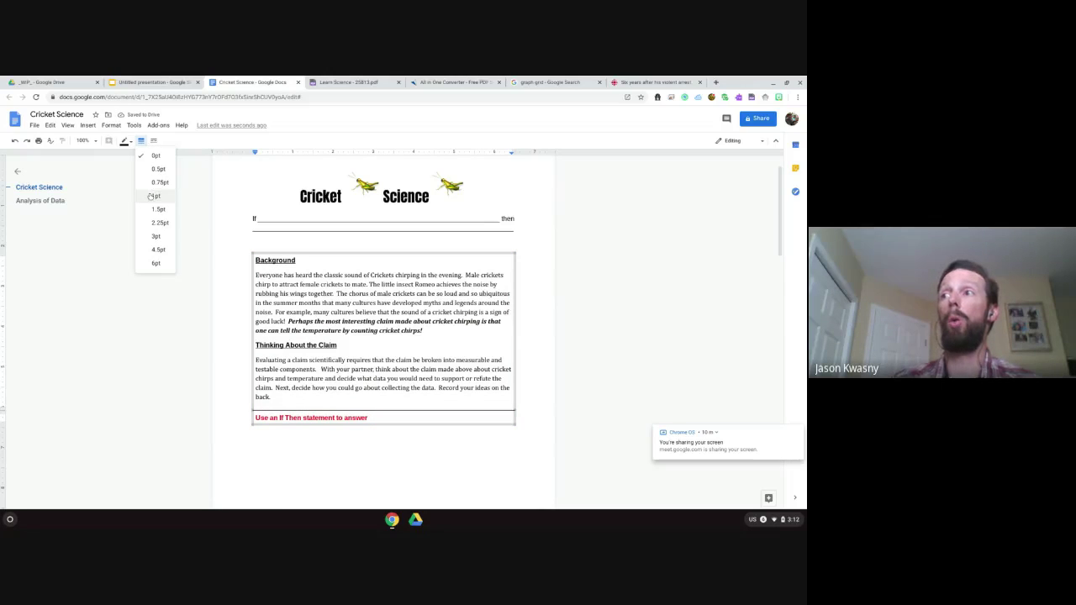
left_click(153, 195)
- Color the table's outer border white
left_click(125, 141)
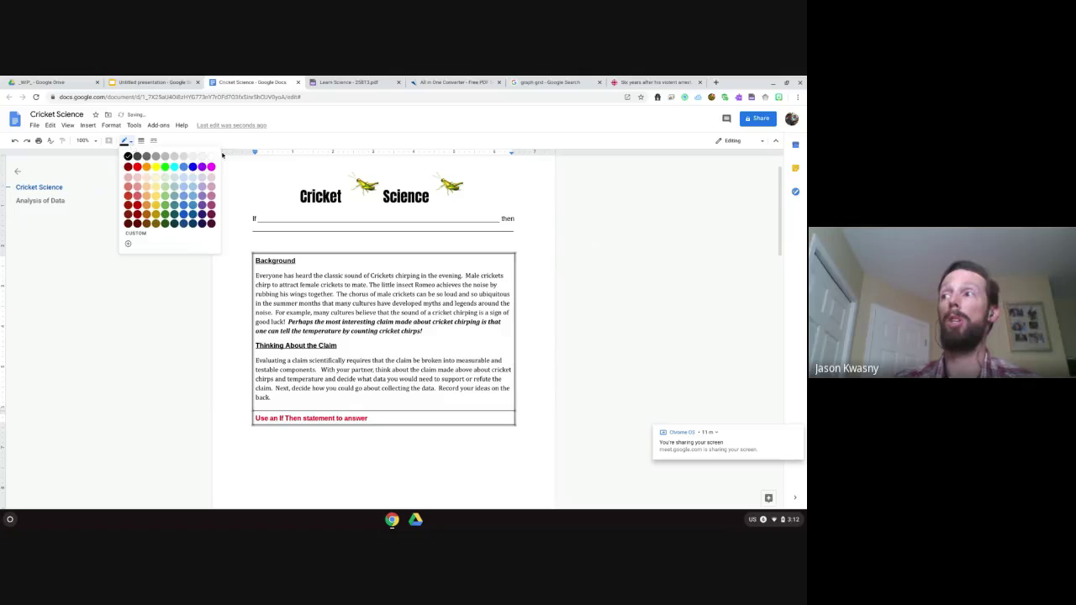
left_click(210, 214)
left_click(337, 269)
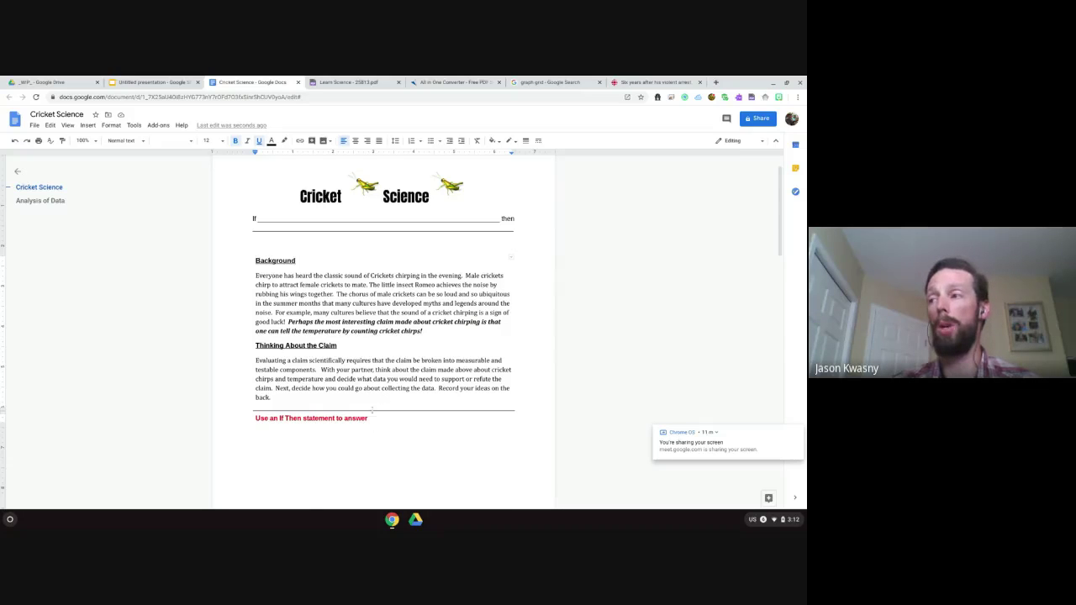
- Enter the placeholder "[type your answer here]" in the first empty Temperature cell of the Testing the Claim table
scroll(374, 427, "down", 1)
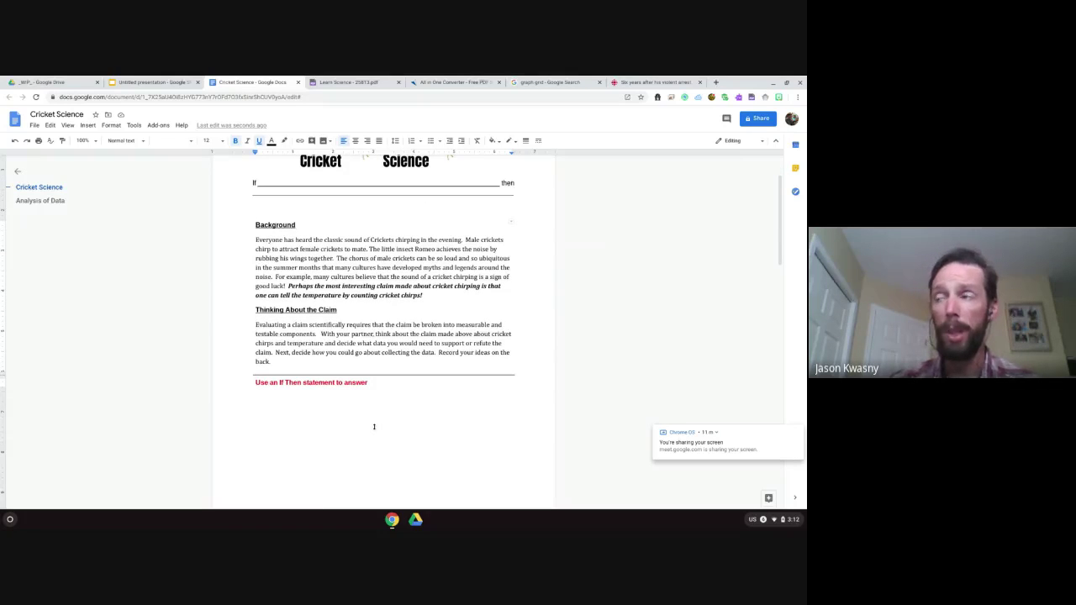
scroll(383, 336, "down", 10)
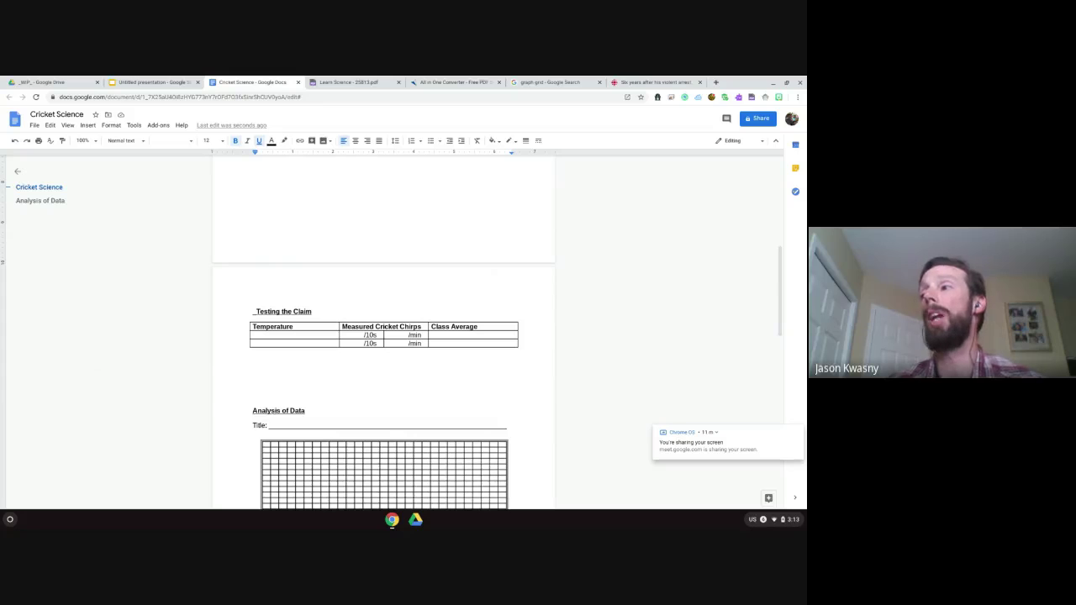
left_click(253, 334)
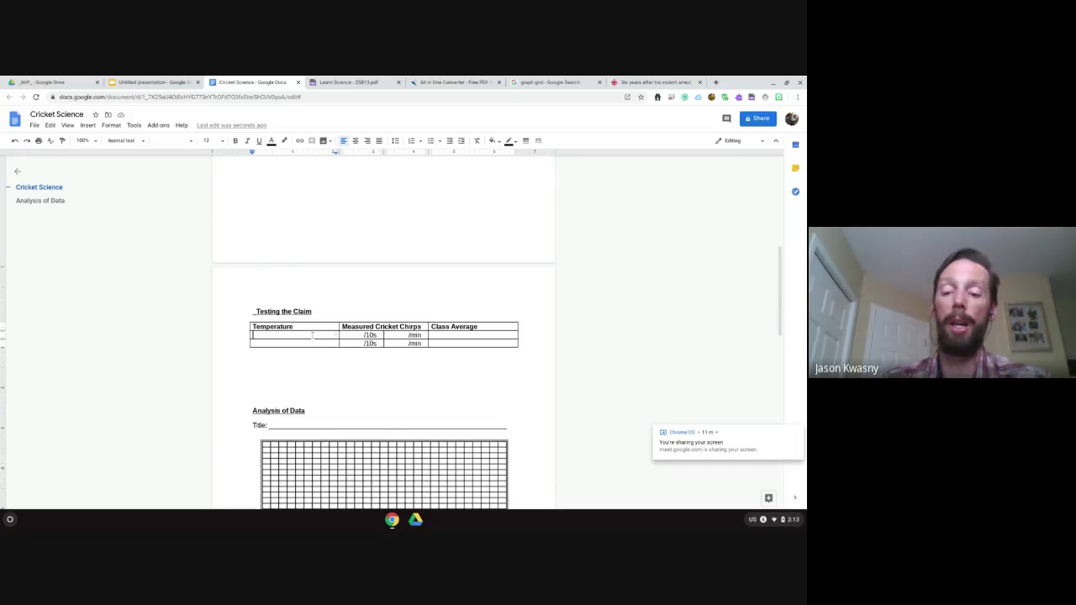
type("[type")
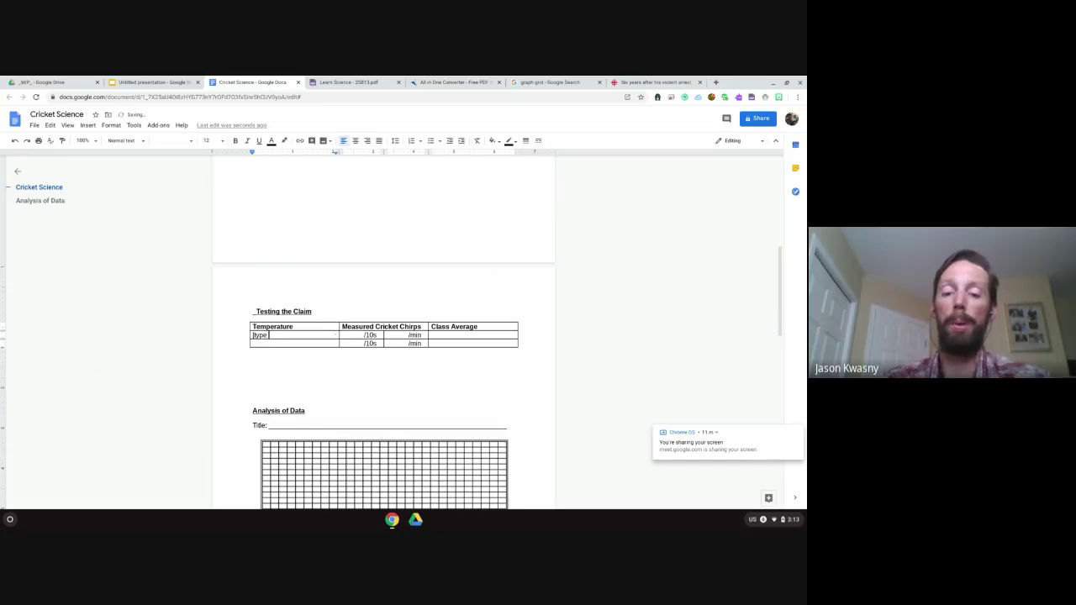
type(" your answer")
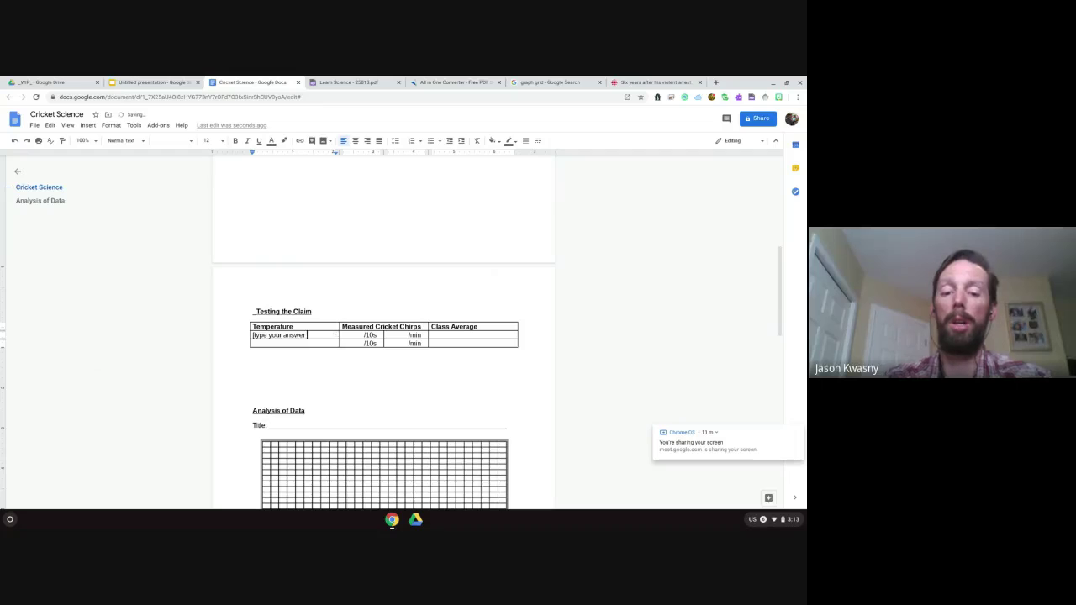
type(" here]")
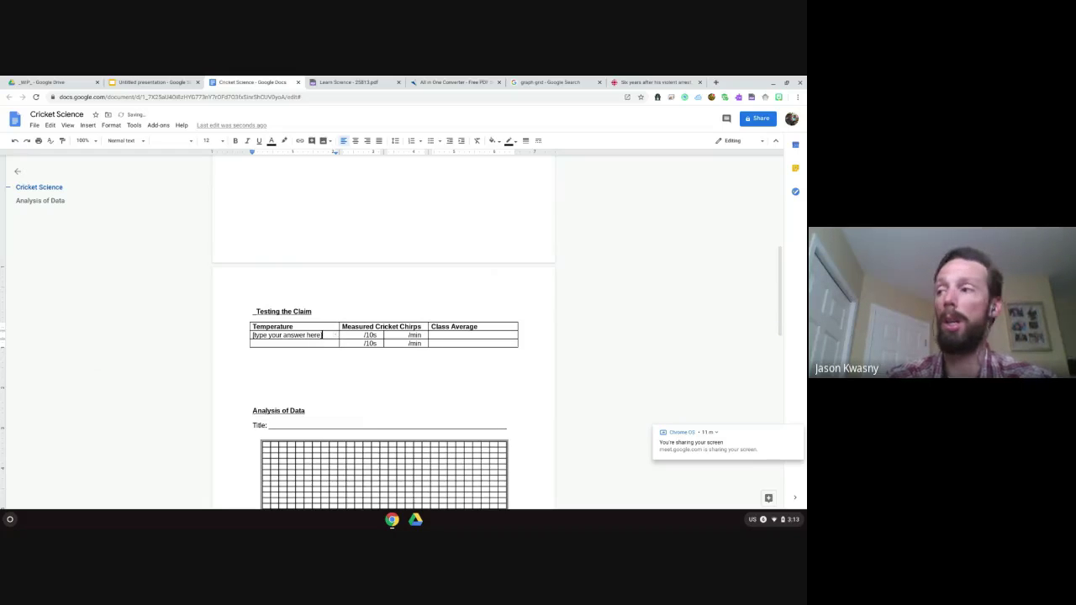
- Color the placeholder text in the Temperature cell red
key("shift+Home")
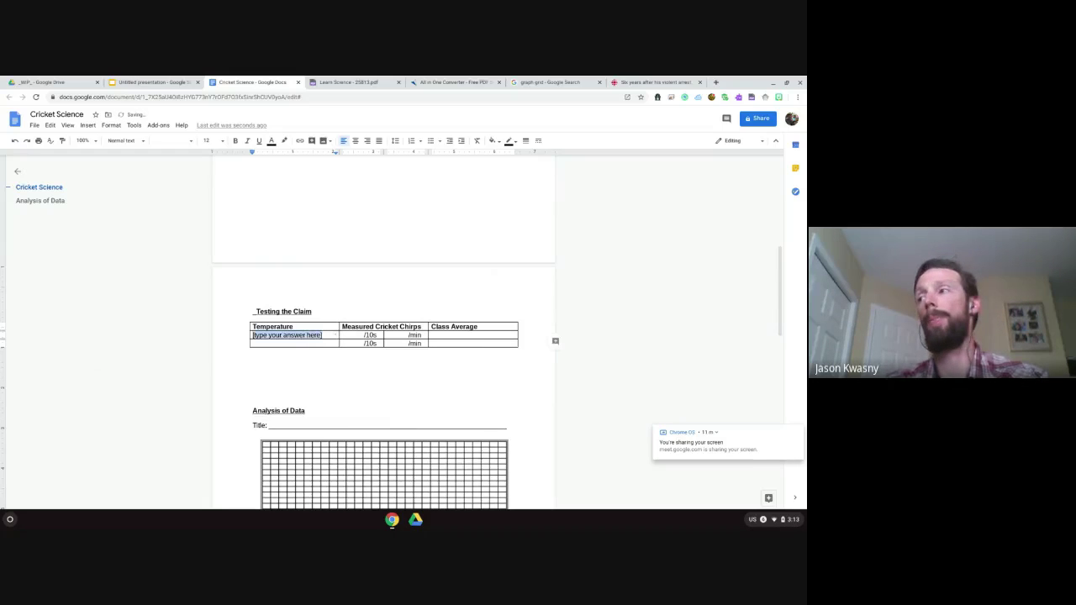
left_click(272, 141)
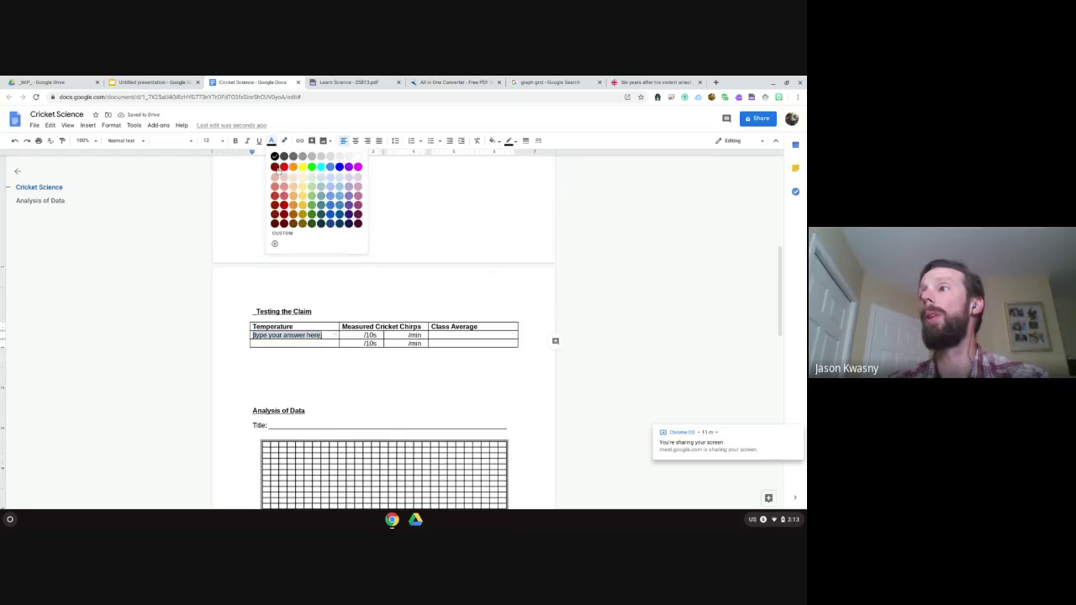
left_click(276, 280)
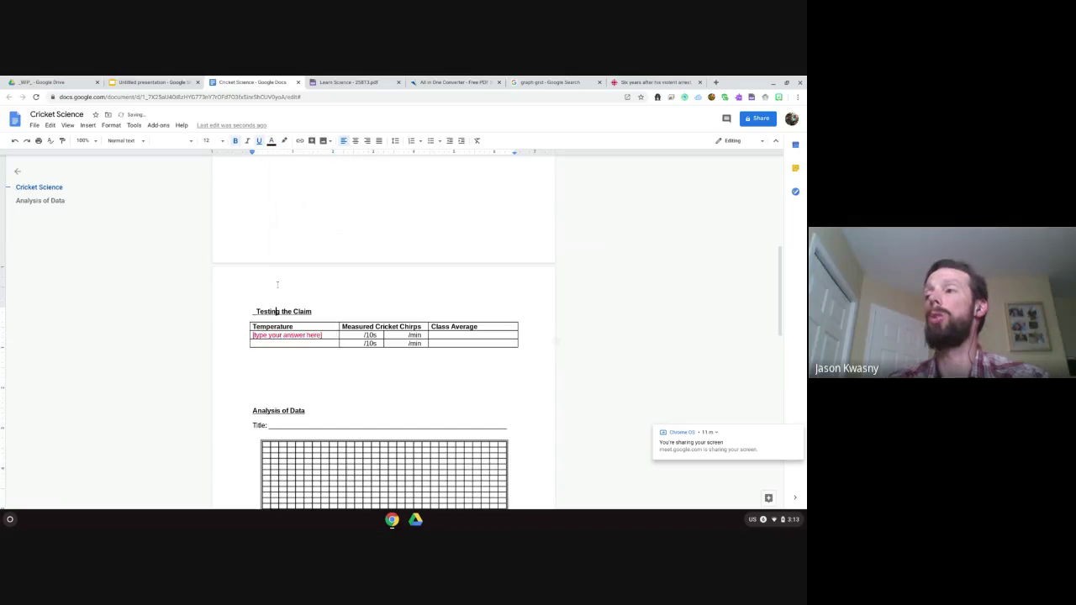
- Copy the red placeholder into the Temperature cell of the row below, without extra blank lines
left_click_drag(253, 335, 335, 335)
key("ctrl+c")
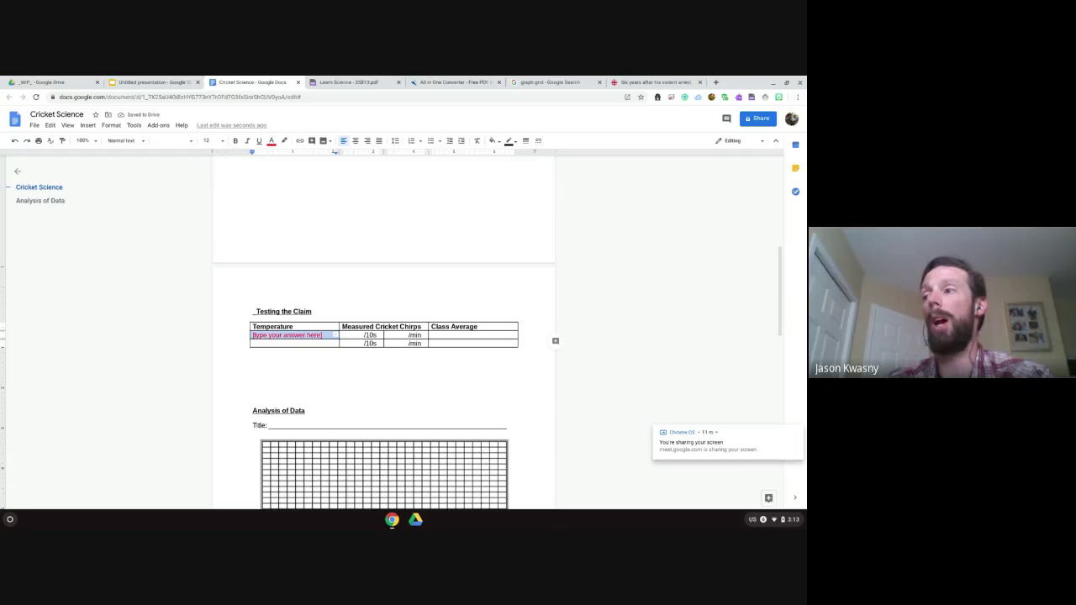
left_click(264, 343)
key("ctrl+v")
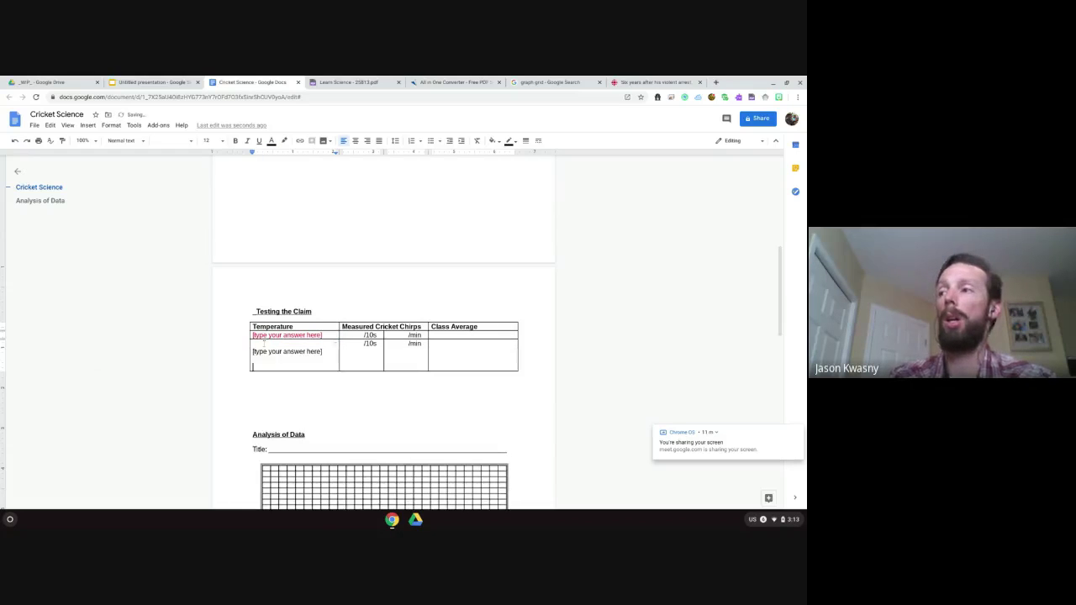
left_click_drag(253, 342, 335, 343)
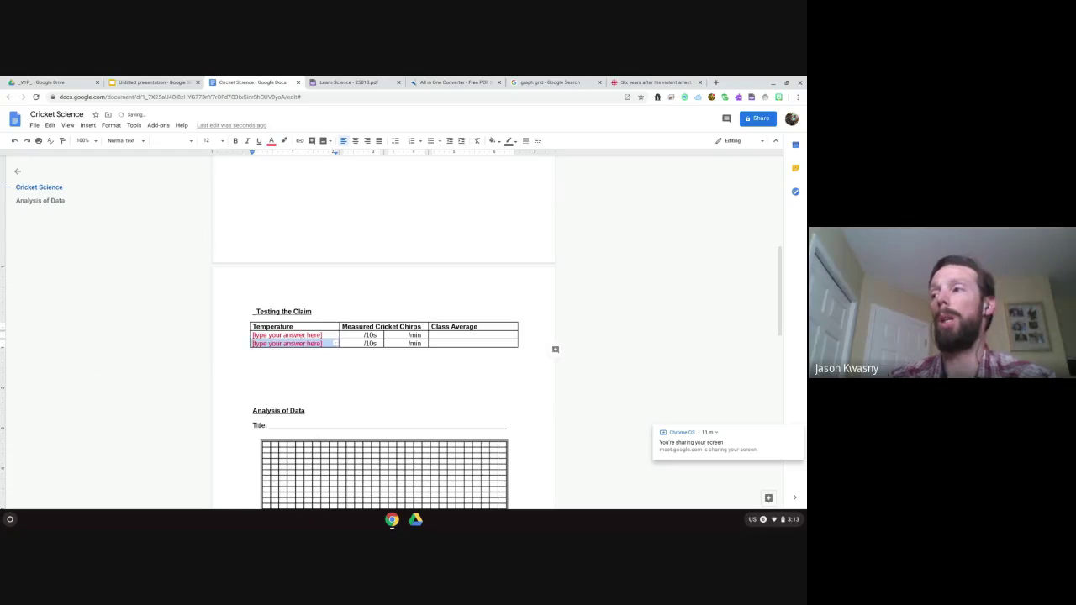
left_click(265, 353)
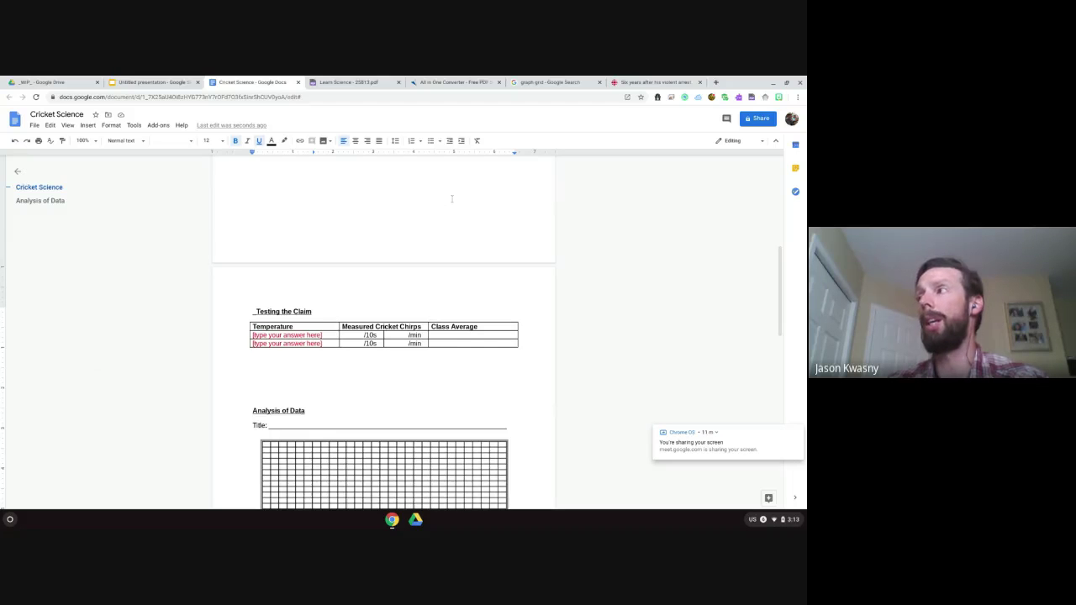
- Copy the highlighted paragraph from the CBC article and paste it without formatting into the first empty Class Average cell
left_click(656, 82)
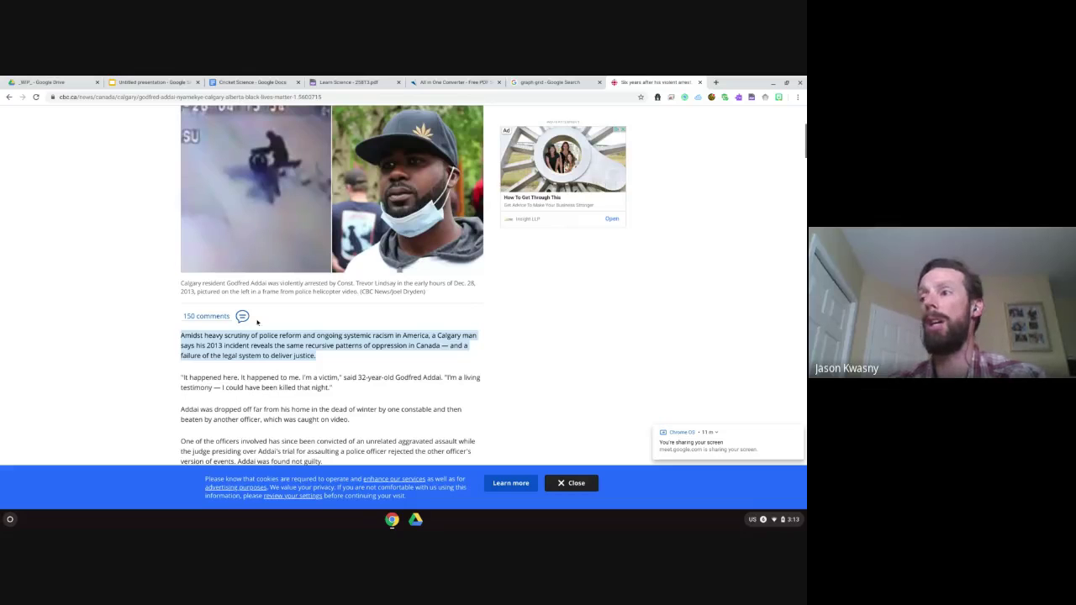
right_click(249, 336)
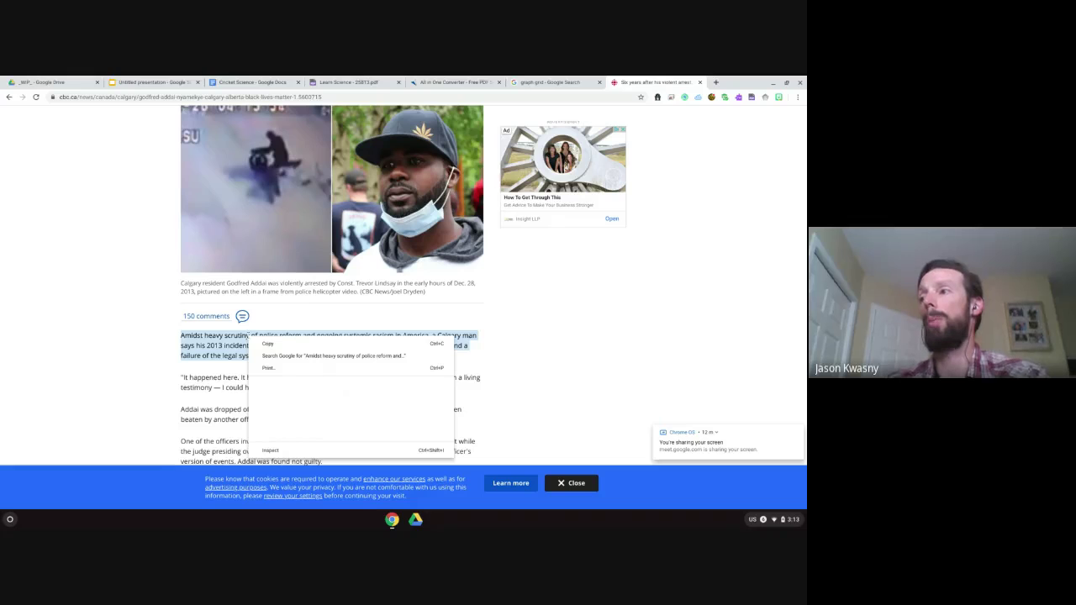
left_click(267, 343)
left_click(236, 81)
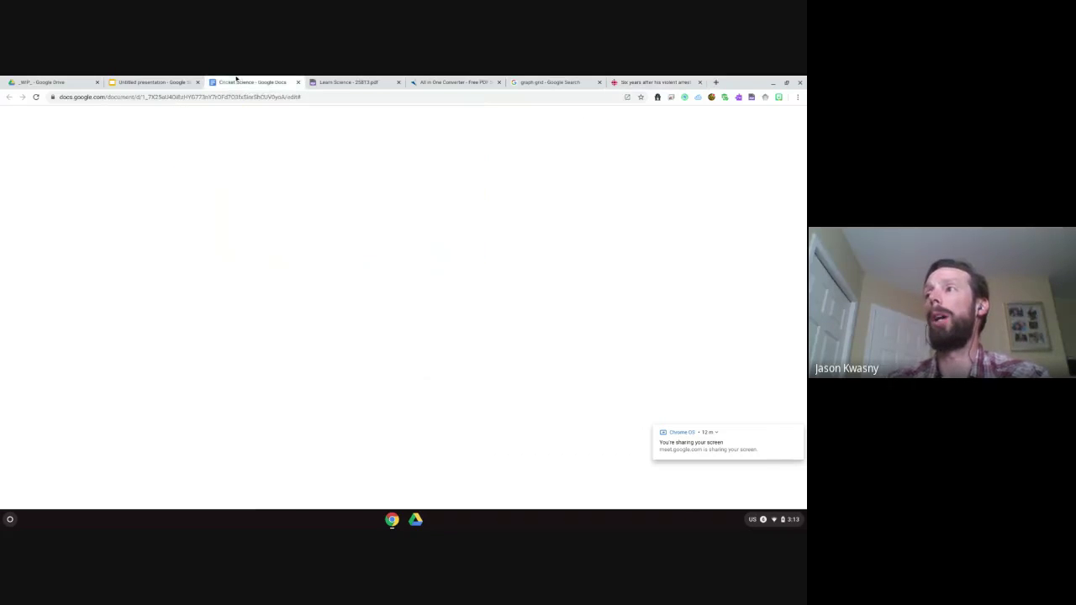
left_click(452, 334)
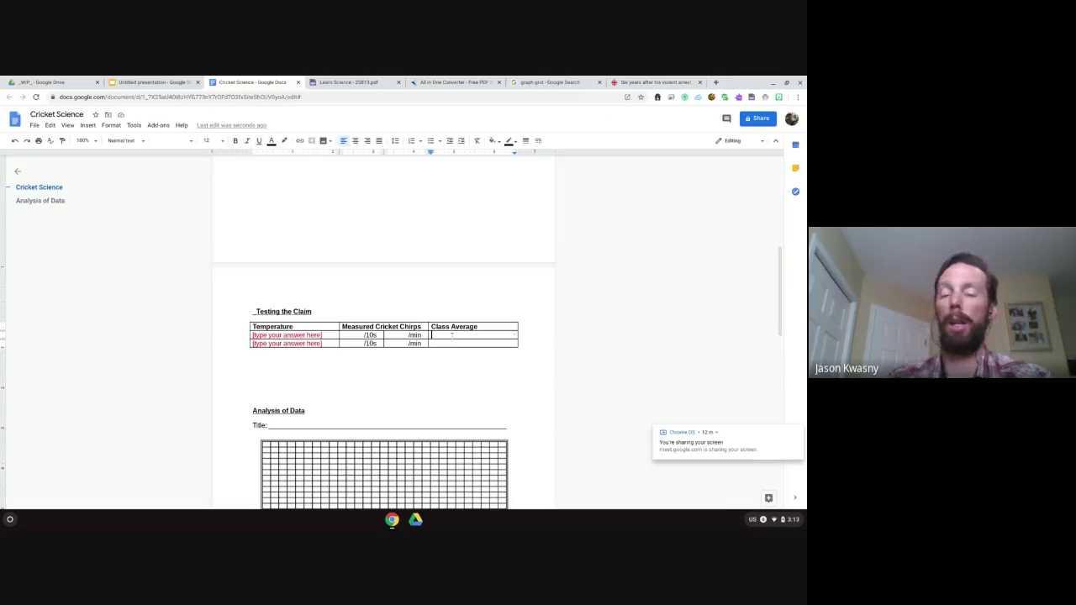
key("ctrl+v")
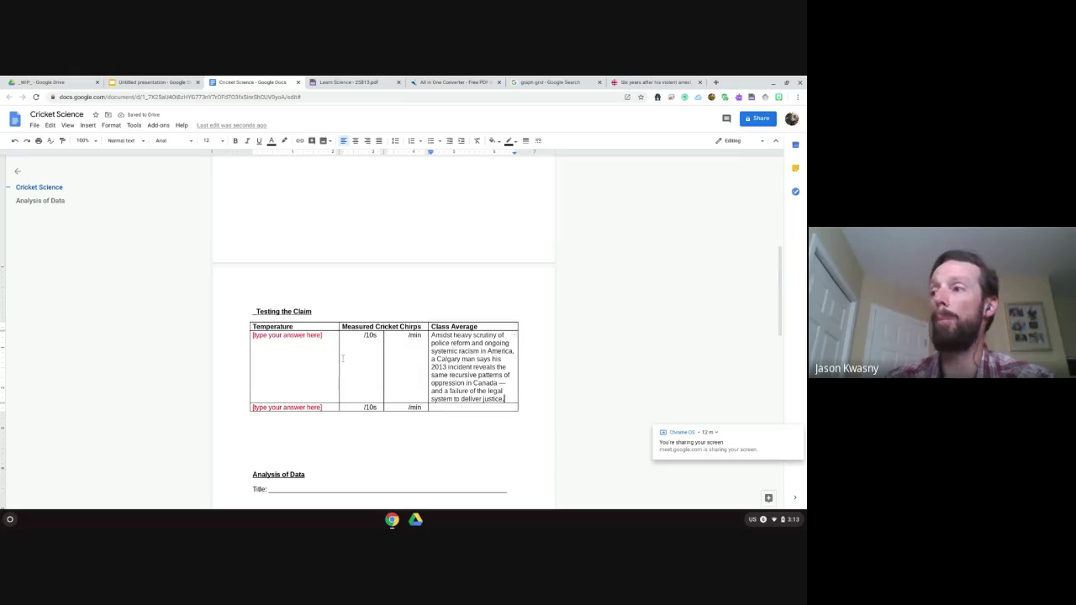
- Paste the article paragraph on a new line below the first Temperature placeholder, and undo the pastes in both cells
left_click(323, 334)
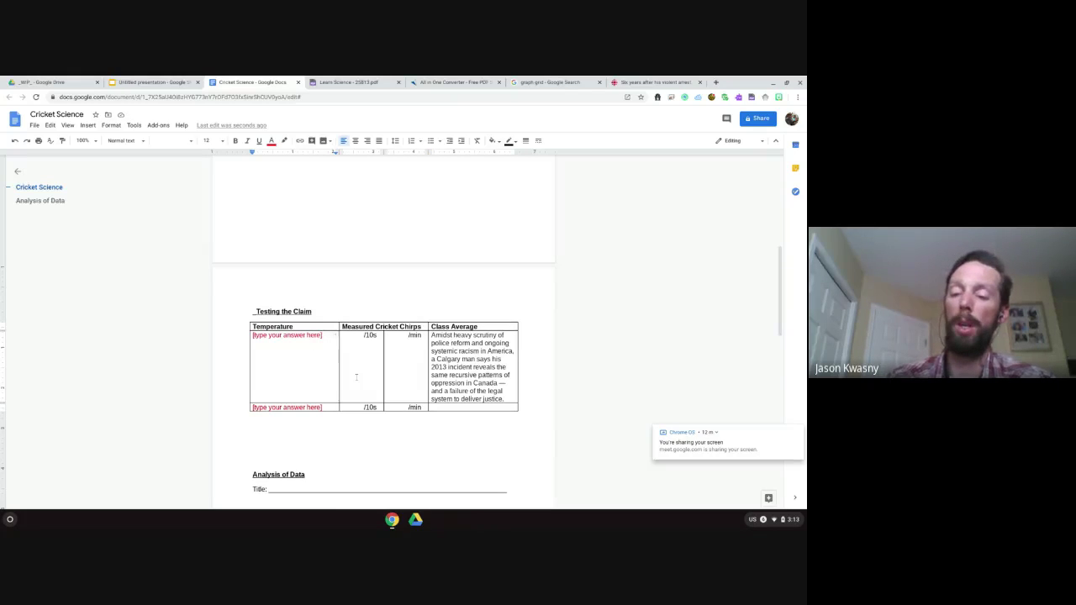
key("Return")
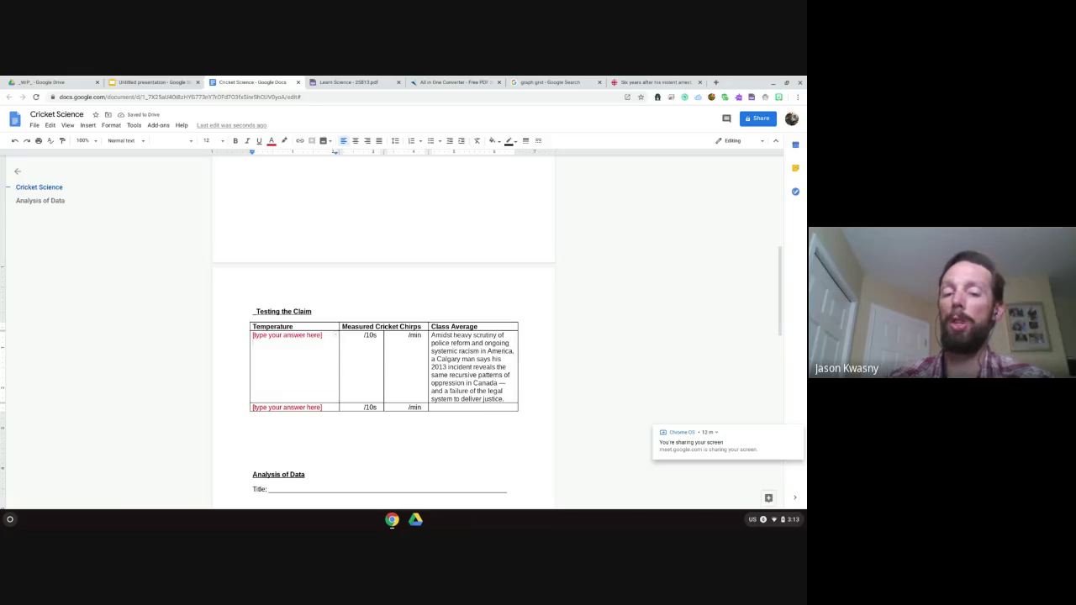
key("ctrl+v")
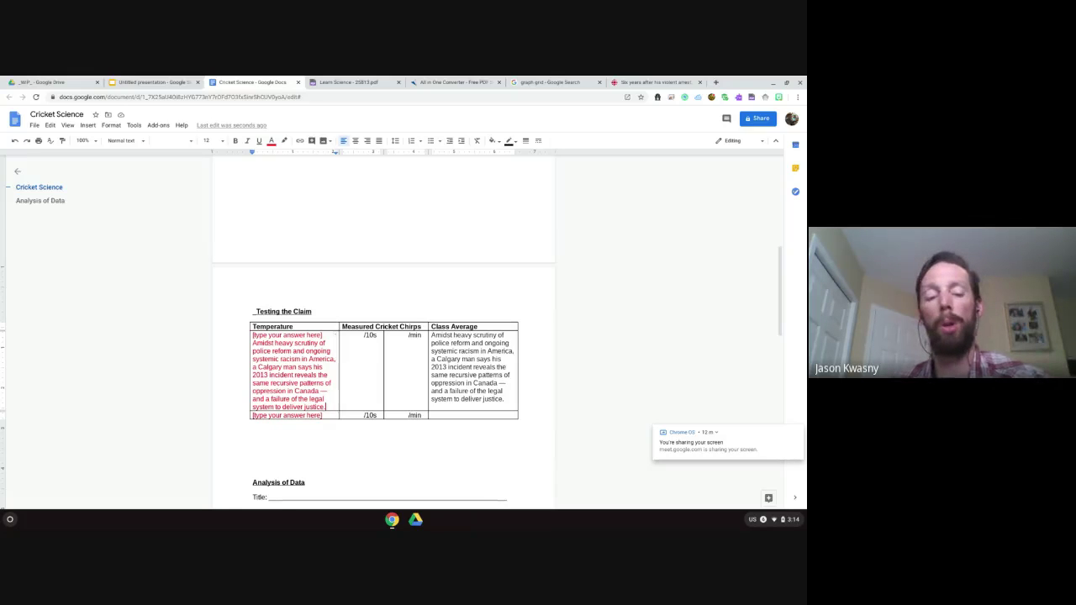
key("ctrl+z")
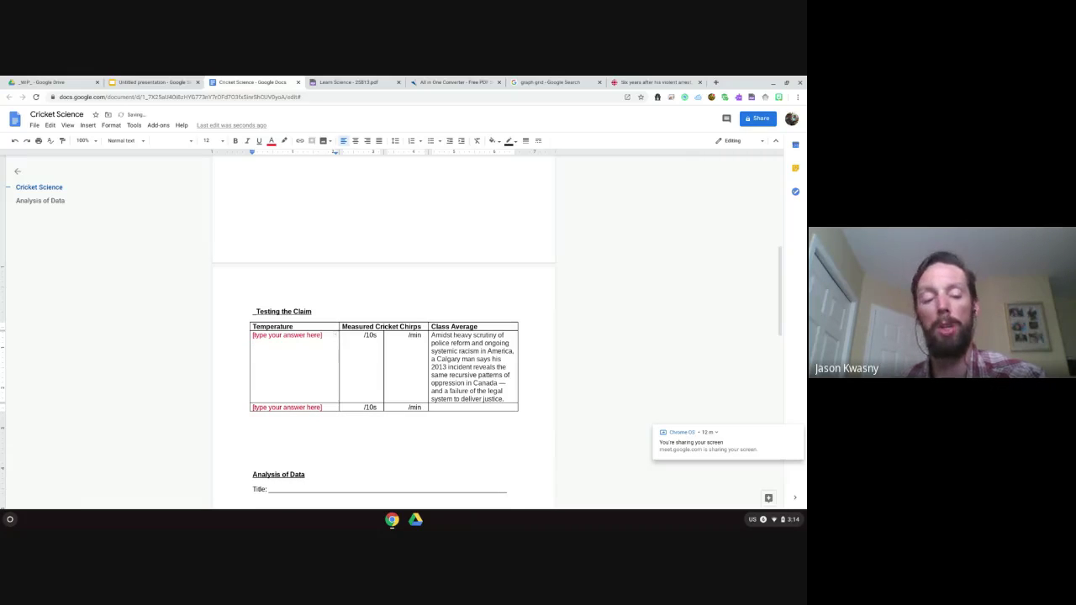
key("ctrl+z")
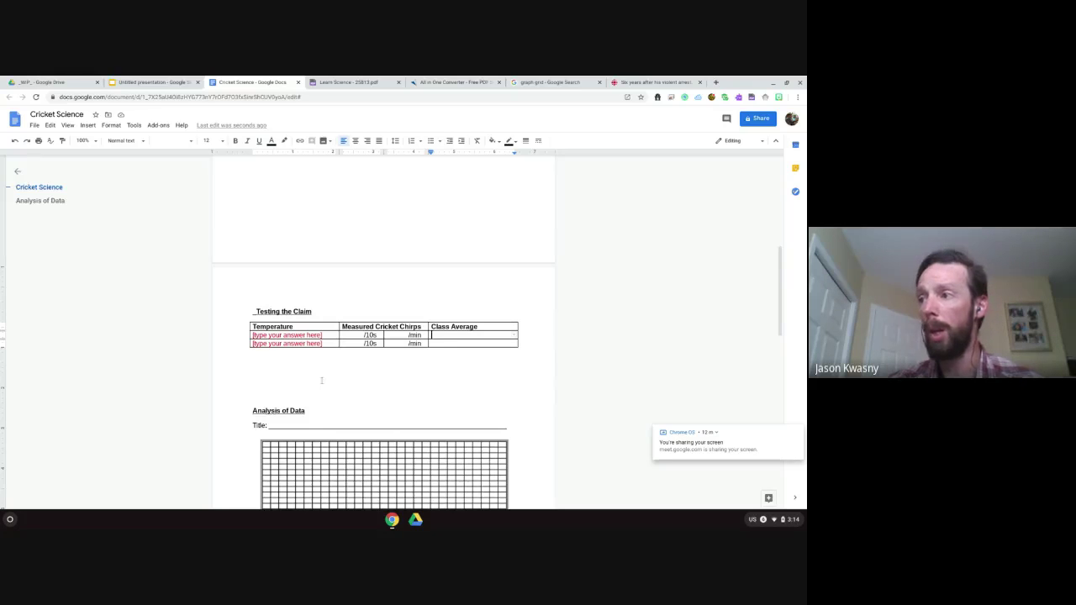
- Delete the graph grid image below the Title line in the Analysis of Data section
scroll(320, 378, "down", 3)
scroll(348, 312, "down", 1)
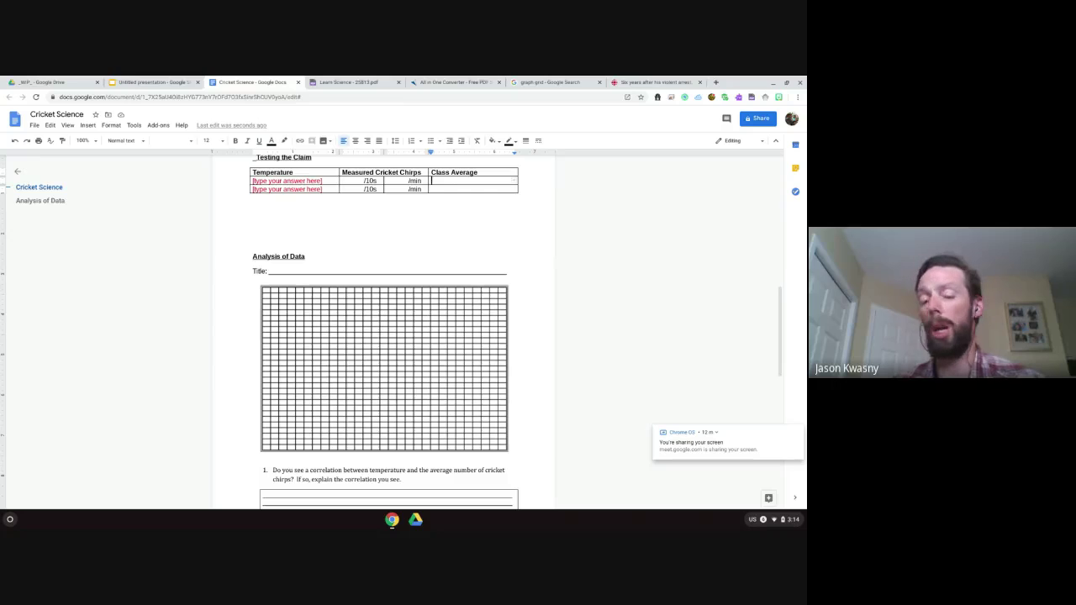
left_click(417, 349)
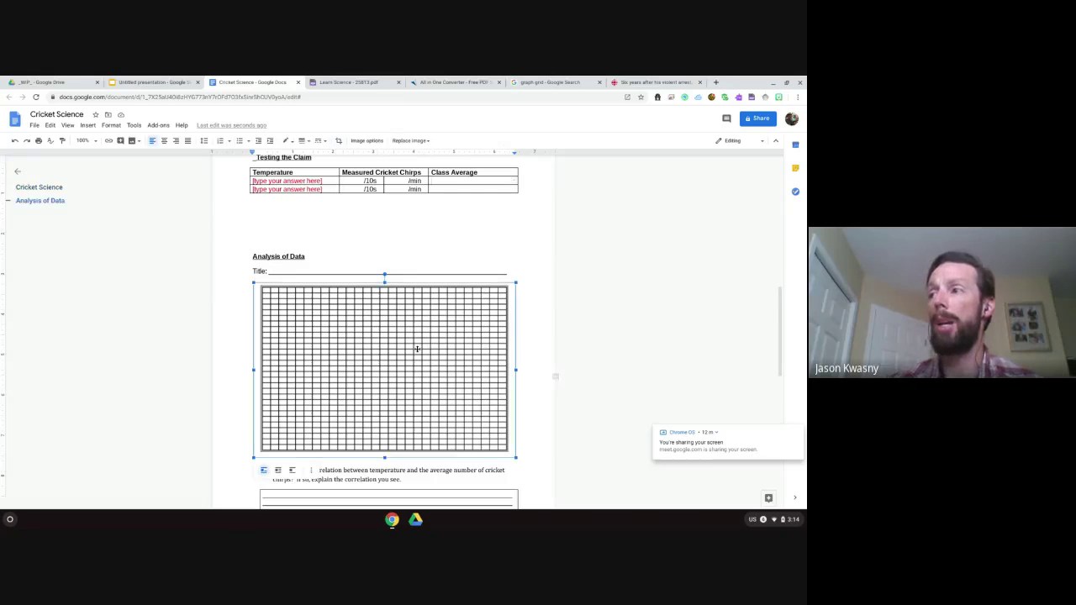
key("Delete")
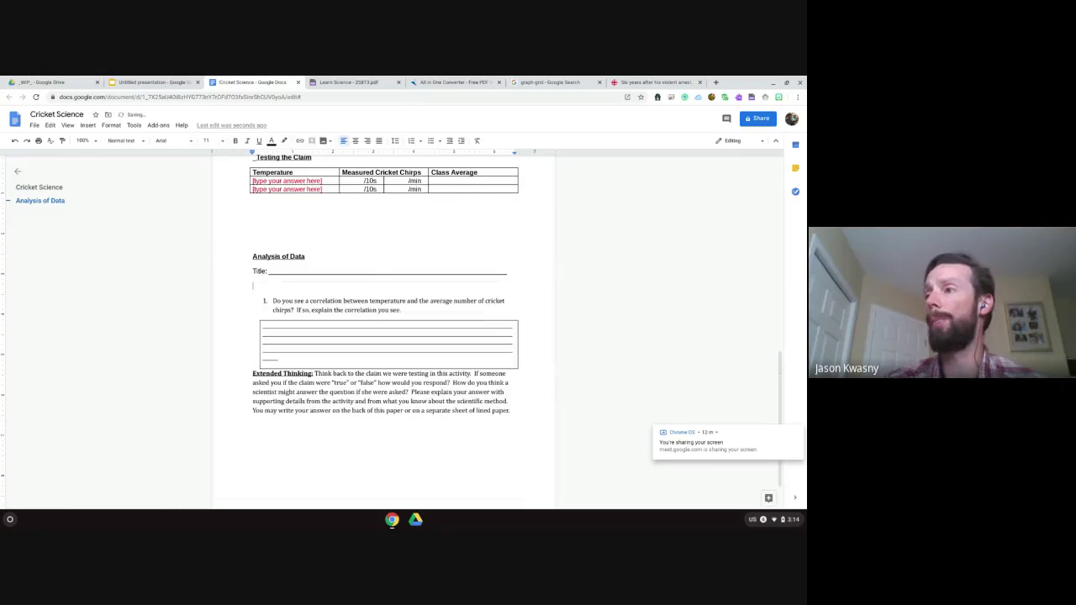
- Insert a new drawing below the Title line in the Analysis of Data section
left_click(87, 124)
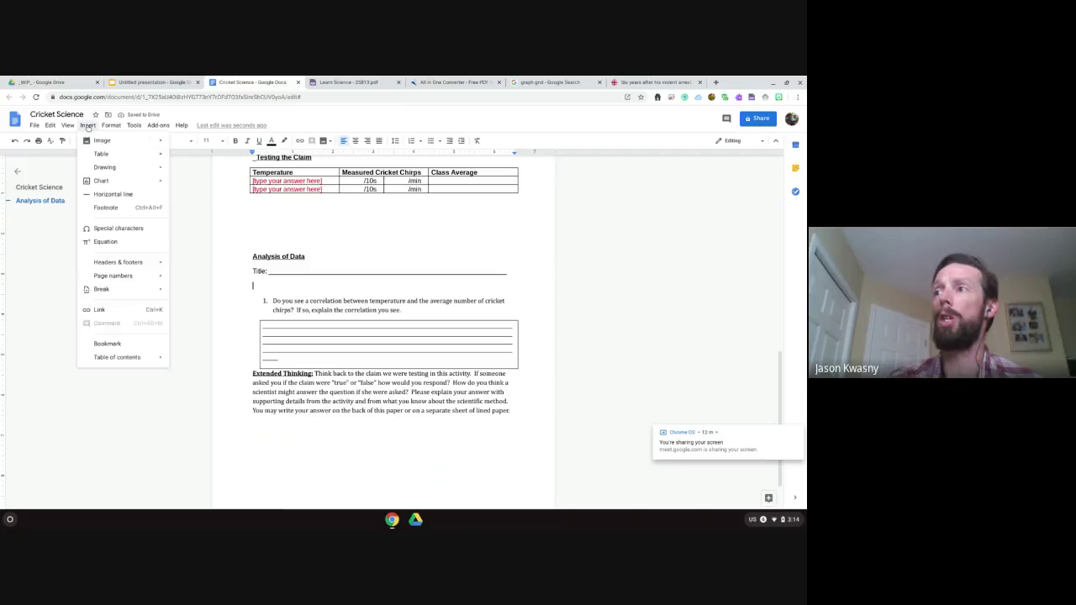
mouse_move(97, 144)
mouse_move(102, 168)
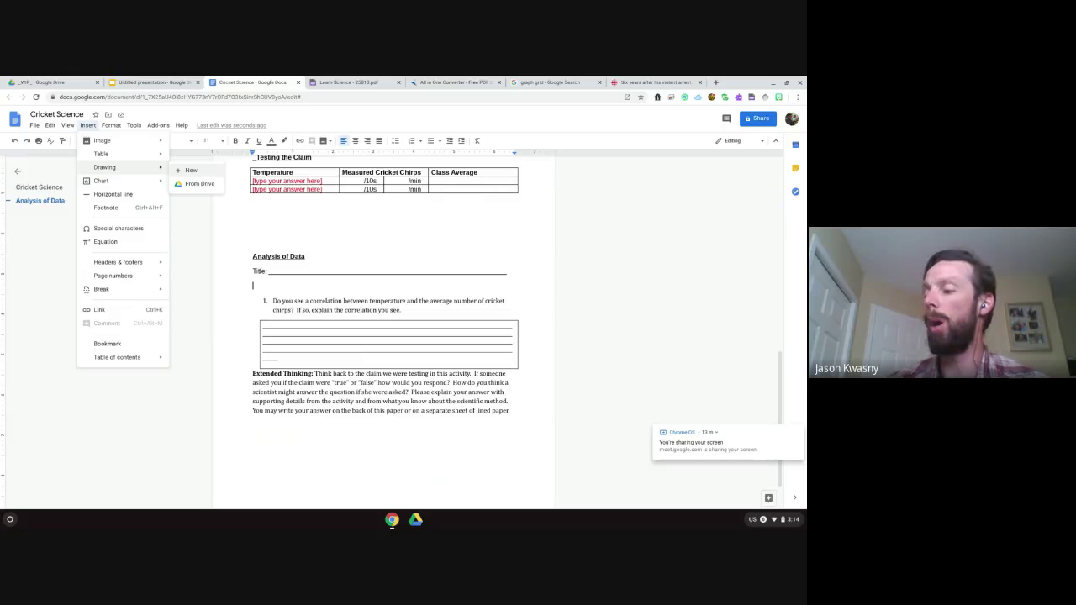
left_click(202, 173)
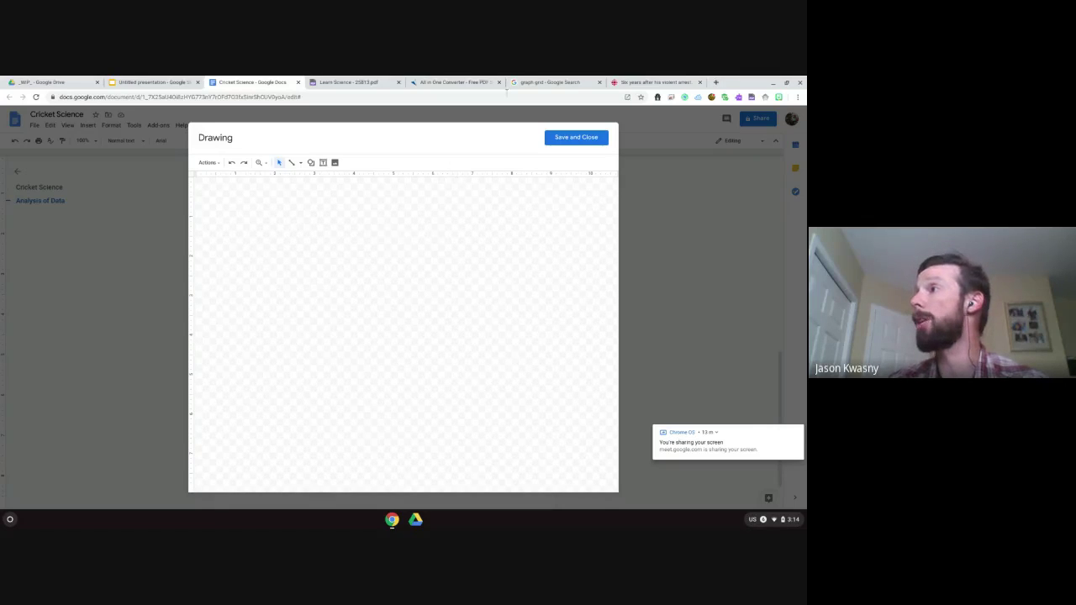
- Copy the image address of the Wikipedia graph paper picture from the "graph grid" Google image results
left_click(547, 81)
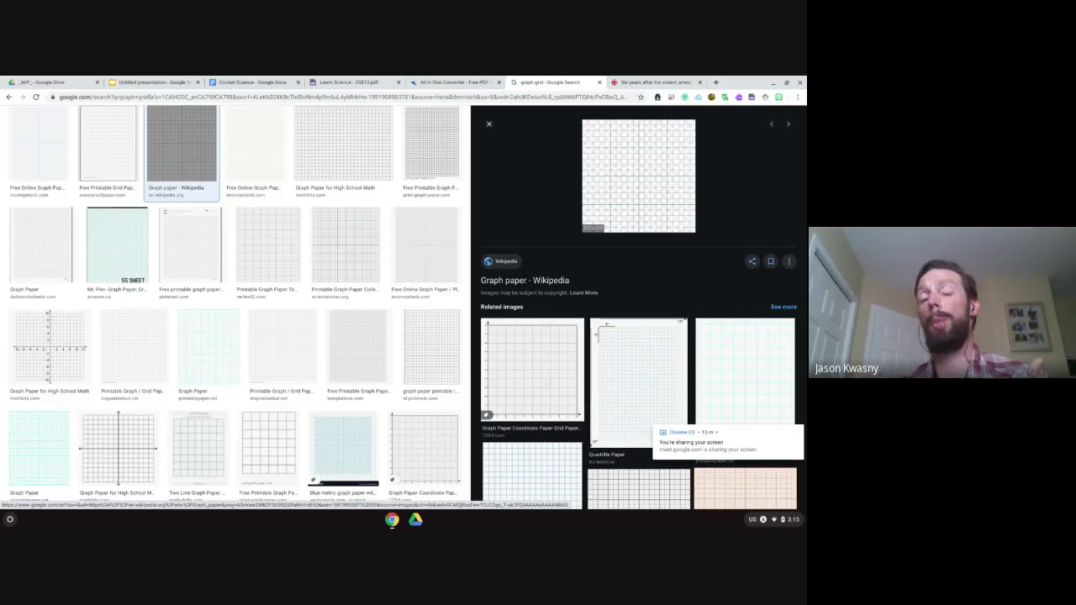
right_click(616, 174)
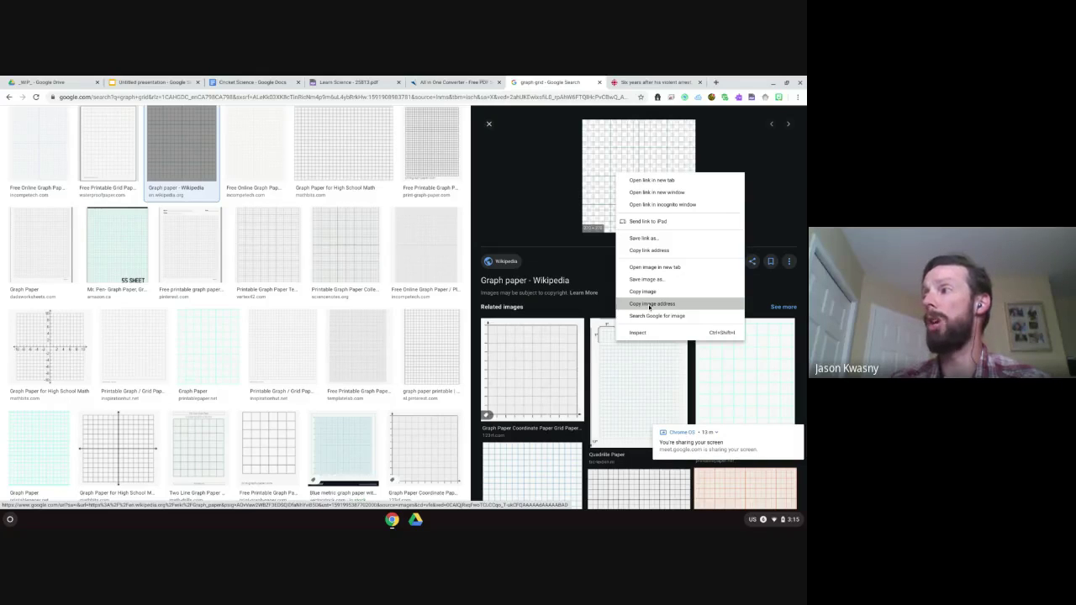
left_click(648, 304)
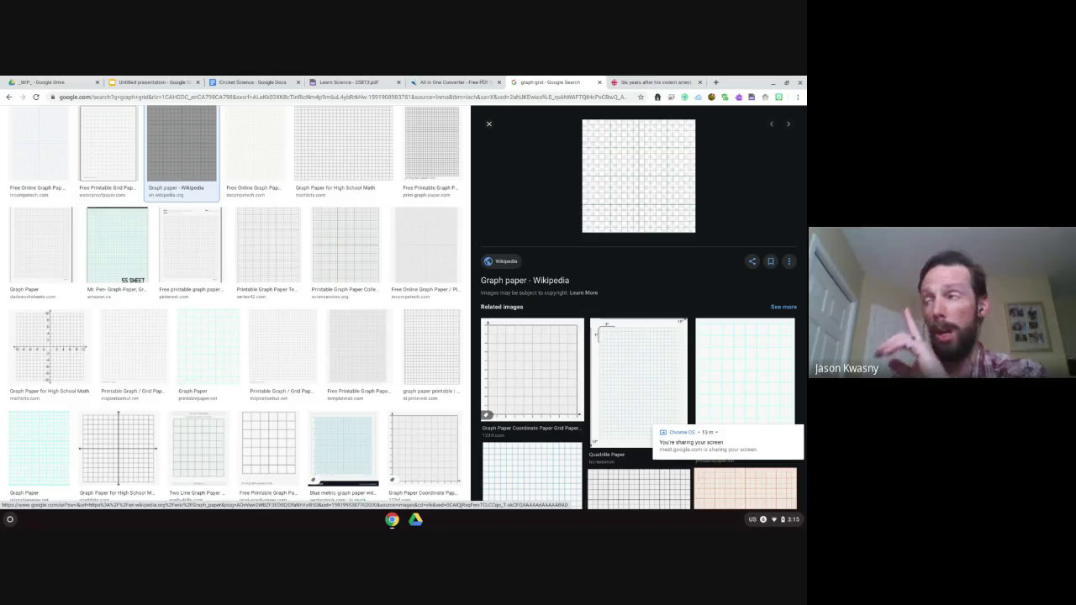
- Insert the graph paper image into the Cricket Science drawing by its copied URL
left_click(200, 83)
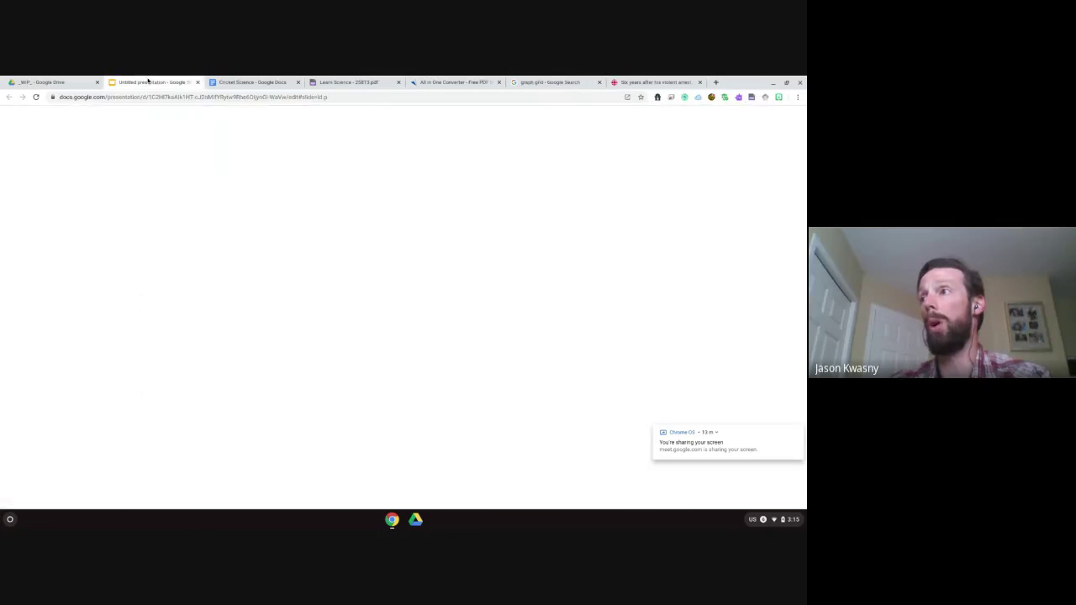
left_click(270, 81)
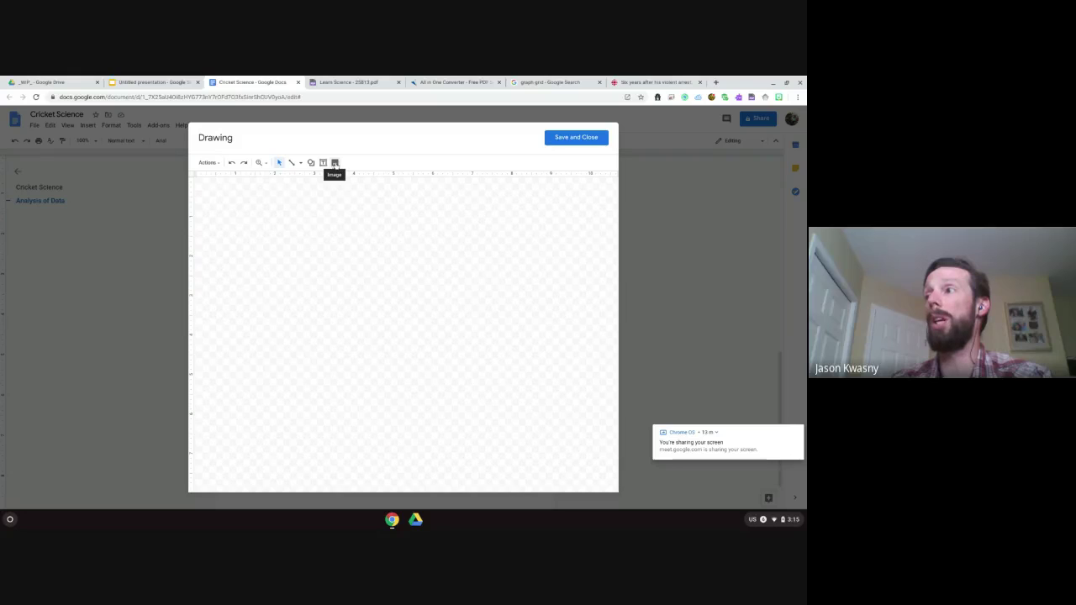
left_click(334, 163)
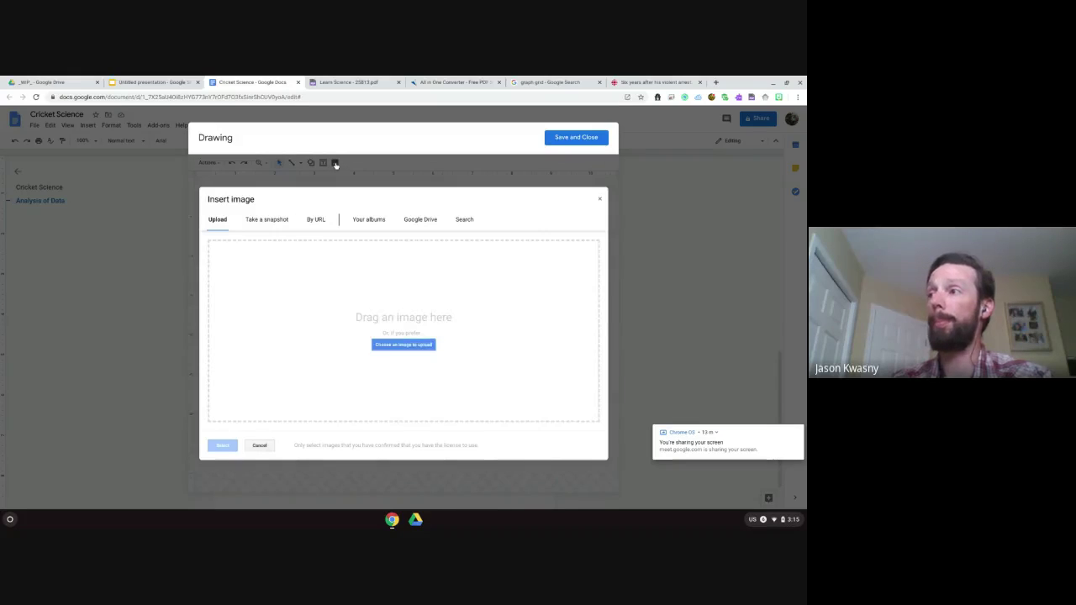
left_click(316, 220)
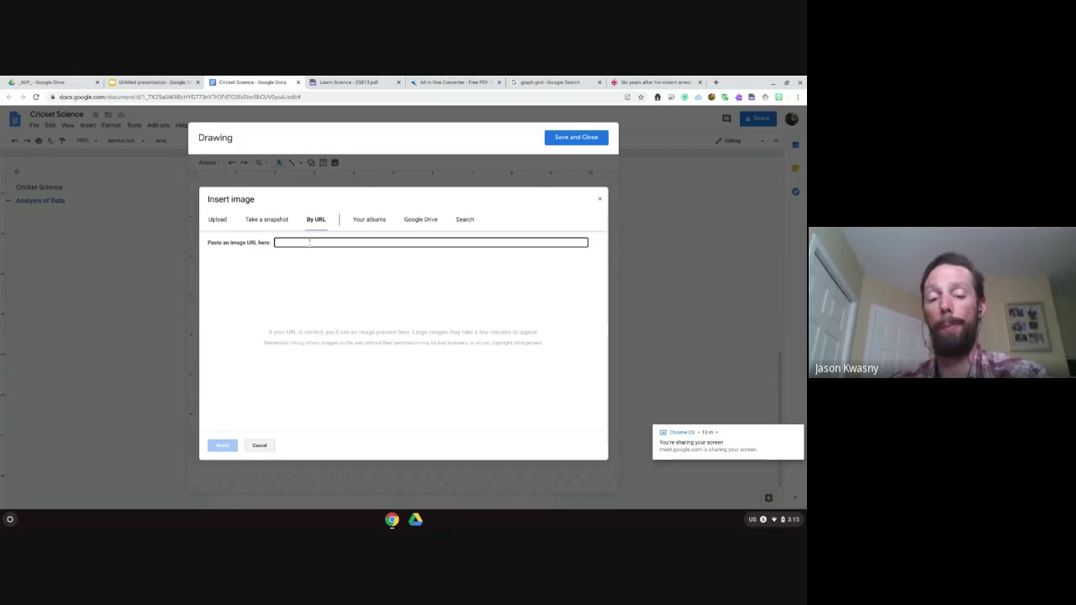
key("ctrl+v")
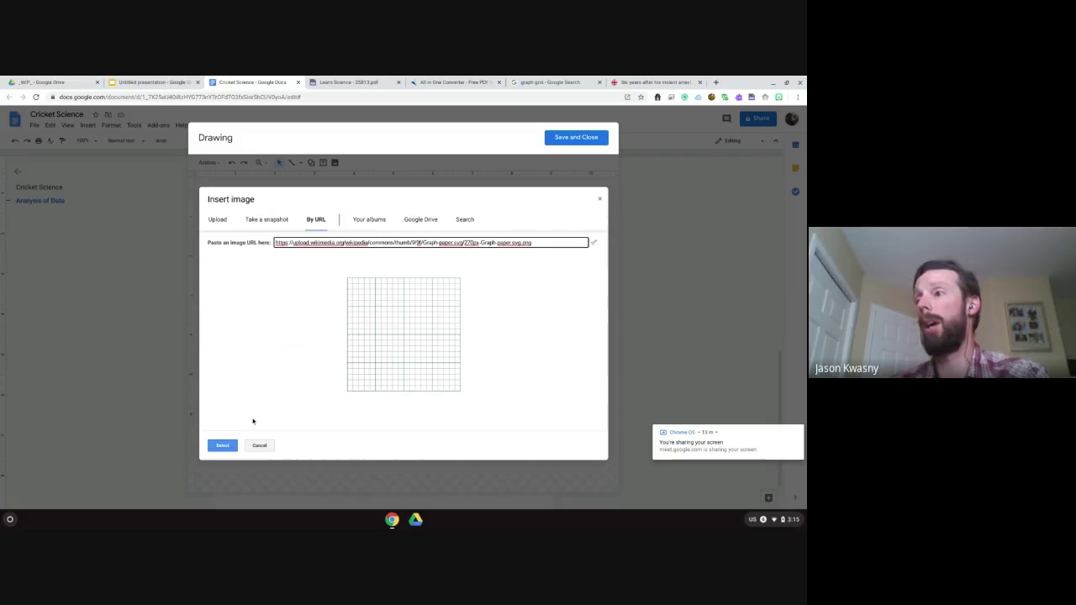
left_click(222, 445)
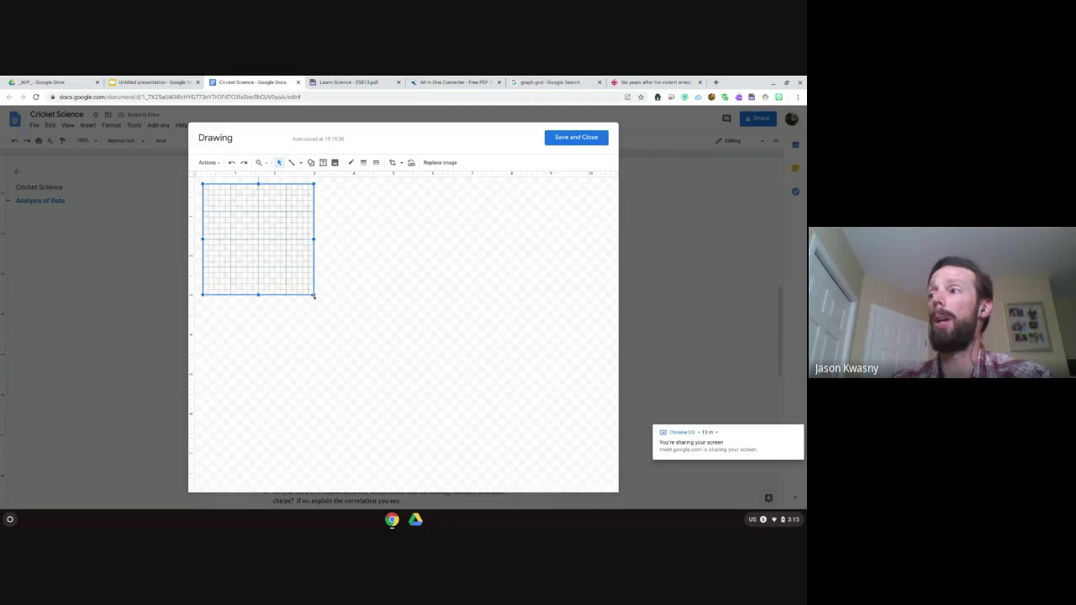
- Enlarge the graph paper image to nearly the full canvas height and centre it horizontally on the canvas
left_click_drag(313, 294, 504, 483)
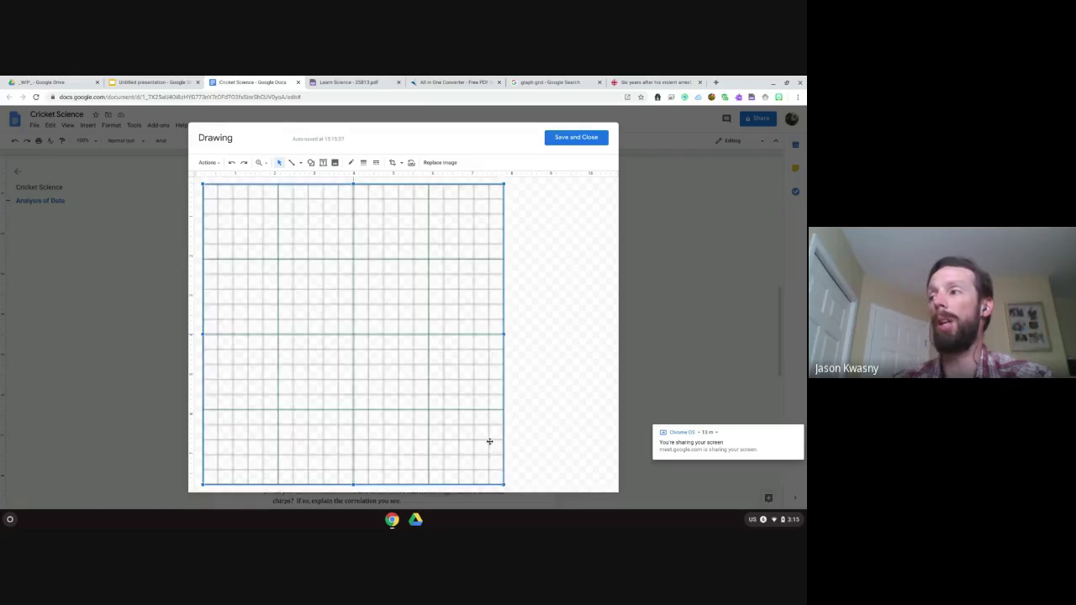
left_click_drag(355, 344, 407, 345)
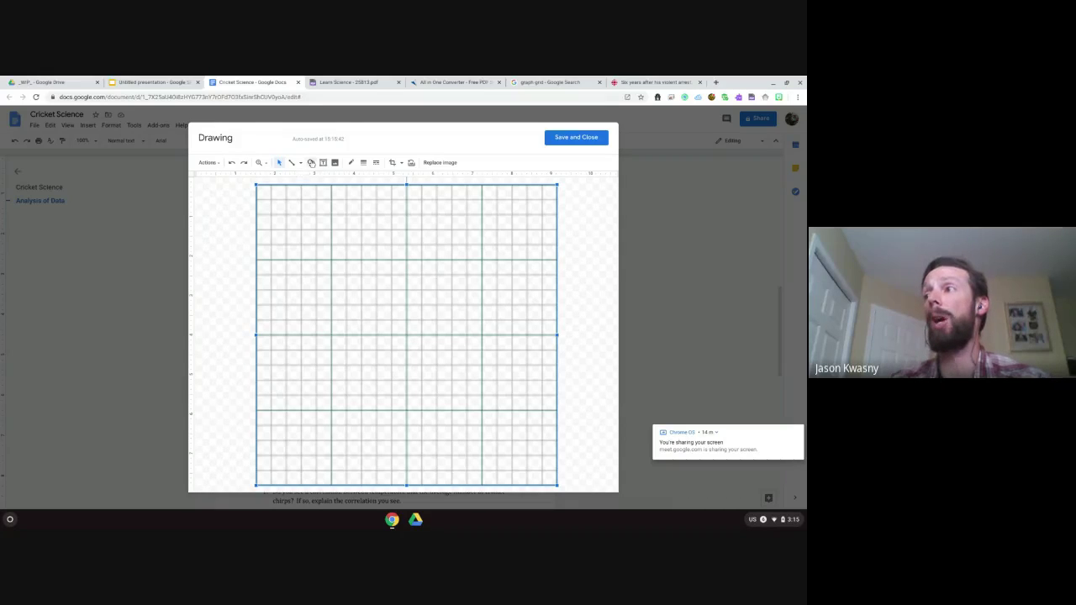
- Draw a rectangle covering nearly the whole drawing canvas and send it to the back behind the graph paper image
left_click(310, 162)
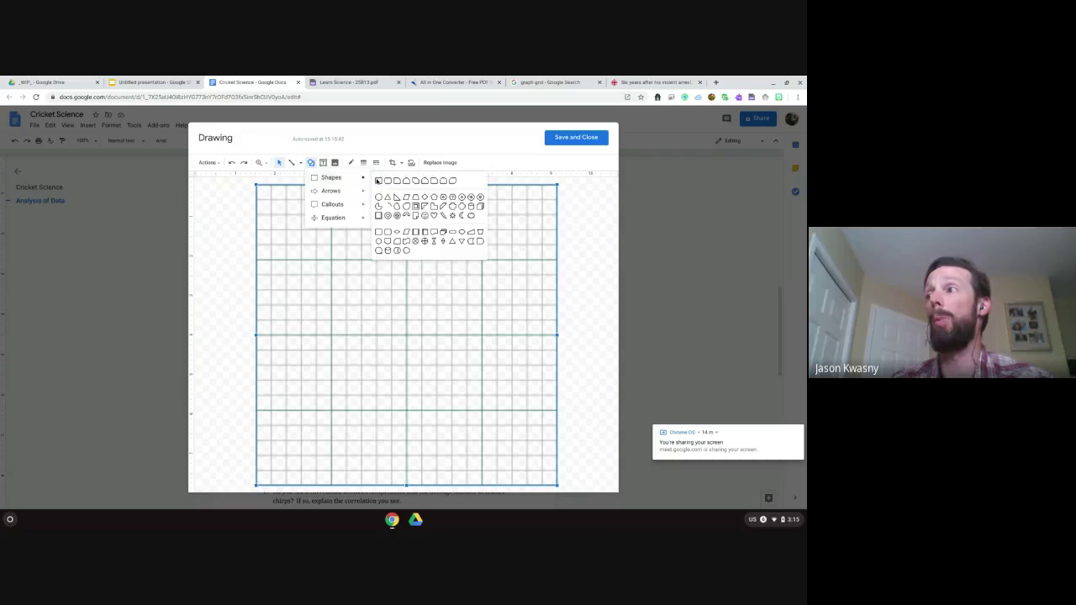
left_click(381, 180)
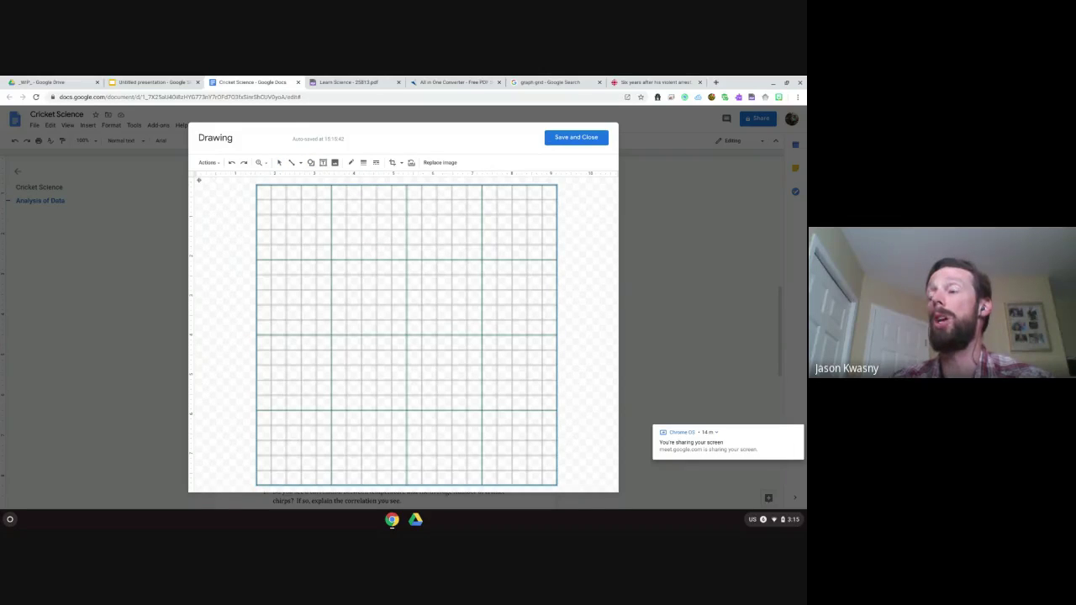
left_click_drag(199, 180, 612, 490)
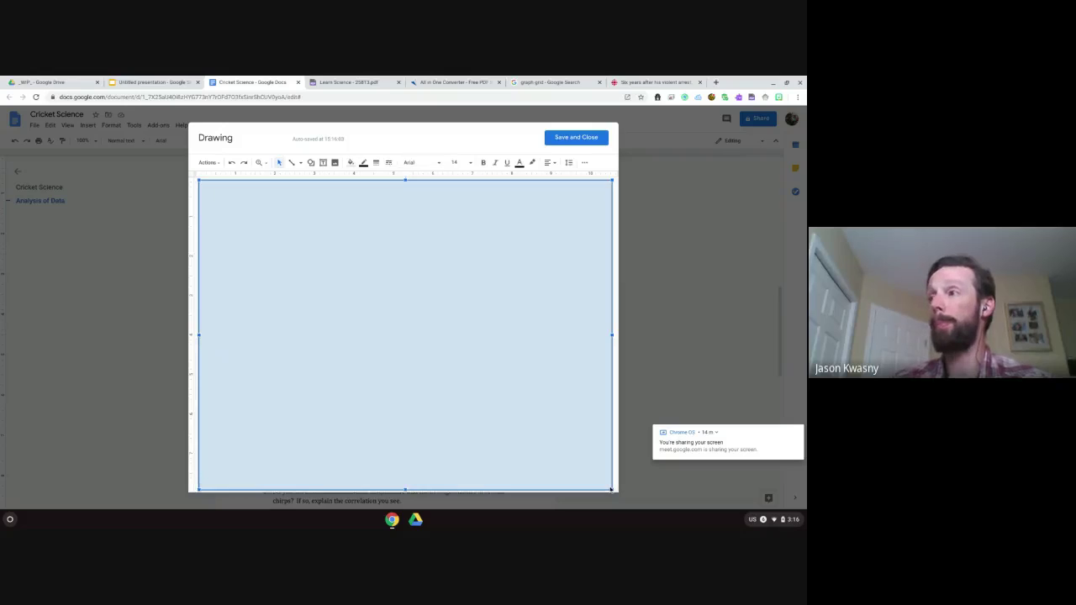
right_click(406, 243)
mouse_move(443, 361)
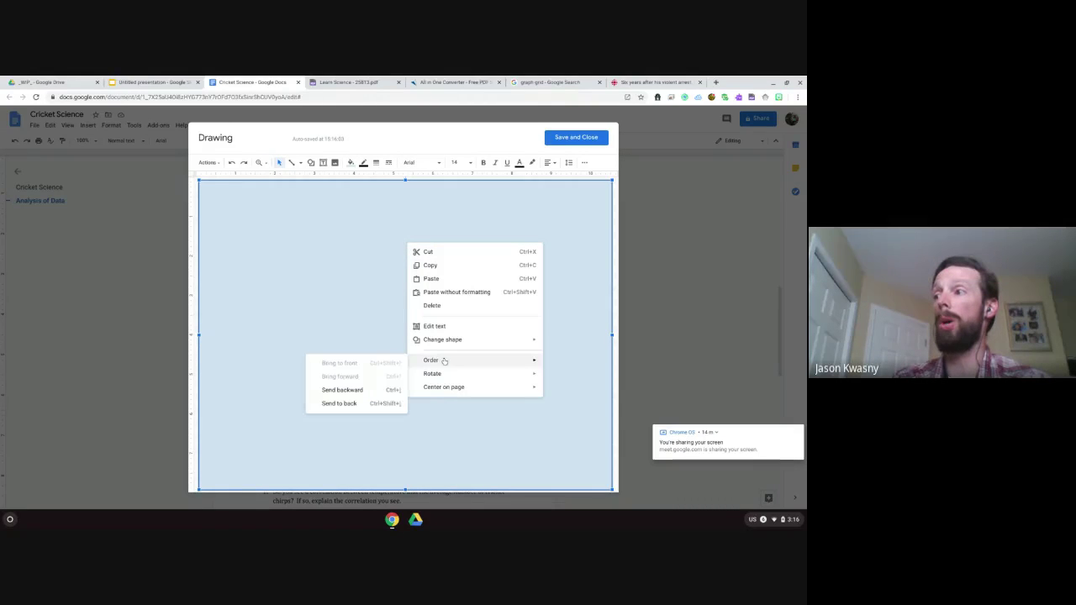
left_click(348, 404)
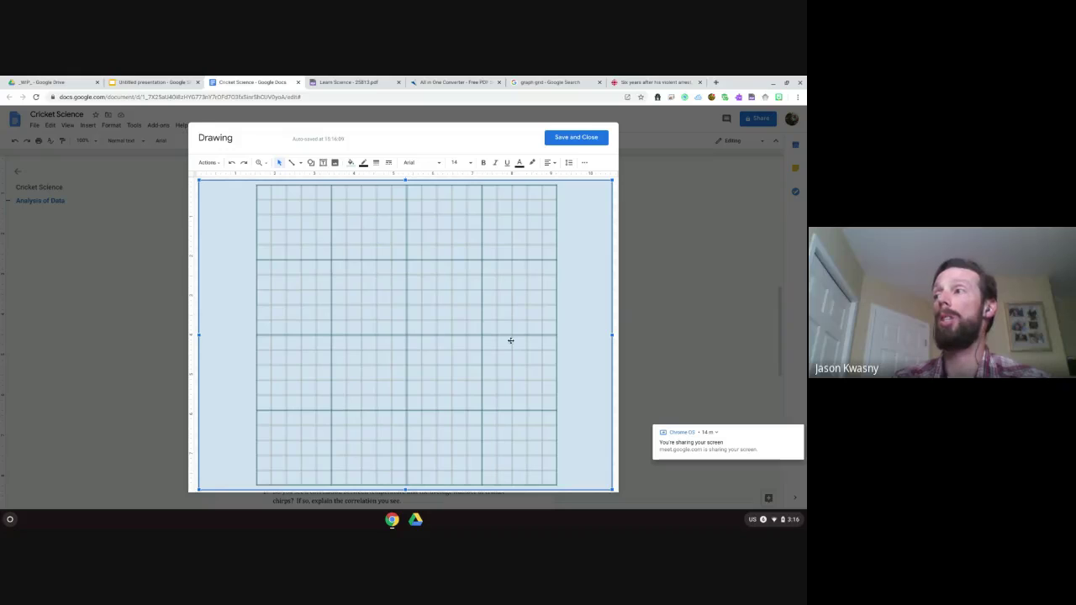
- Fill the background rectangle with white and nudge the graph paper image slightly to the left
left_click(351, 163)
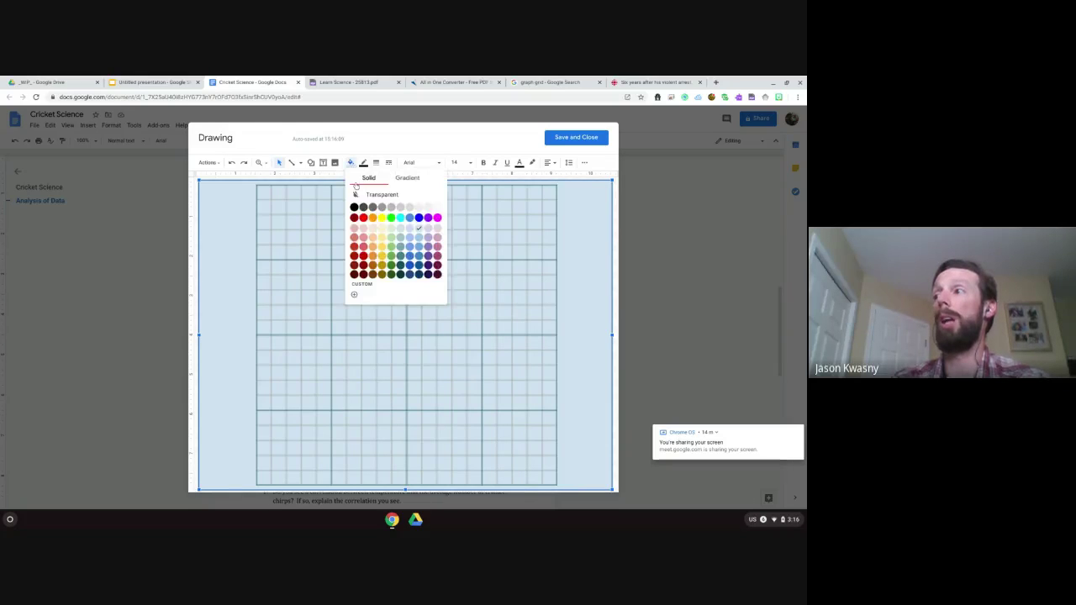
left_click(440, 210)
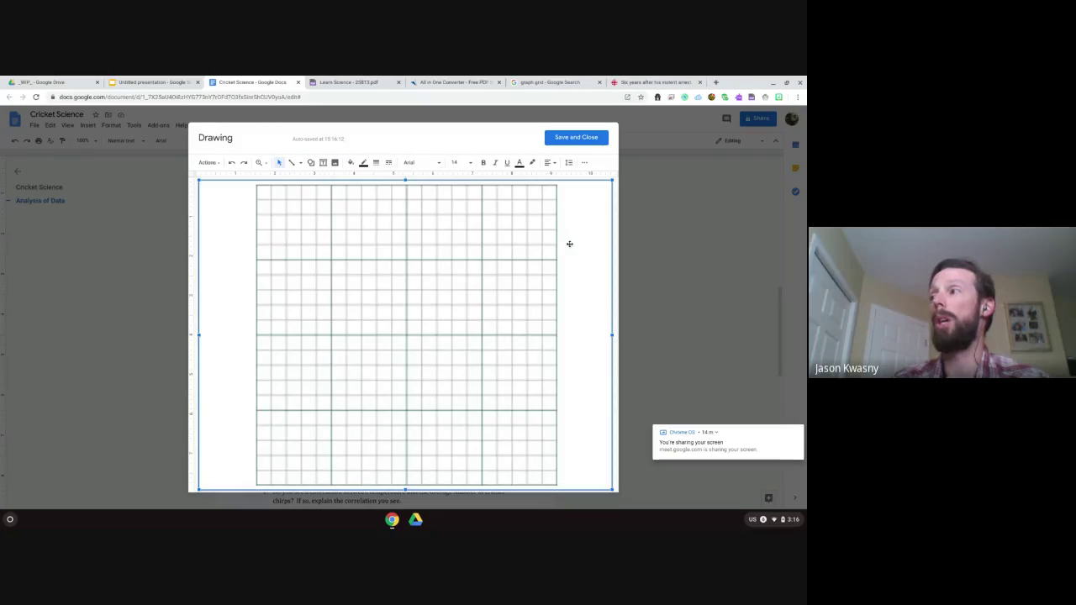
left_click(480, 241)
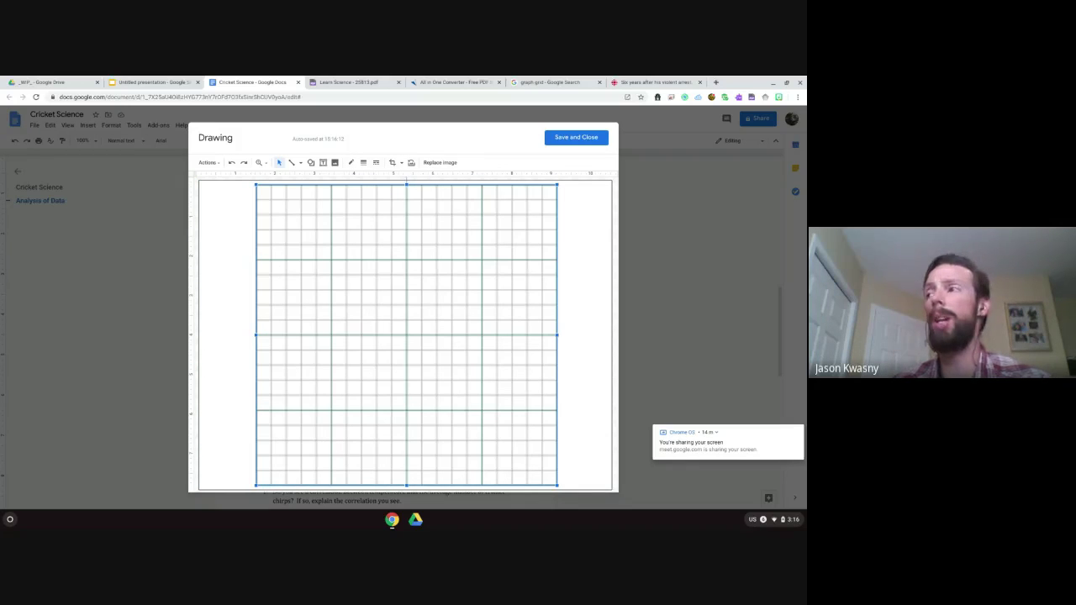
mouse_move(481, 240)
left_mouse_down()
mouse_move(451, 244)
mouse_move(523, 255)
mouse_move(478, 244)
left_mouse_up()
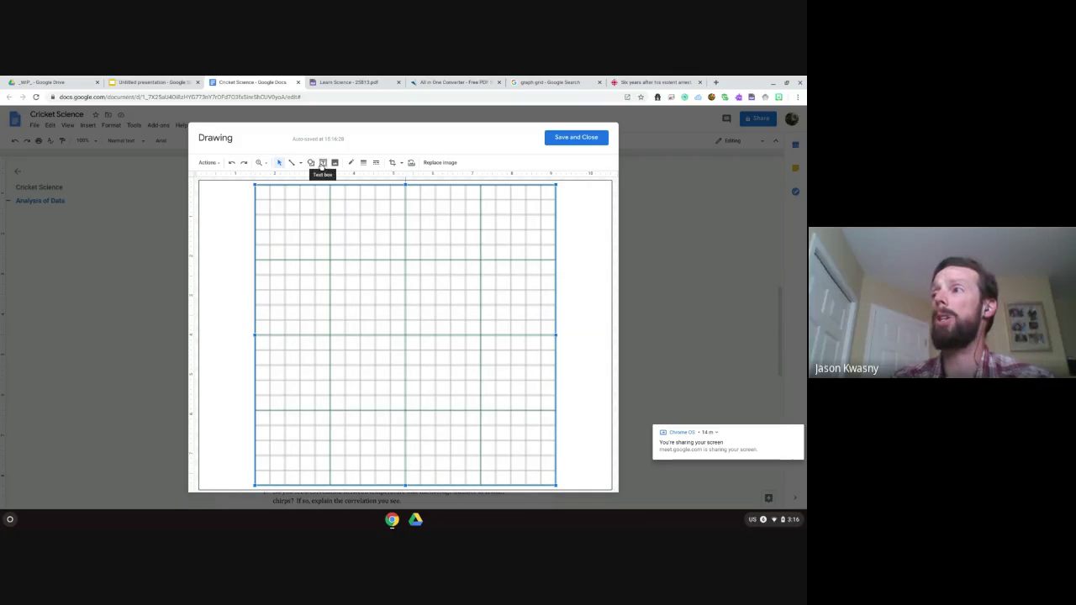
- Add a text box near the top of the drawing reading "Double click to edit this graph"
left_click(323, 162)
left_click_drag(213, 201, 457, 229)
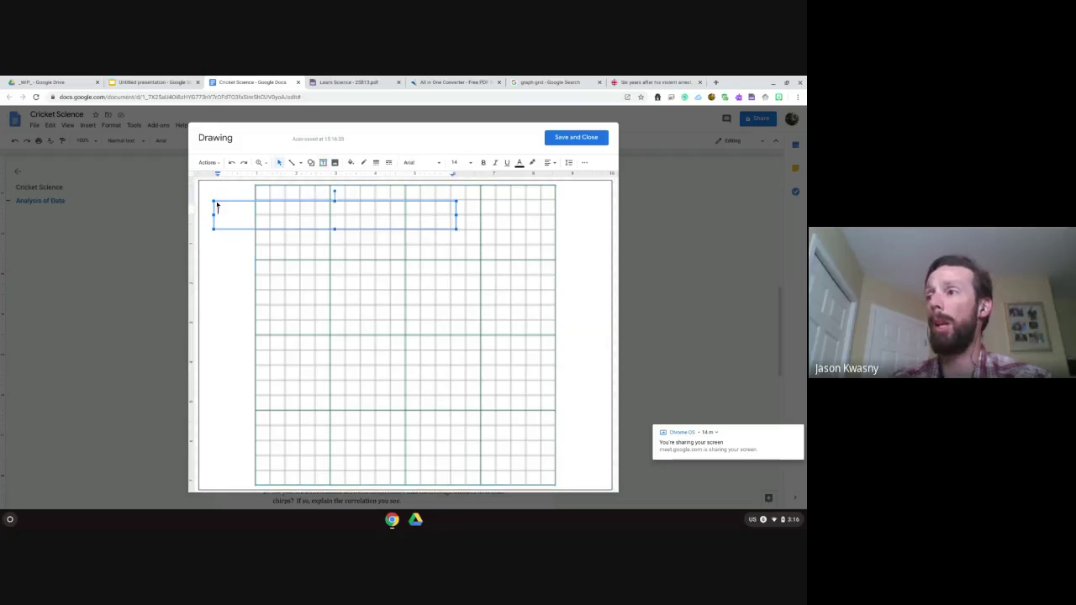
type("Double clic")
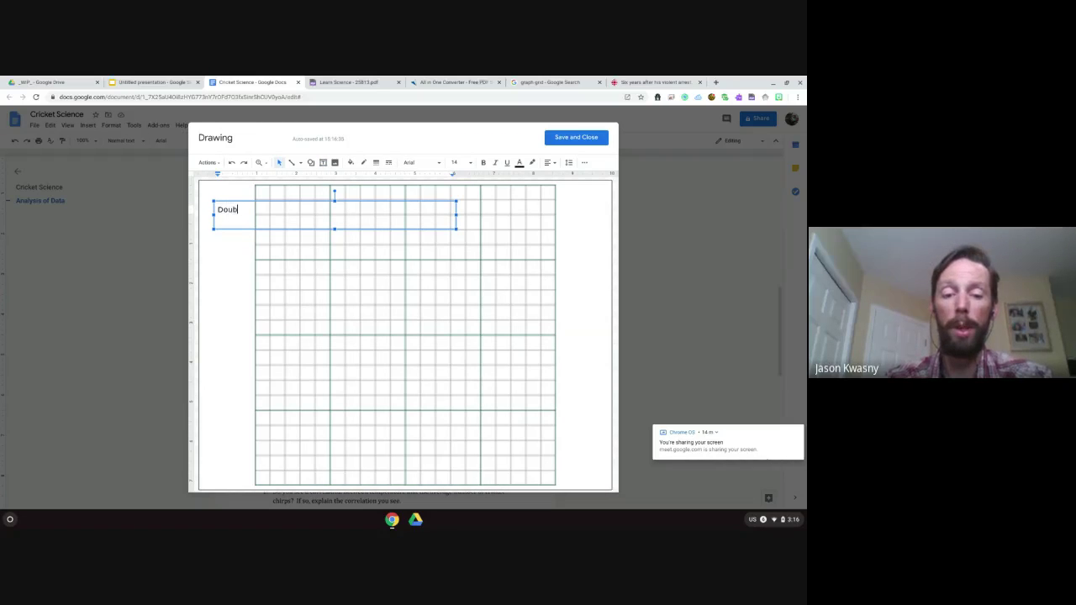
type("e")
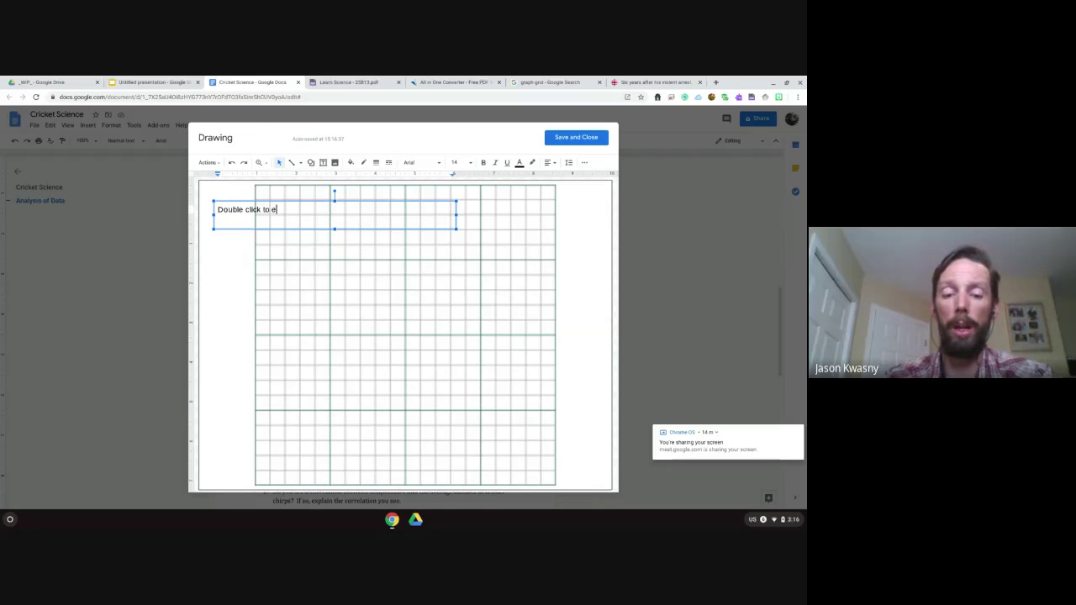
type("dit this graph")
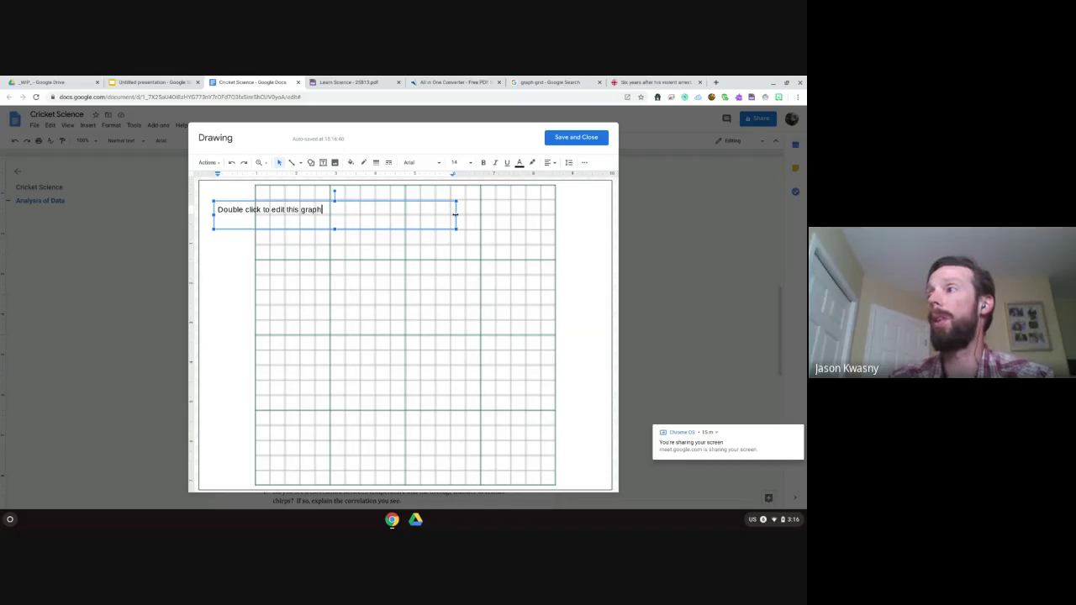
key("Escape")
- Reshape the instruction text box into a narrow column and place it in the upper-left margin beside the grid
left_click_drag(245, 226, 230, 275)
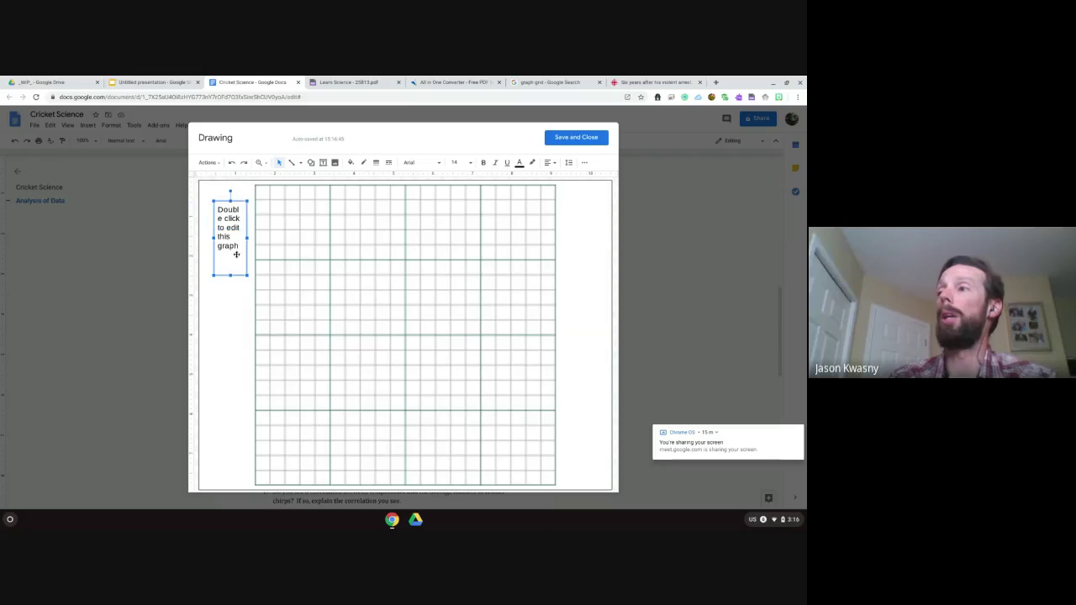
left_click_drag(247, 237, 255, 238)
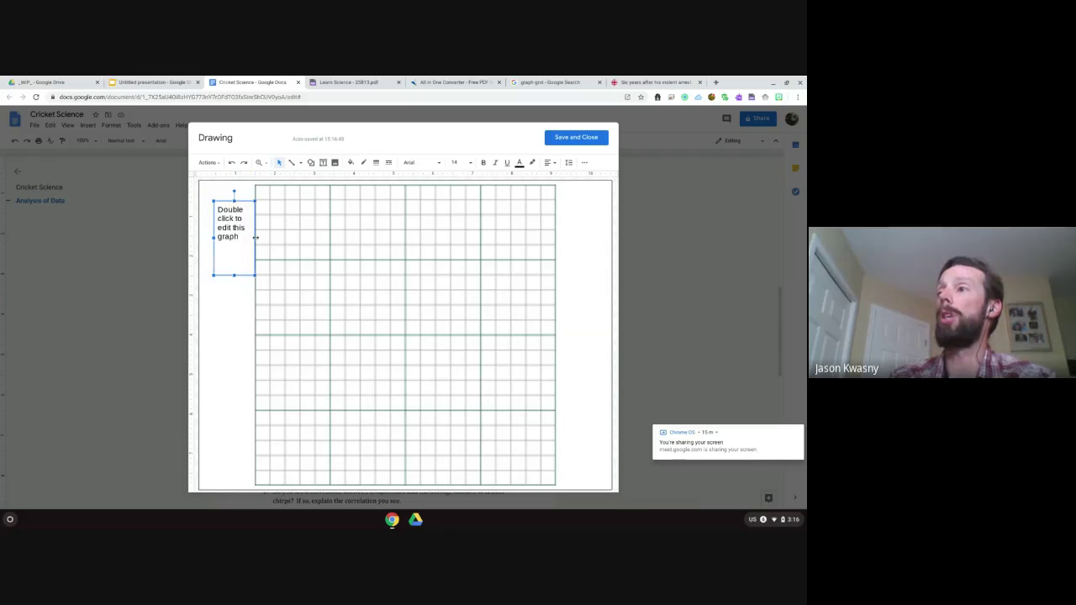
left_click_drag(225, 202, 209, 182)
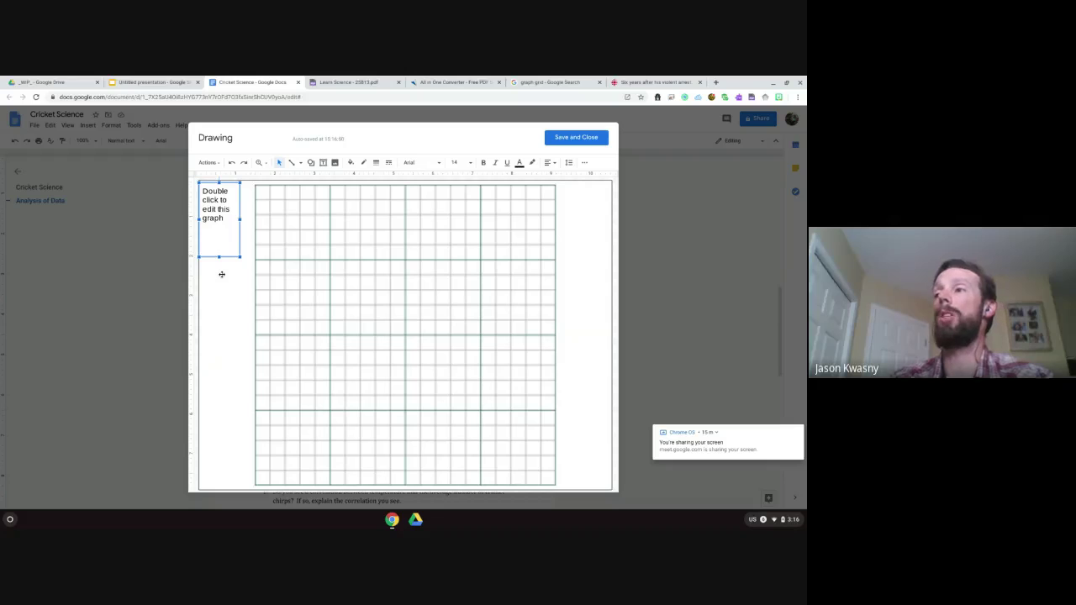
left_click(222, 273)
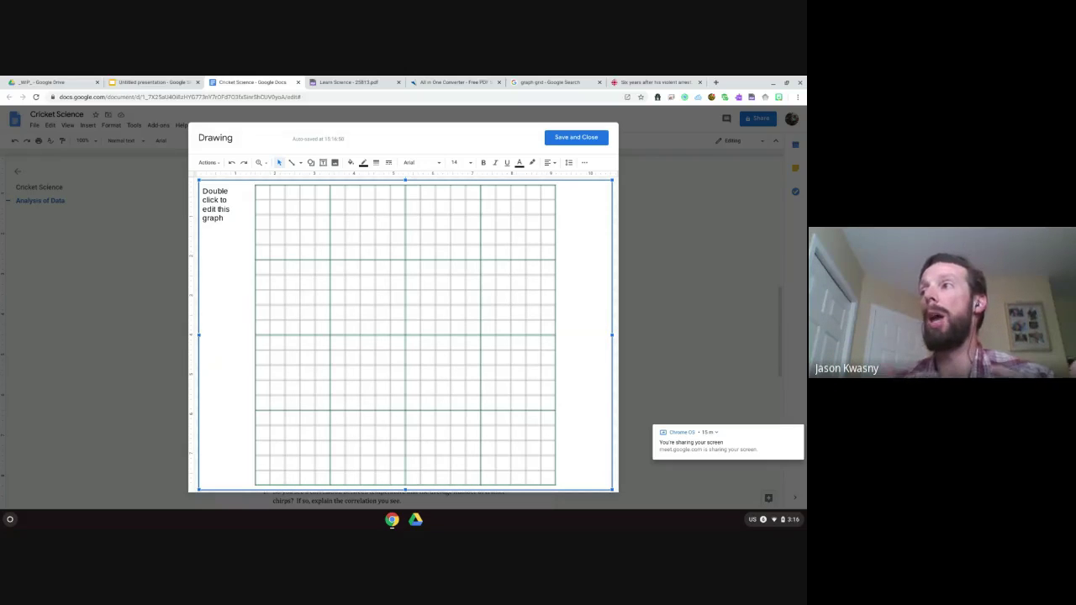
- Draw a small circle filled with black and place it in the margin beside the grid, below the instruction text
left_click(310, 163)
mouse_move(323, 177)
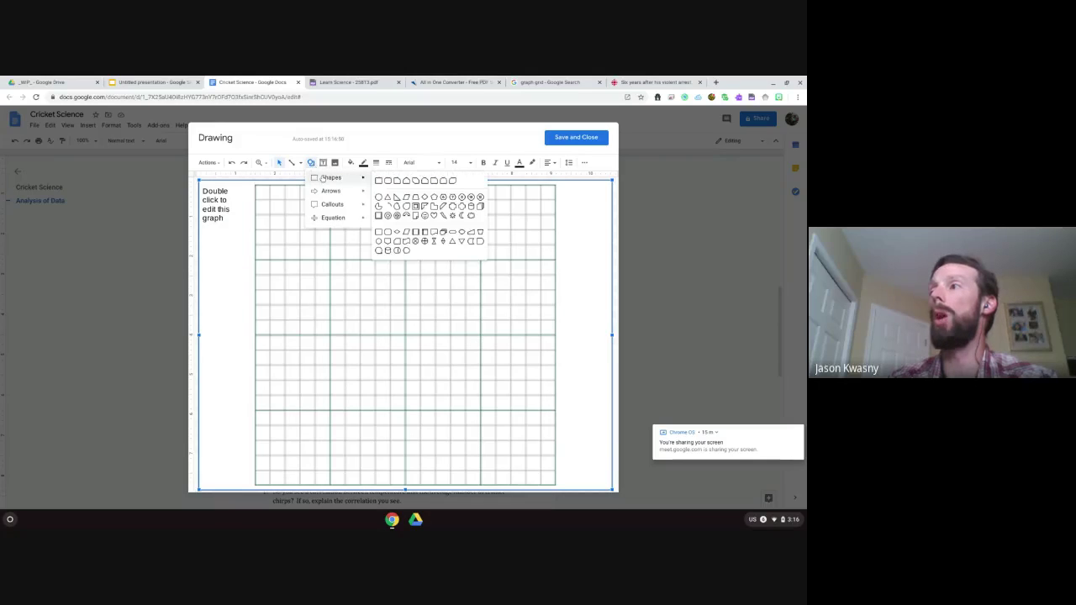
left_click(387, 205)
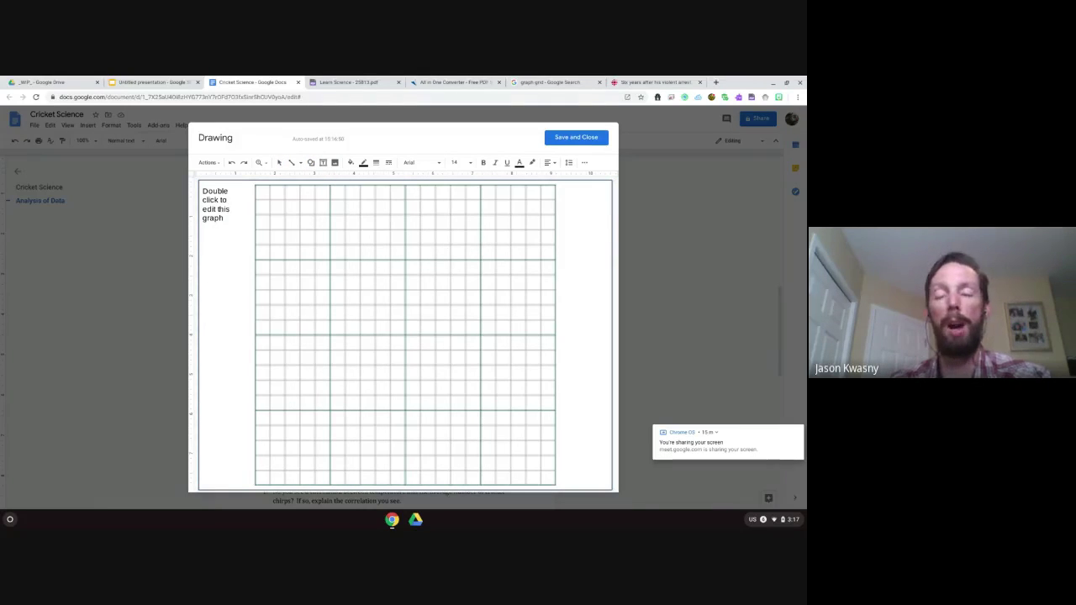
mouse_move(217, 274)
left_mouse_down()
mouse_move(283, 339)
mouse_move(296, 310)
mouse_move(235, 304)
mouse_move(291, 359)
mouse_move(220, 278)
left_mouse_up()
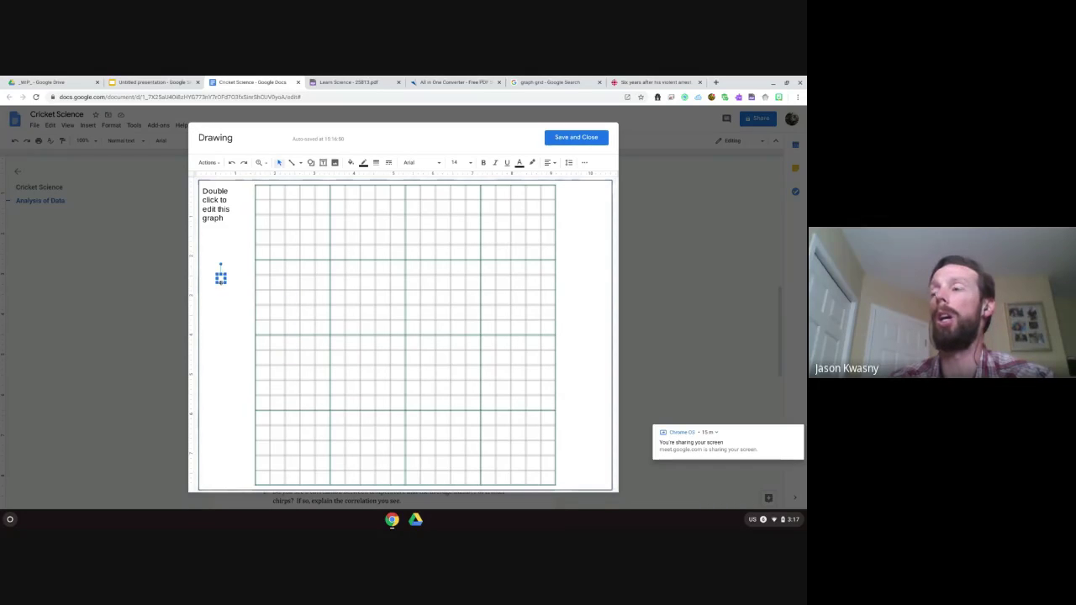
left_click(350, 163)
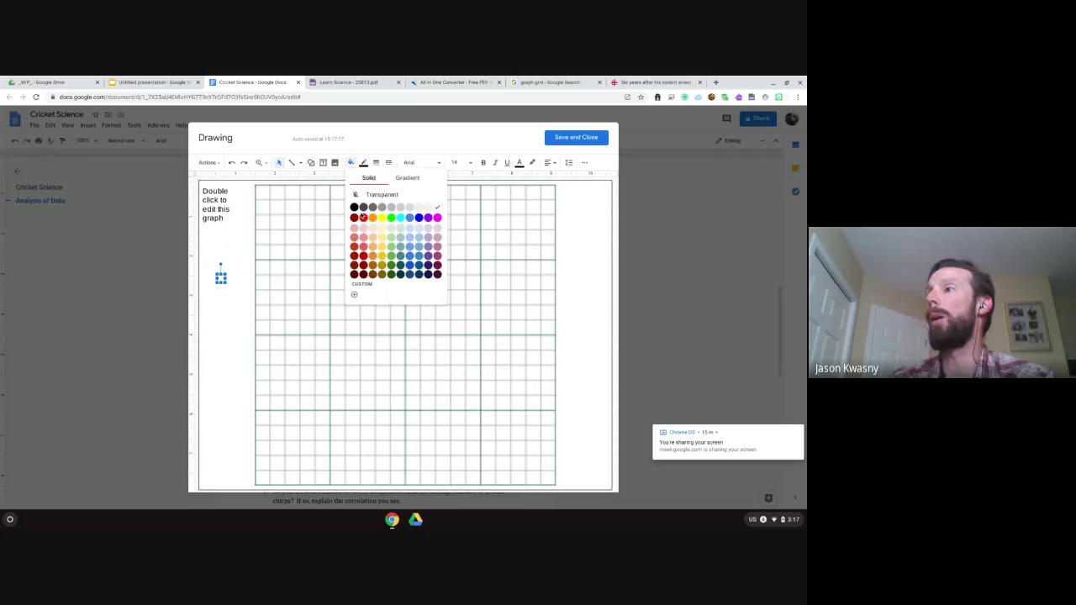
left_click(362, 217)
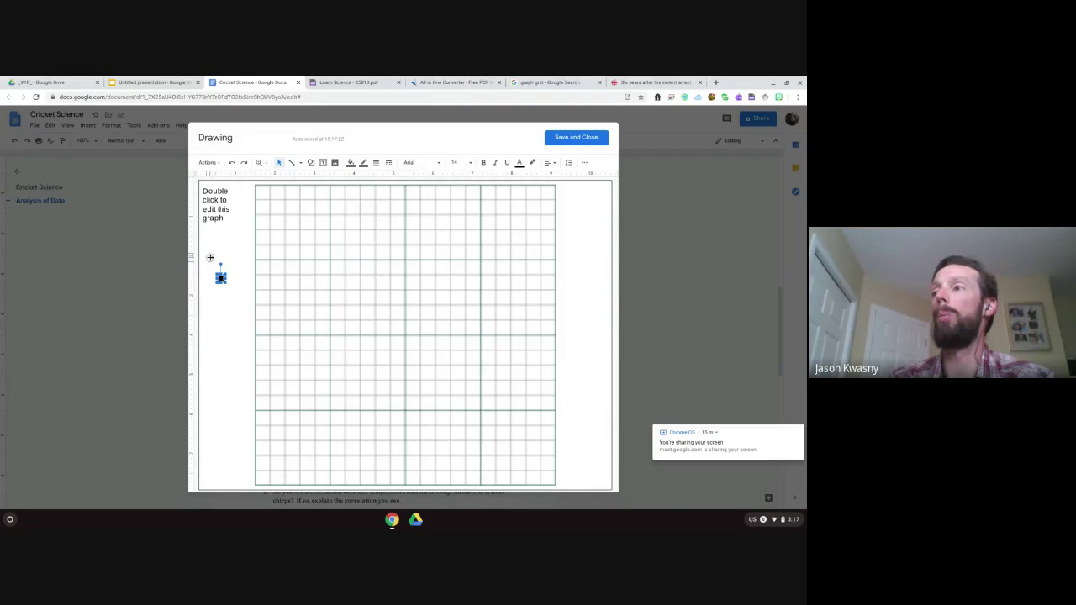
left_click_drag(220, 276, 206, 260)
left_click(232, 300)
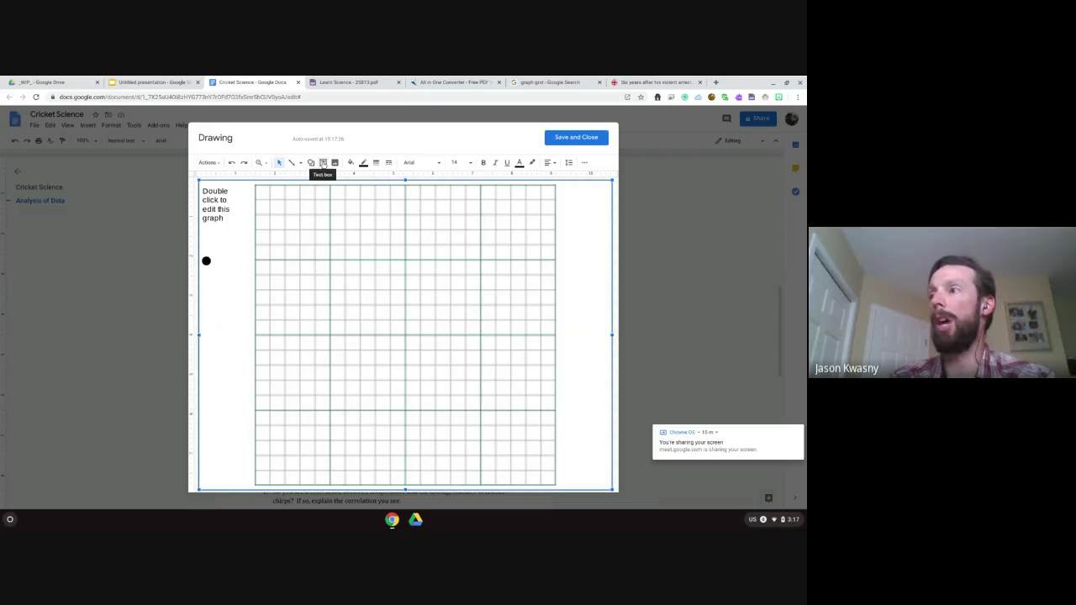
- Add a text box reading "Copy and paste this dot for your points" and shape it into a narrow column beside the black dot
left_click(322, 162)
left_click_drag(206, 285, 450, 312)
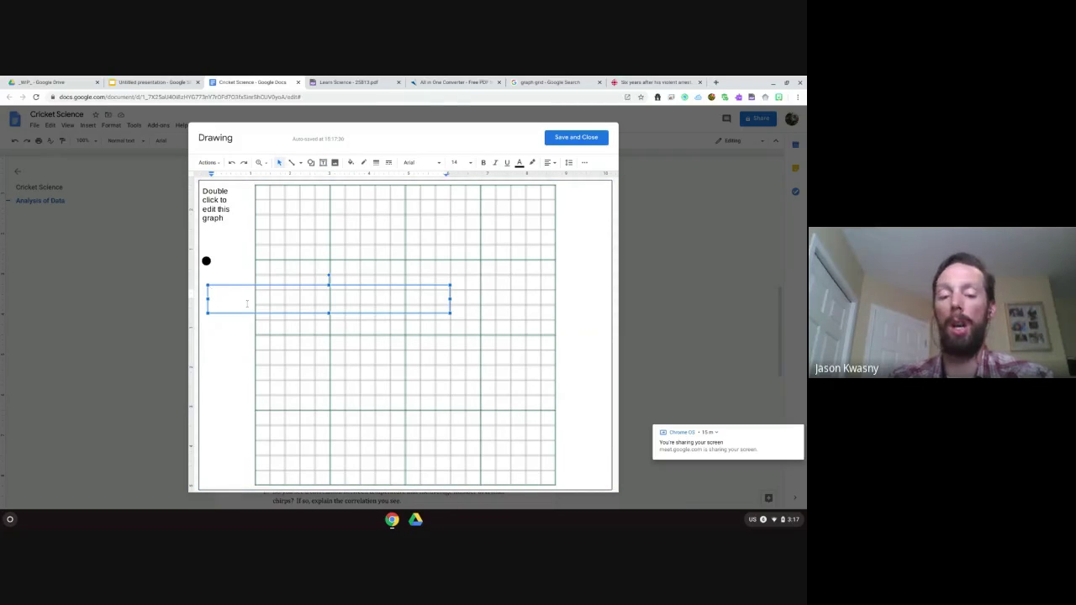
type("Copy and pa")
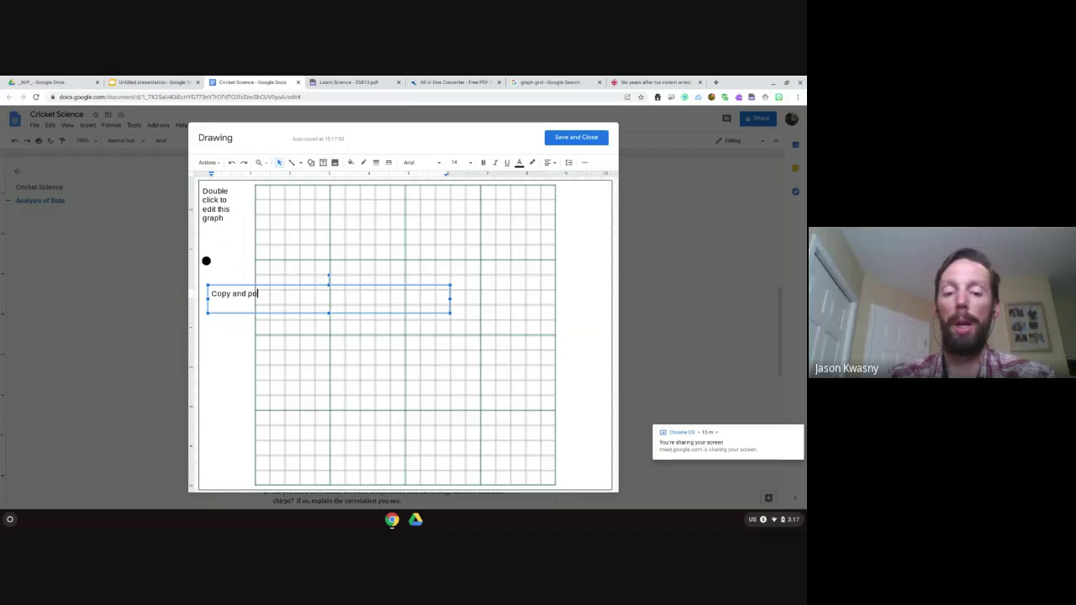
type("ste this ")
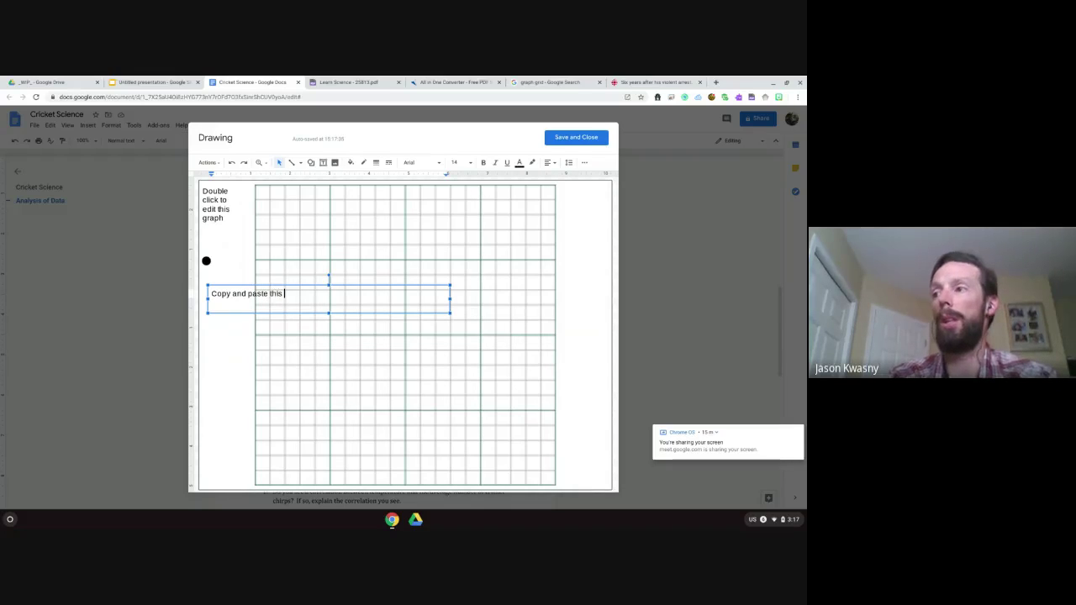
type("dot f")
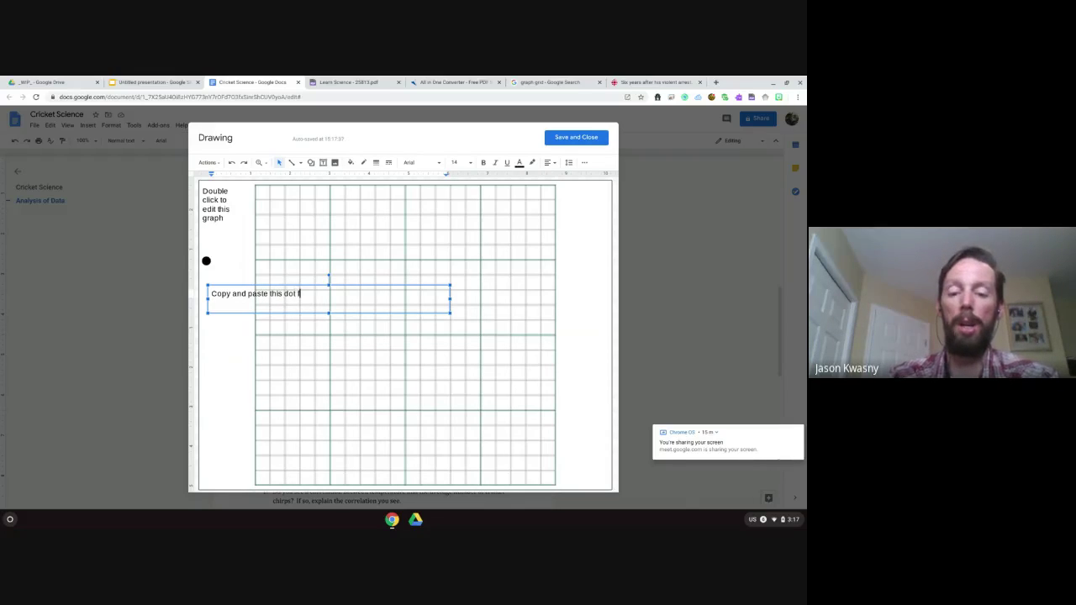
type("or your points")
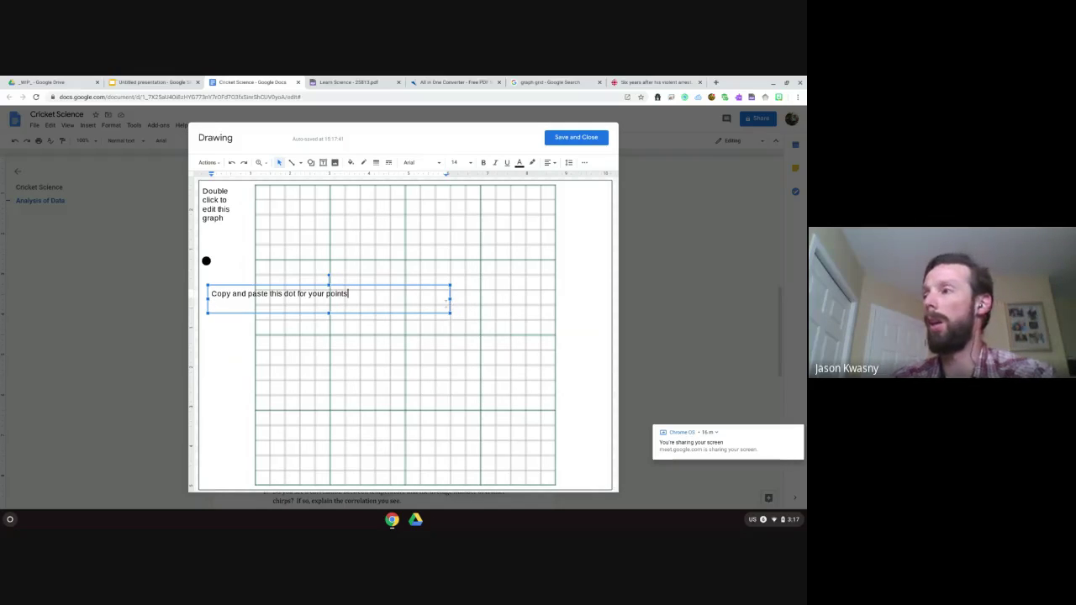
left_click_drag(449, 300, 245, 308)
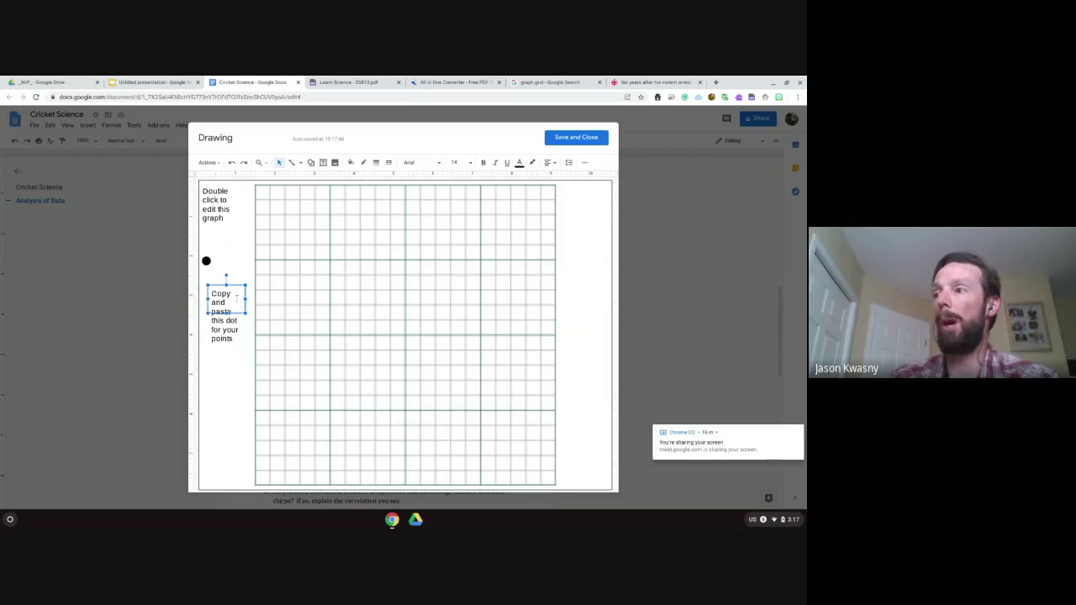
left_click_drag(237, 276, 244, 248)
left_click(220, 354)
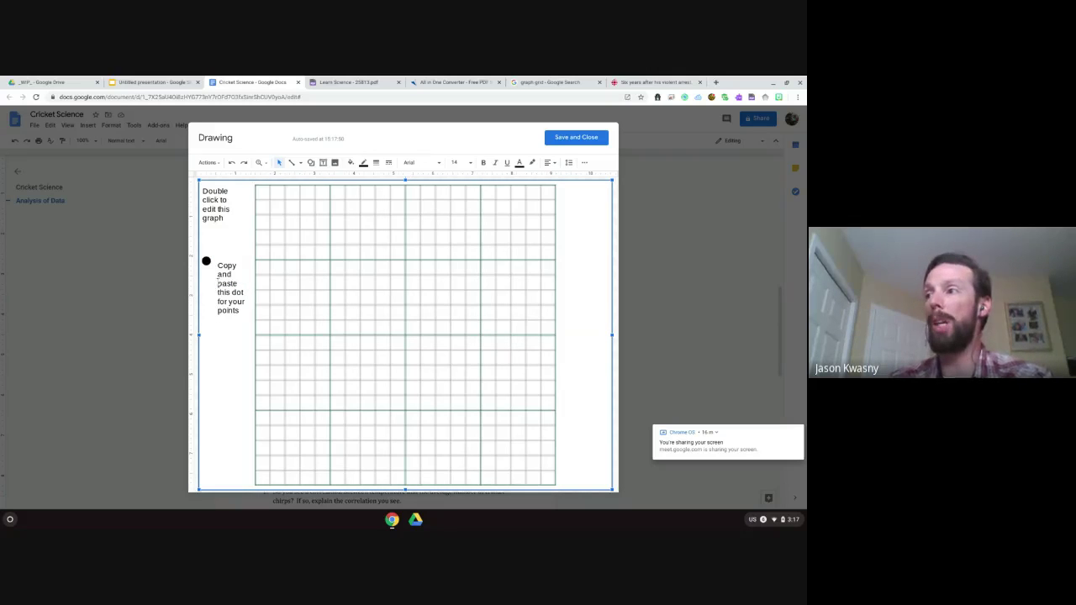
- Move the black dot down slightly to line up with the start of its instruction, and save and close the drawing
left_click(206, 261)
left_click_drag(206, 262, 207, 271)
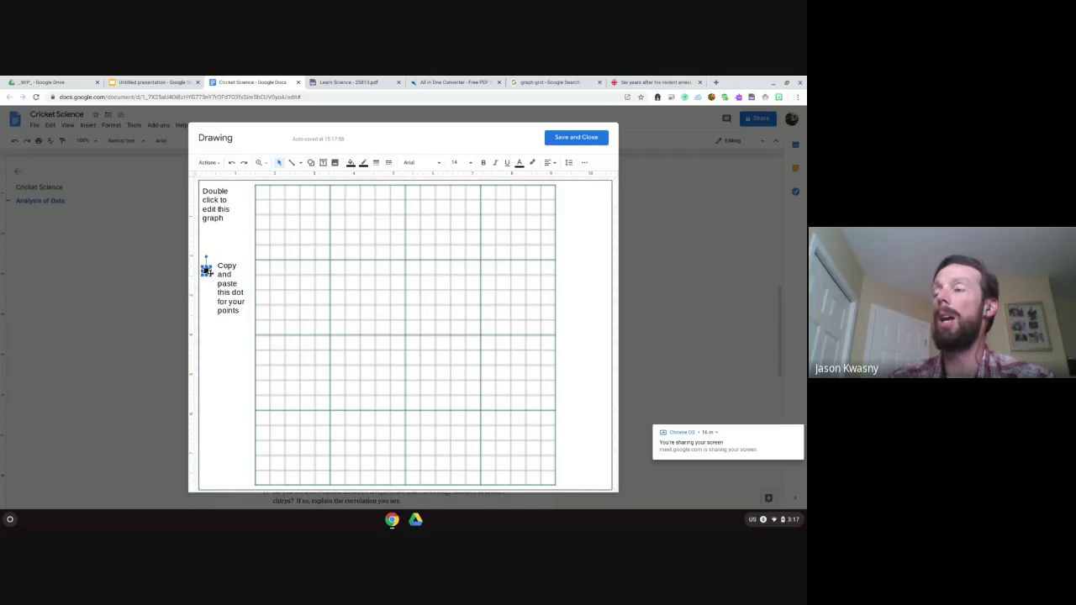
left_click(222, 338)
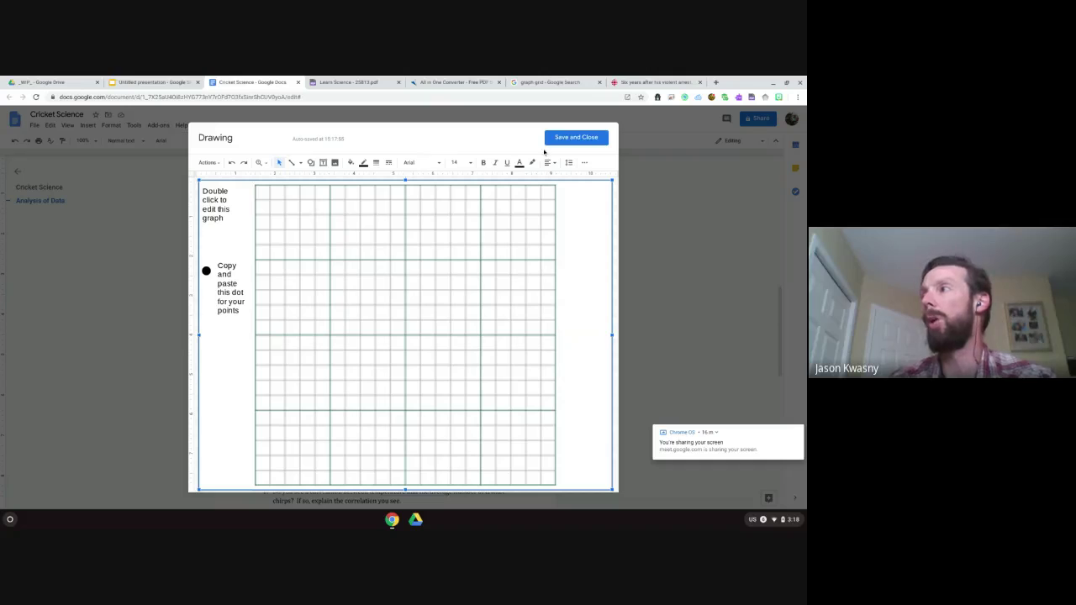
left_click(575, 137)
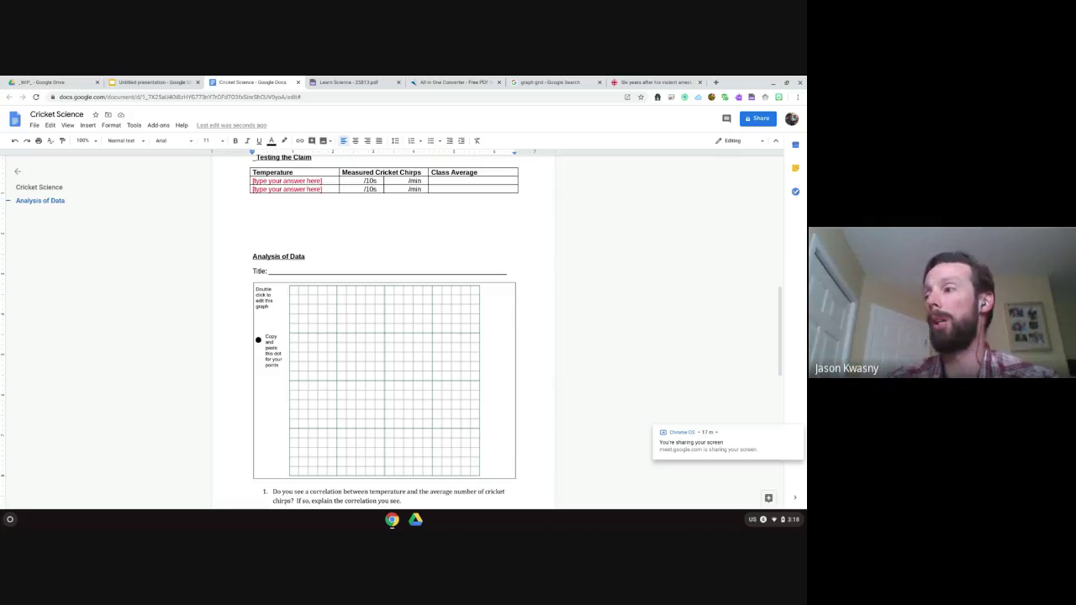
- Insert a page break before the numbered correlation question below the graph
scroll(366, 317, "down", 5)
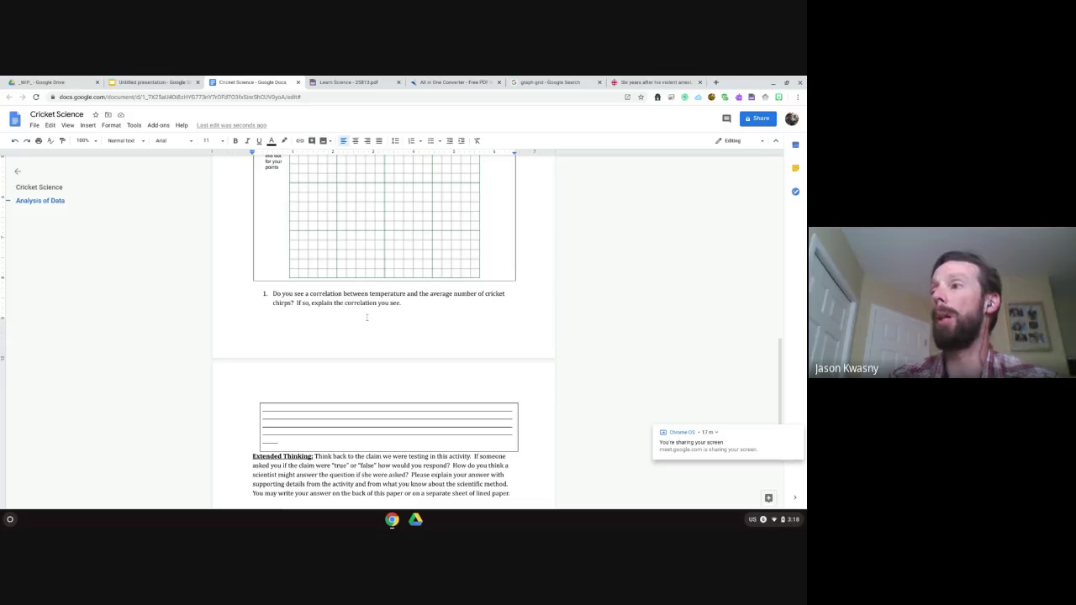
left_click(260, 294)
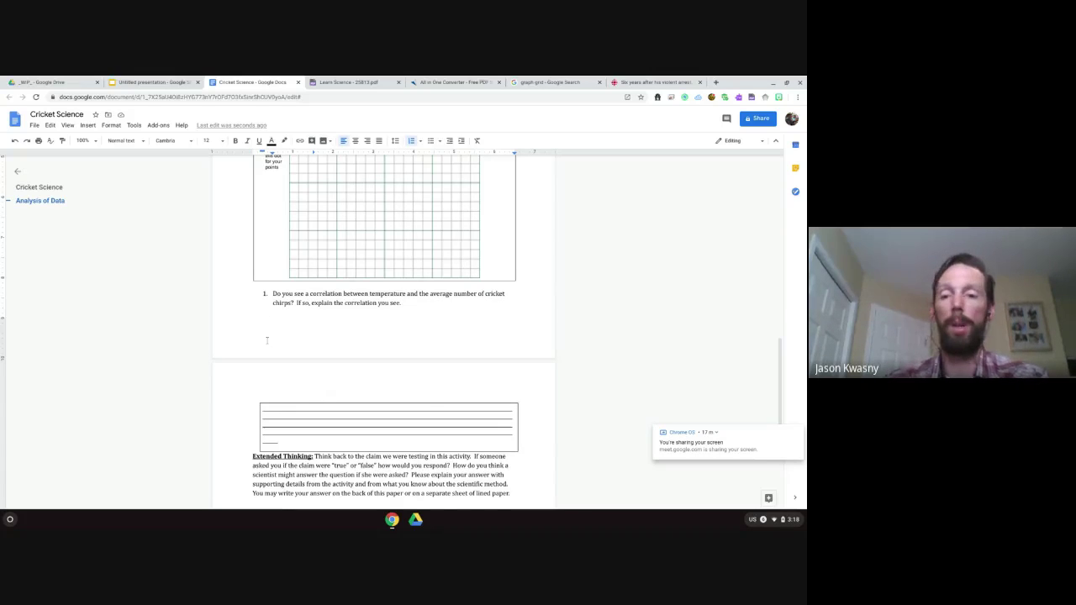
key("ctrl+Return")
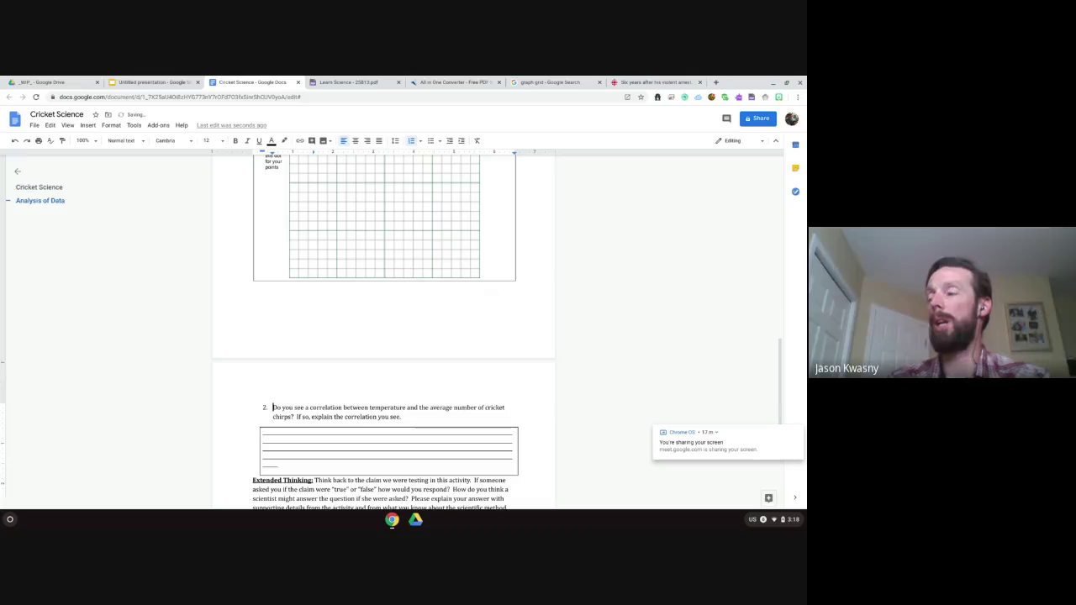
scroll(383, 336, "down", 3)
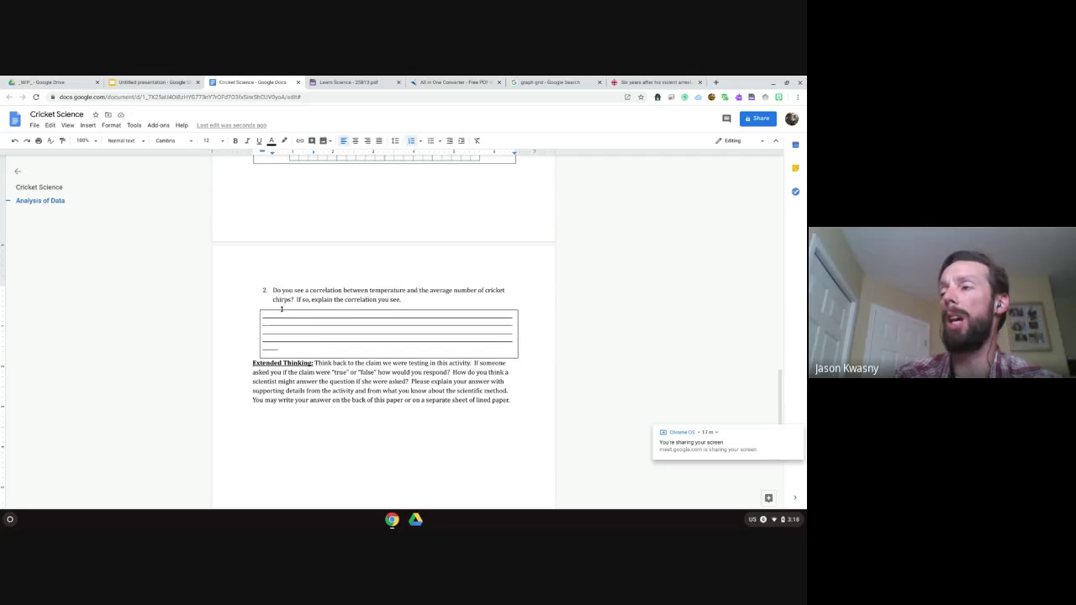
- Copy the correlation question's text, then delete the question and the lined answer box beneath it, leaving a blank line
left_click(281, 309)
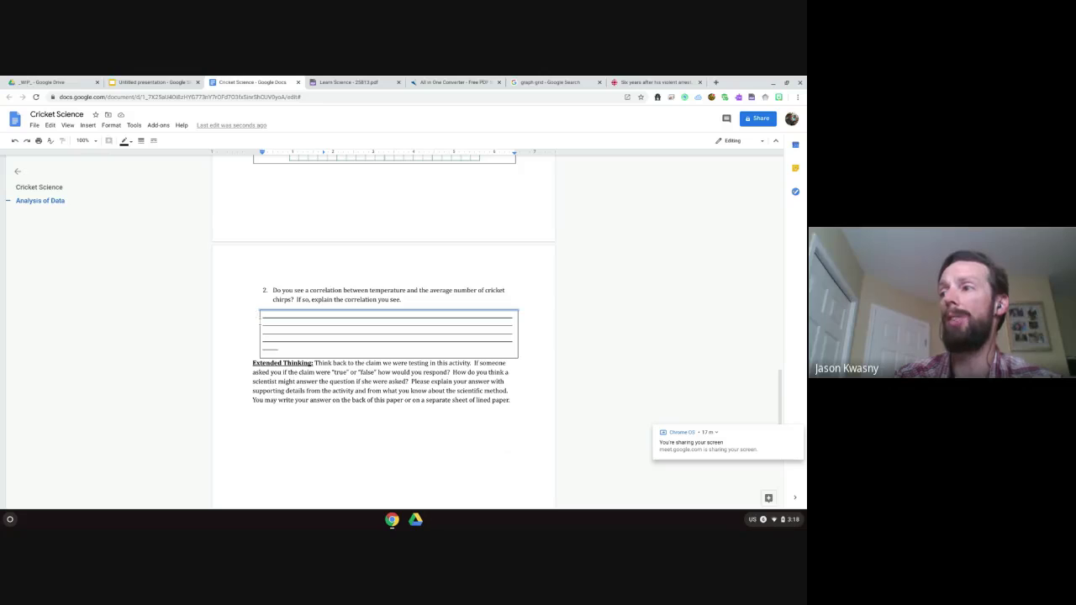
left_click(260, 321)
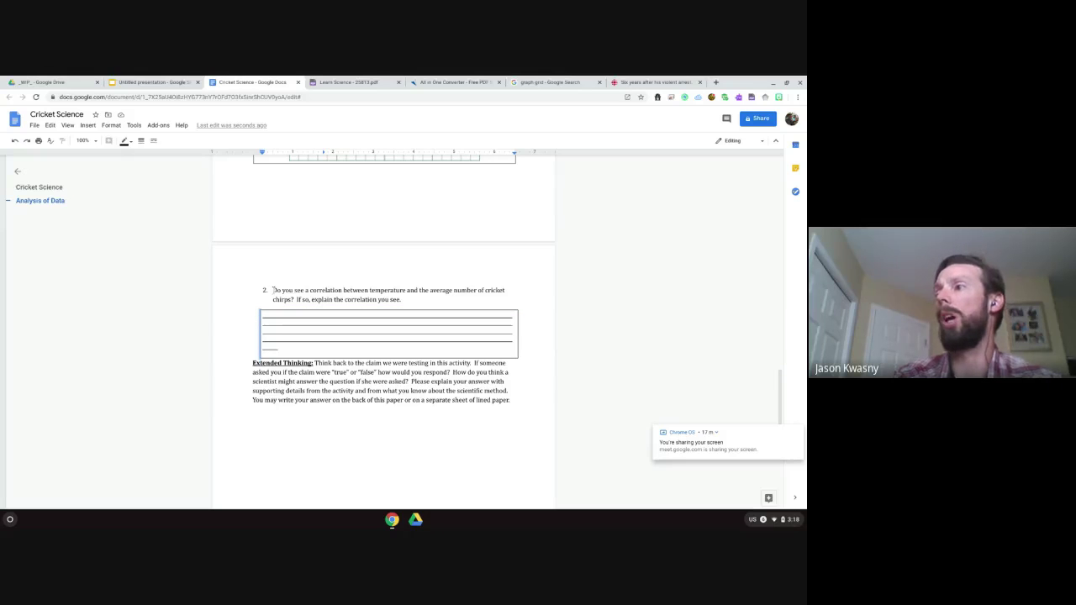
left_click_drag(273, 290, 403, 300)
key("ctrl+c")
key("BackSpace")
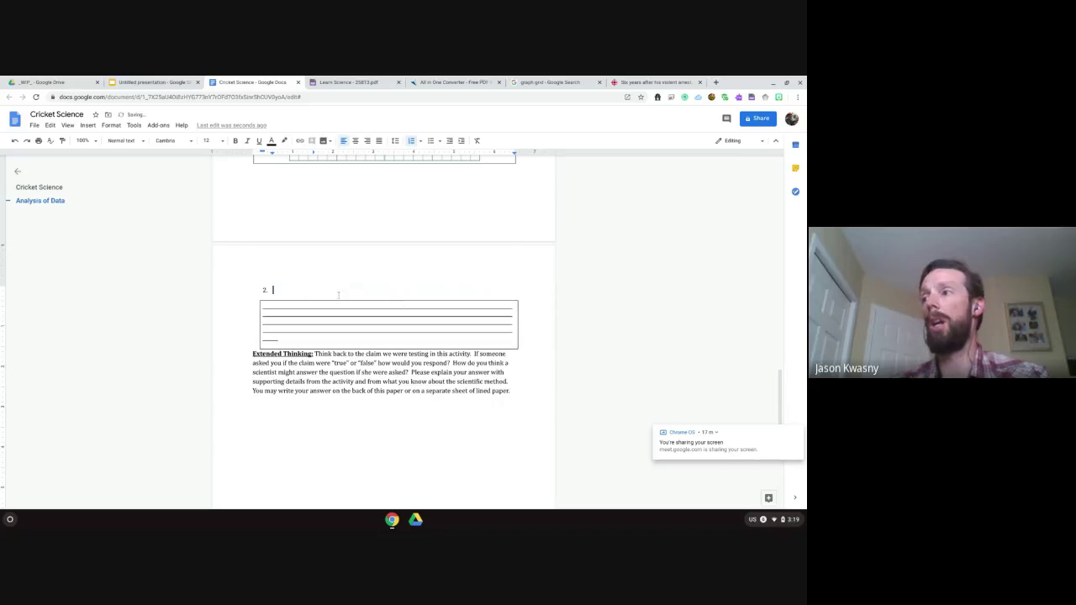
left_click(258, 289)
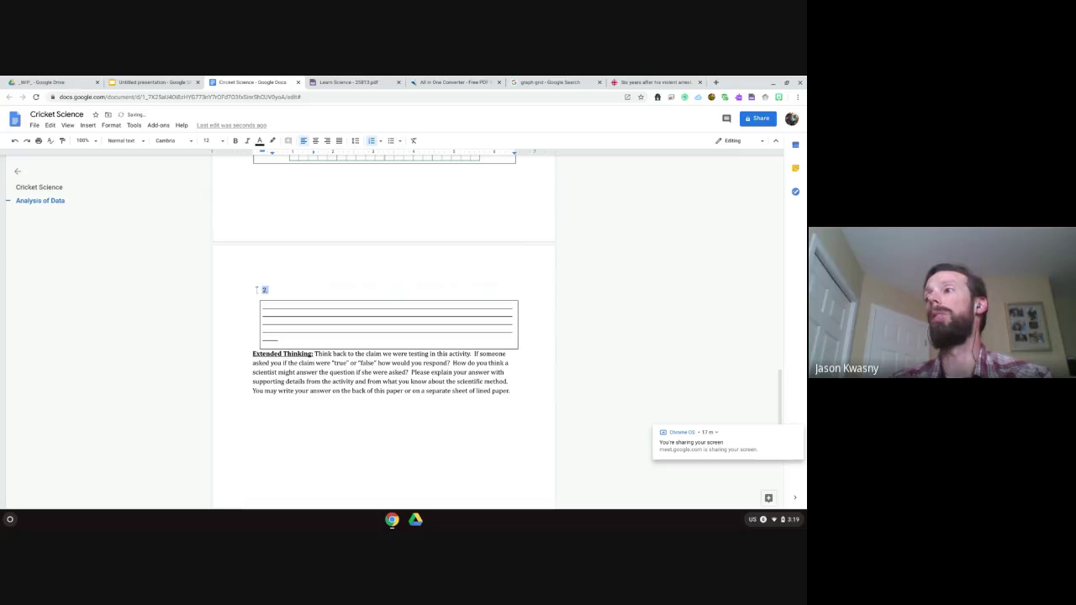
left_click_drag(269, 290, 322, 339)
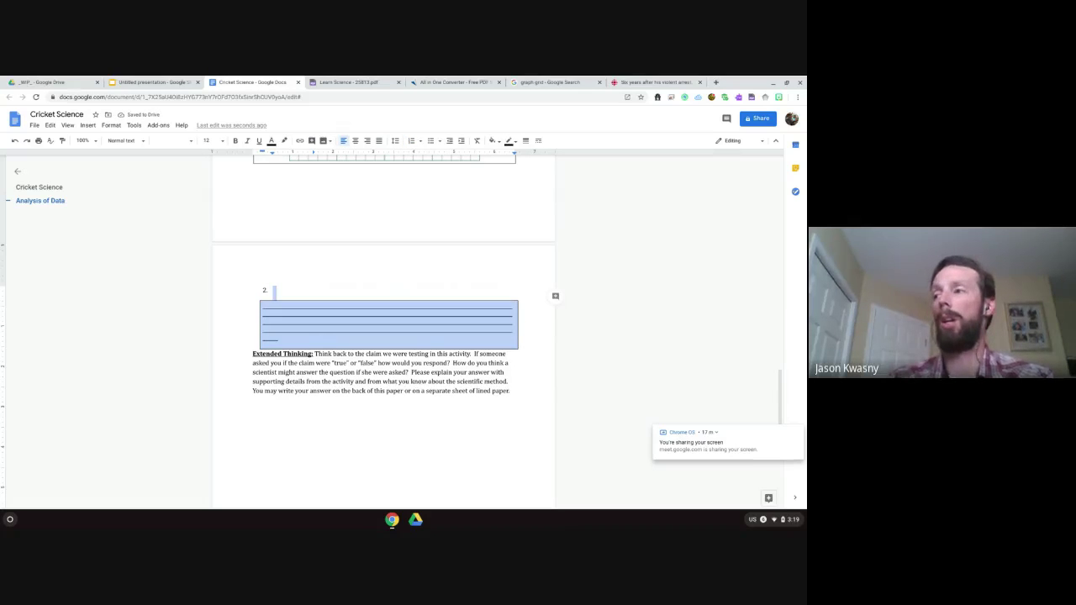
key("BackSpace")
key("Return")
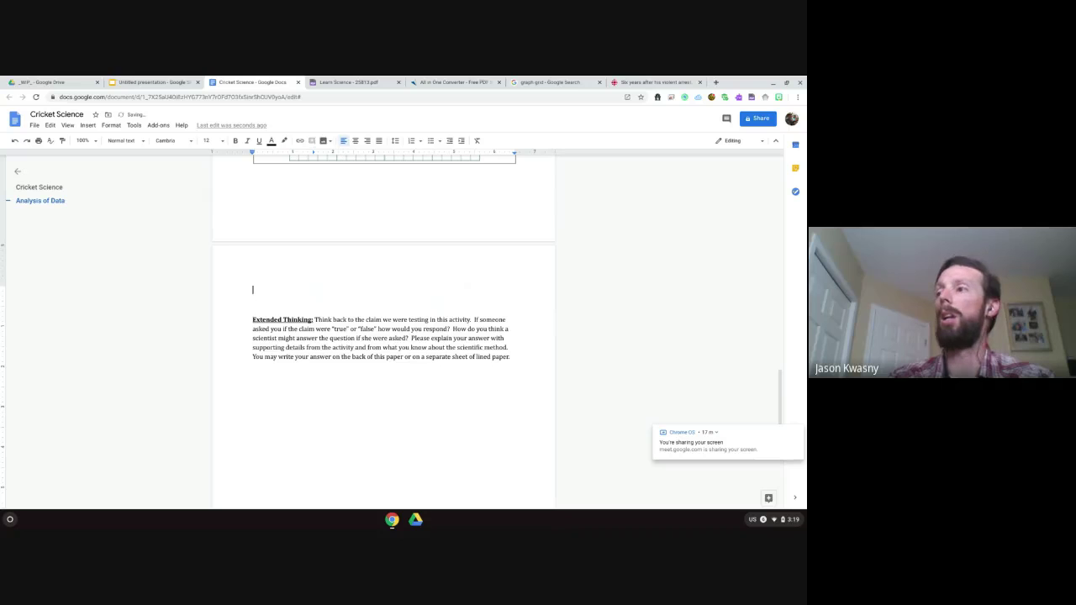
- Insert a 1 x 2 table above Extended Thinking with the copied question in its upper row and a tall answer row beneath
left_click(87, 124)
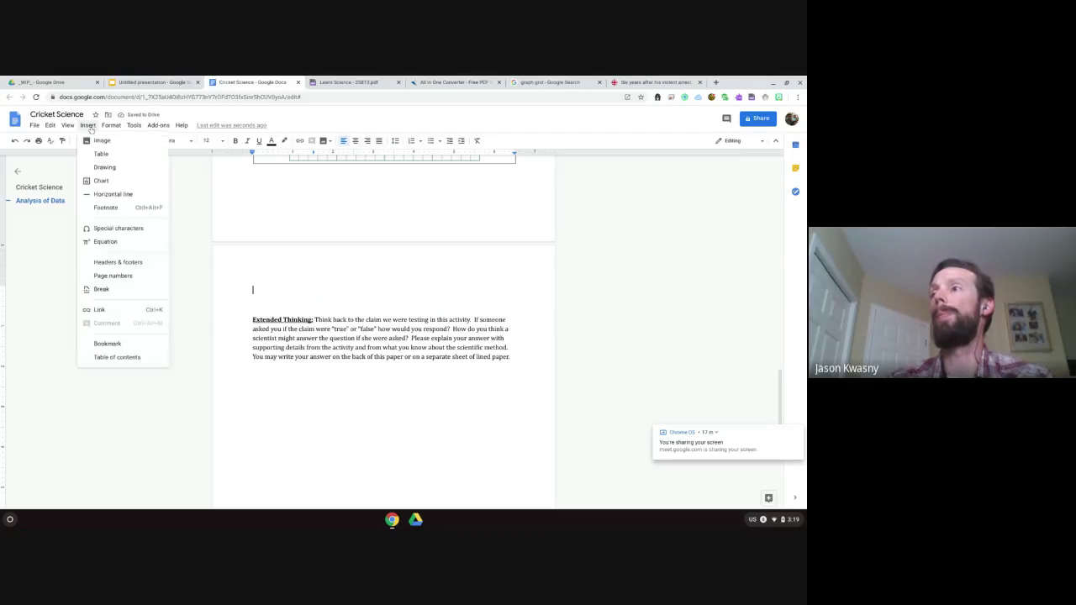
mouse_move(99, 153)
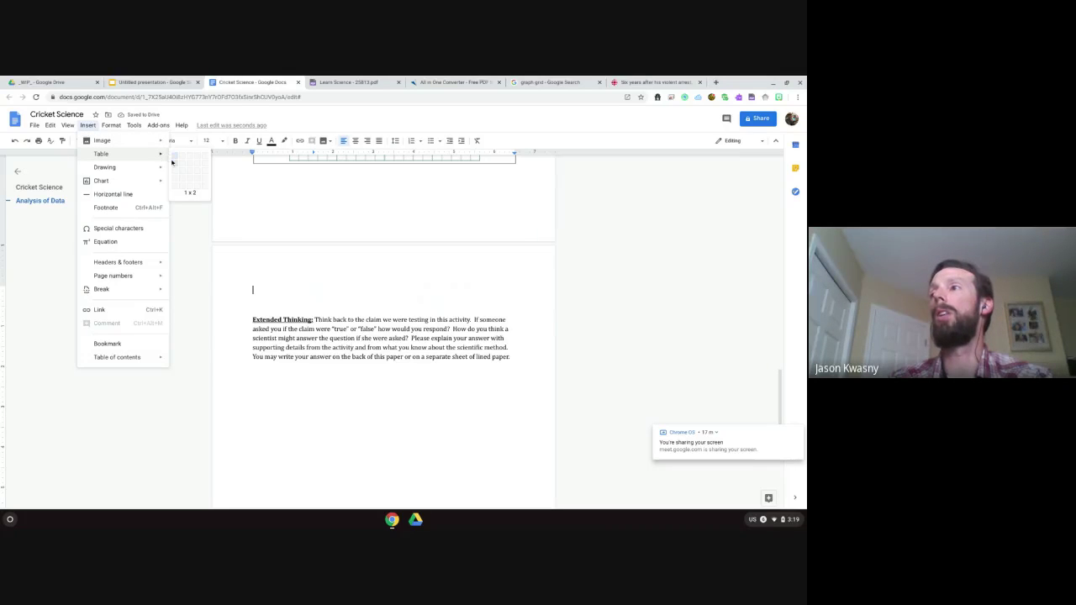
left_click(174, 165)
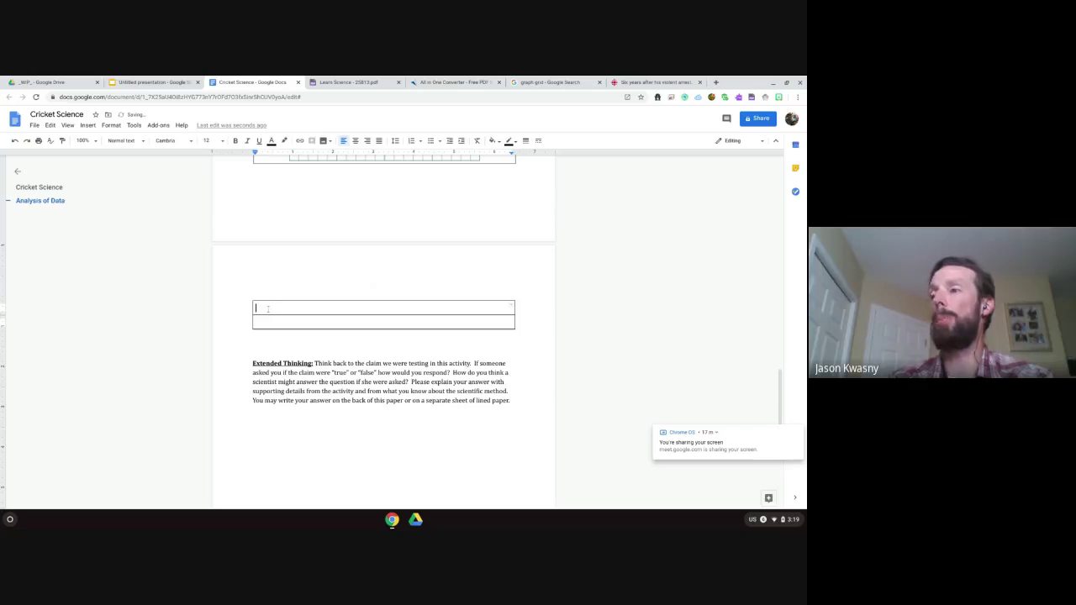
key("ctrl+v")
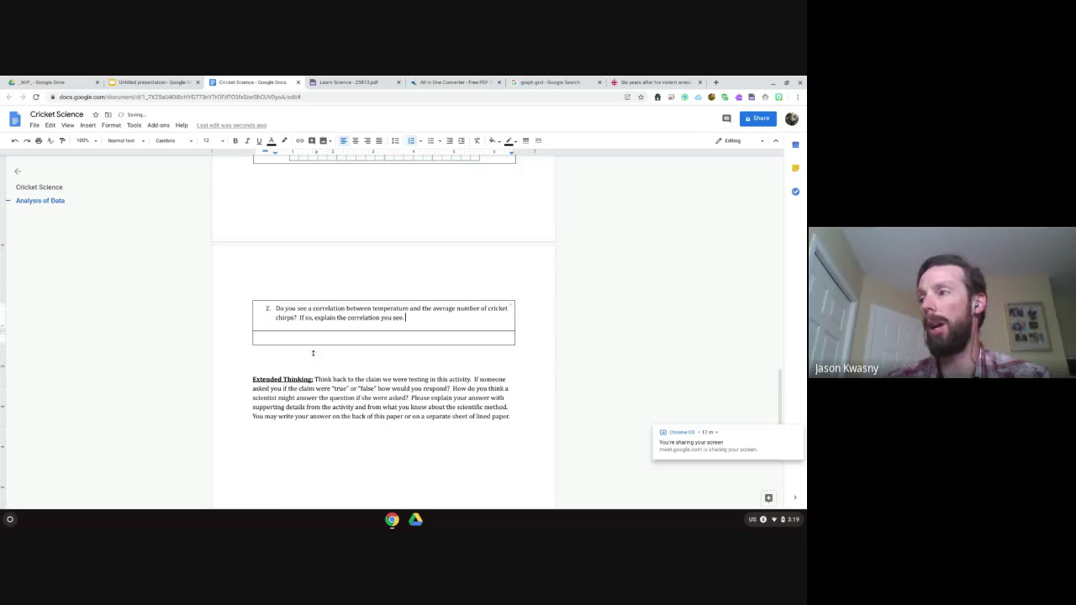
left_click_drag(324, 343, 325, 408)
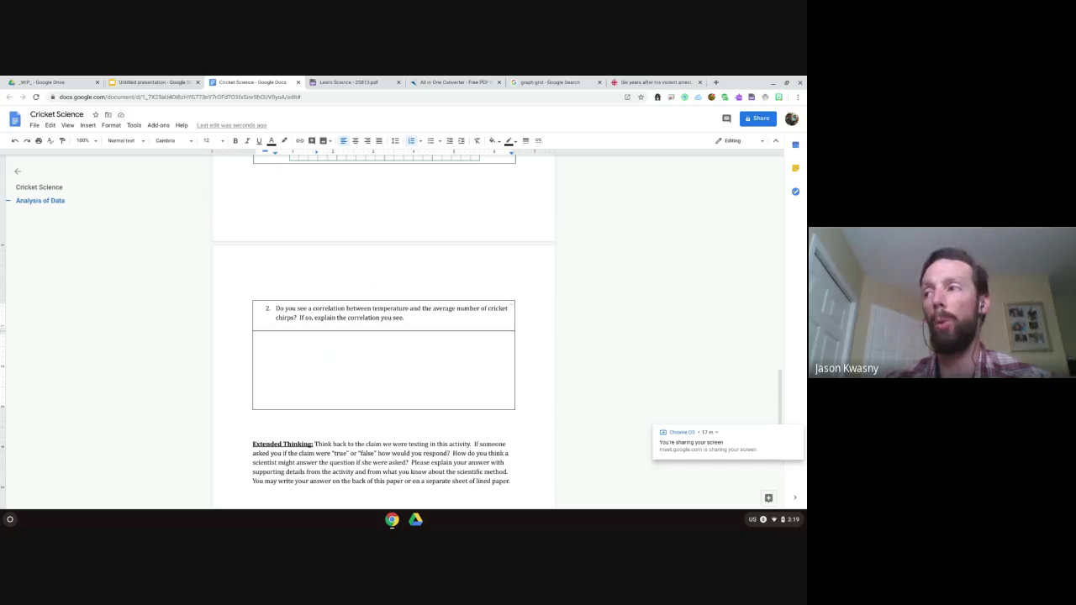
left_click_drag(318, 409, 318, 433)
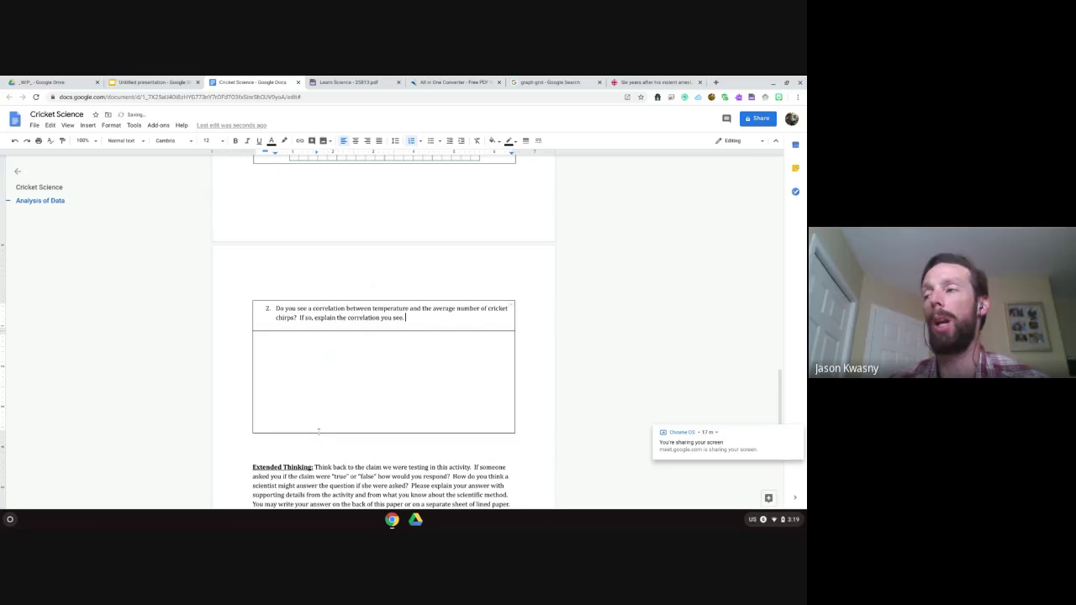
- Enter the placeholder "[type your answer here]" in the answer row beneath the correlation question
left_click(274, 343)
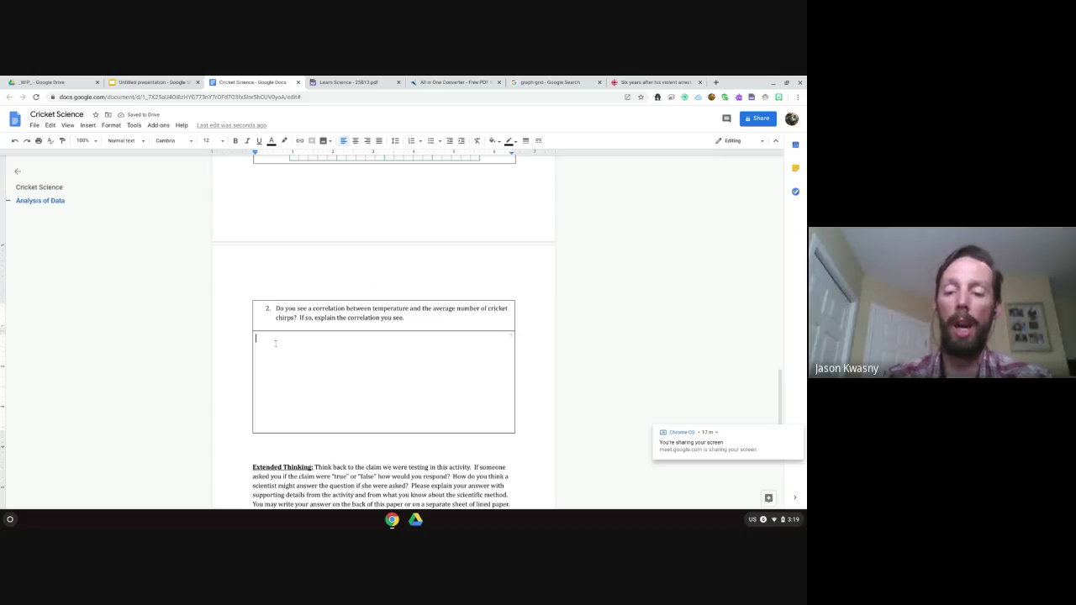
type("[insert")
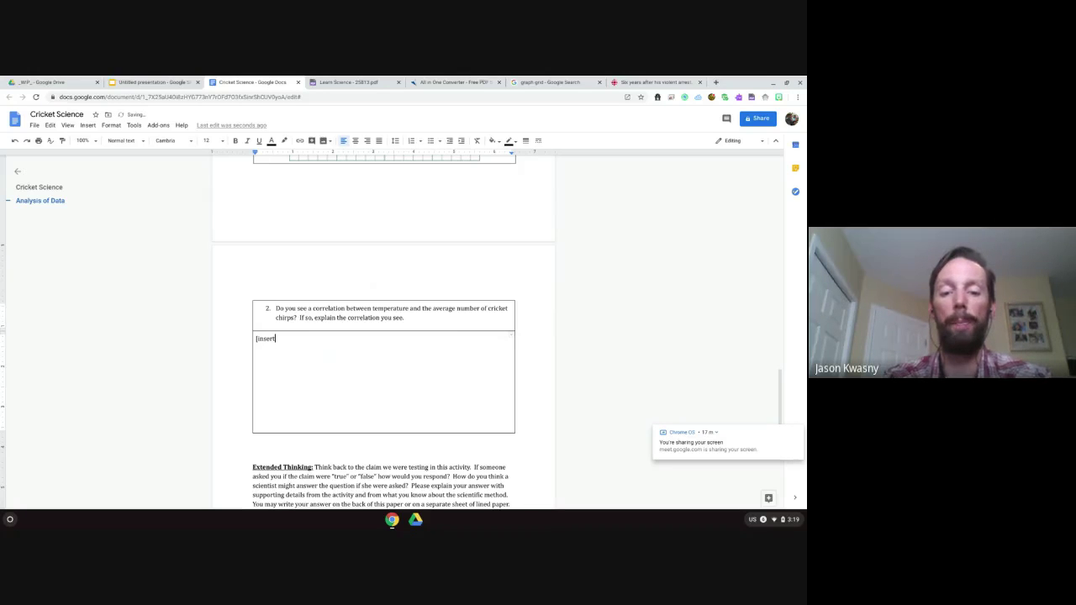
key("shift+Home")
type("[typ")
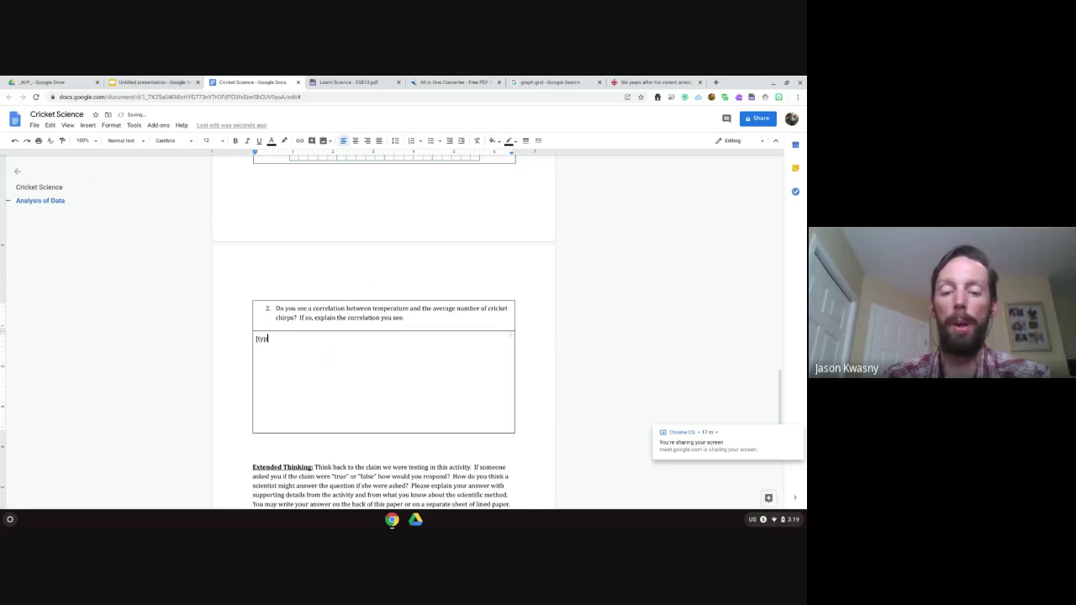
type("e your answer ")
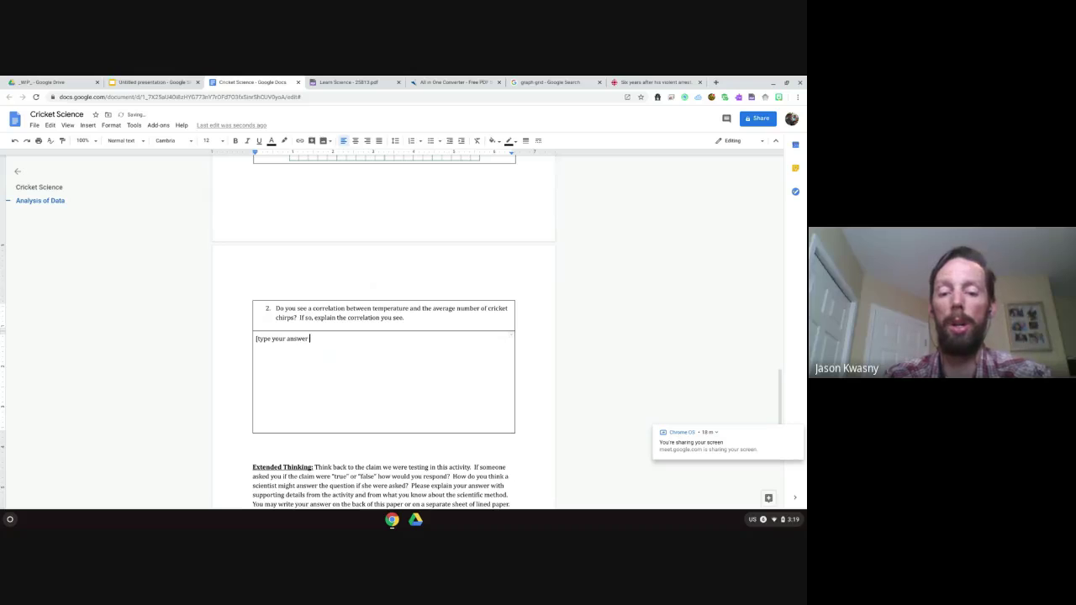
type("here]")
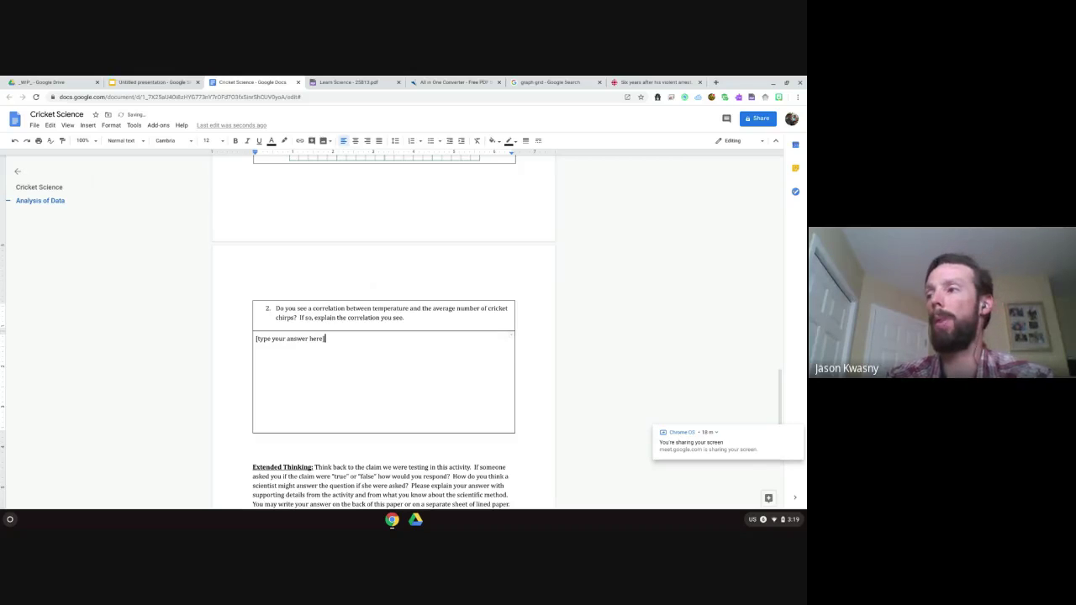
- Color the answer placeholder text beneath the correlation question red
key("shift+Up")
key("shift+Down")
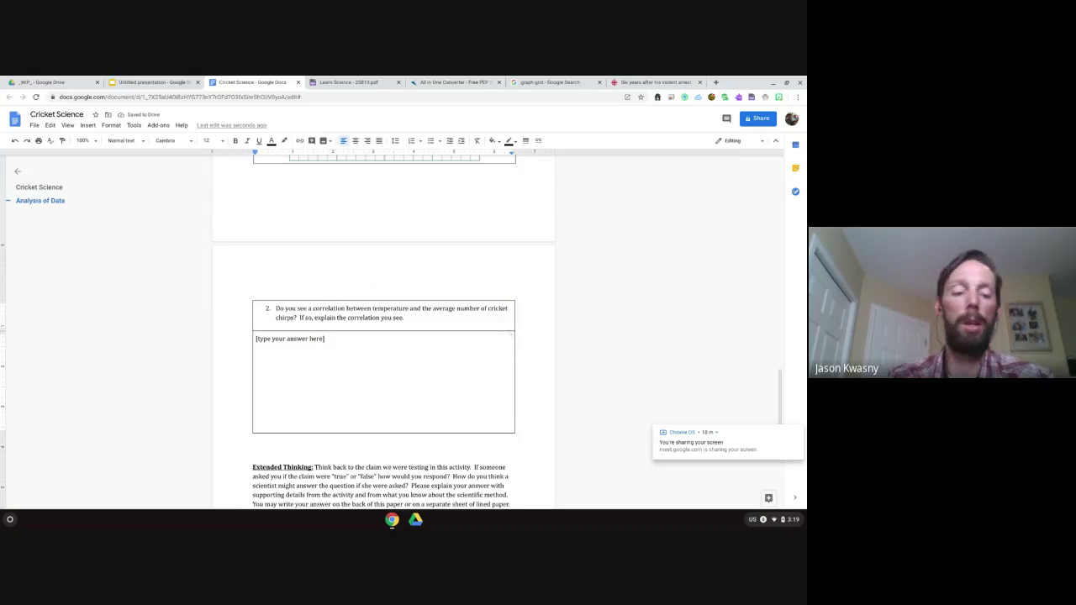
key("shift+Home")
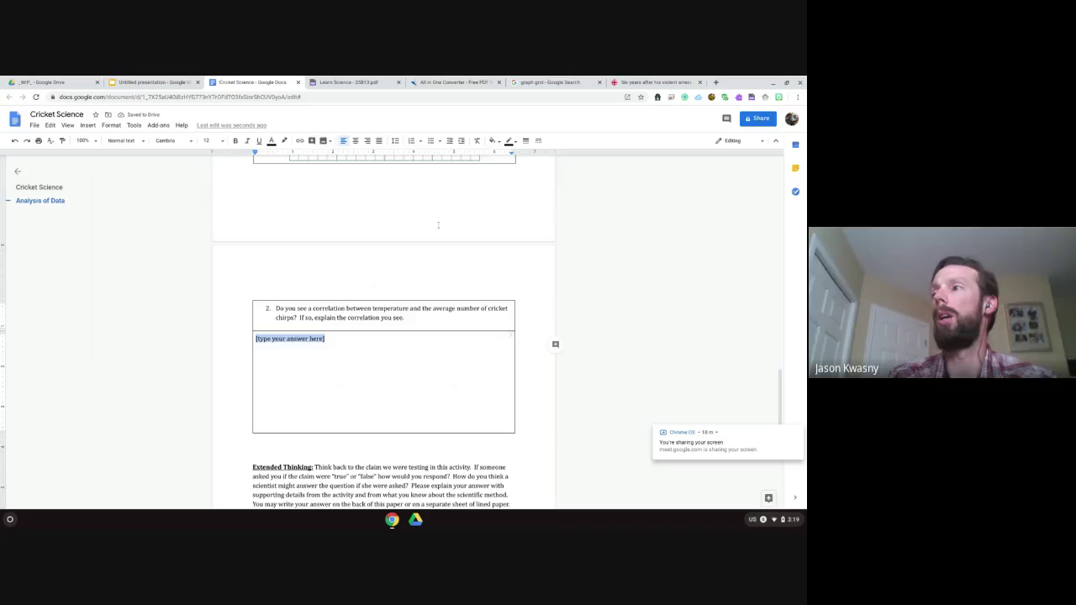
left_click(271, 141)
left_click(284, 167)
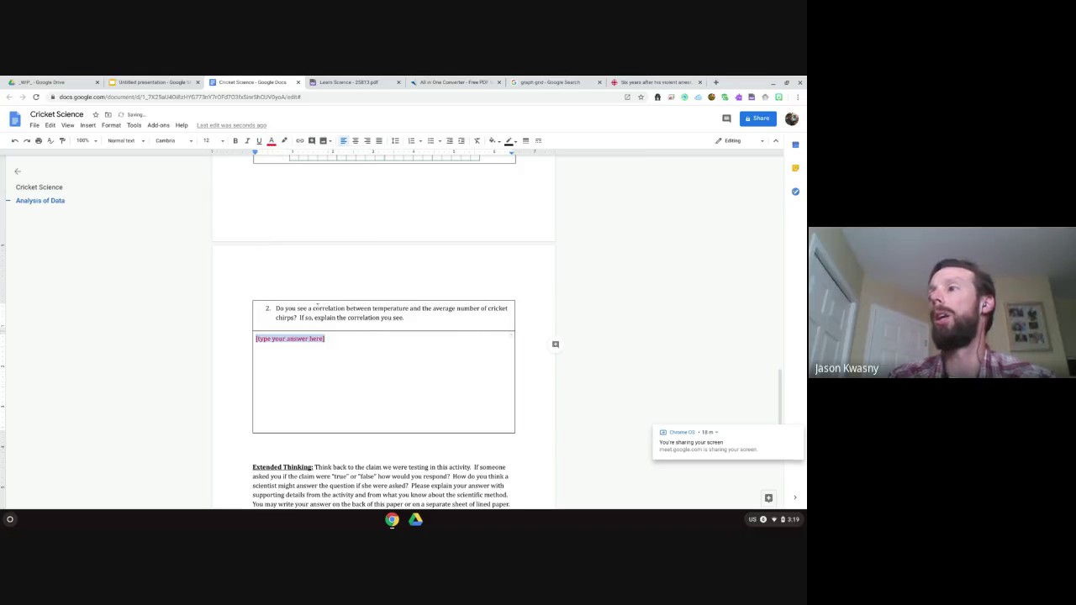
left_click(341, 360)
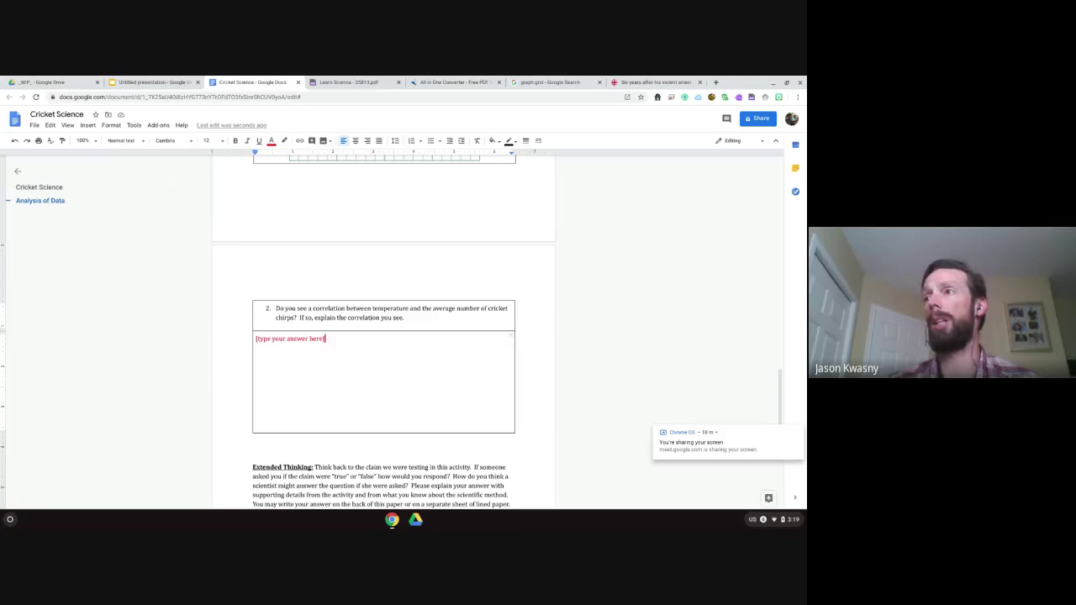
- Switch to the untitled Slides presentation and add a second slide with the Blank layout
scroll(383, 336, "down", 3)
scroll(383, 336, "up", 2)
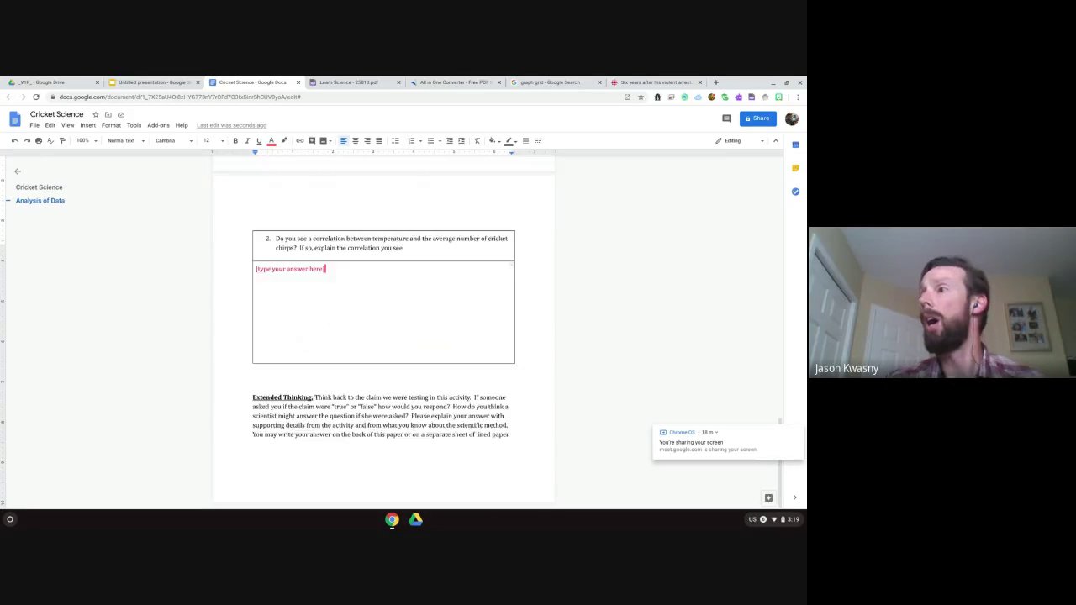
scroll(383, 336, "up", 10)
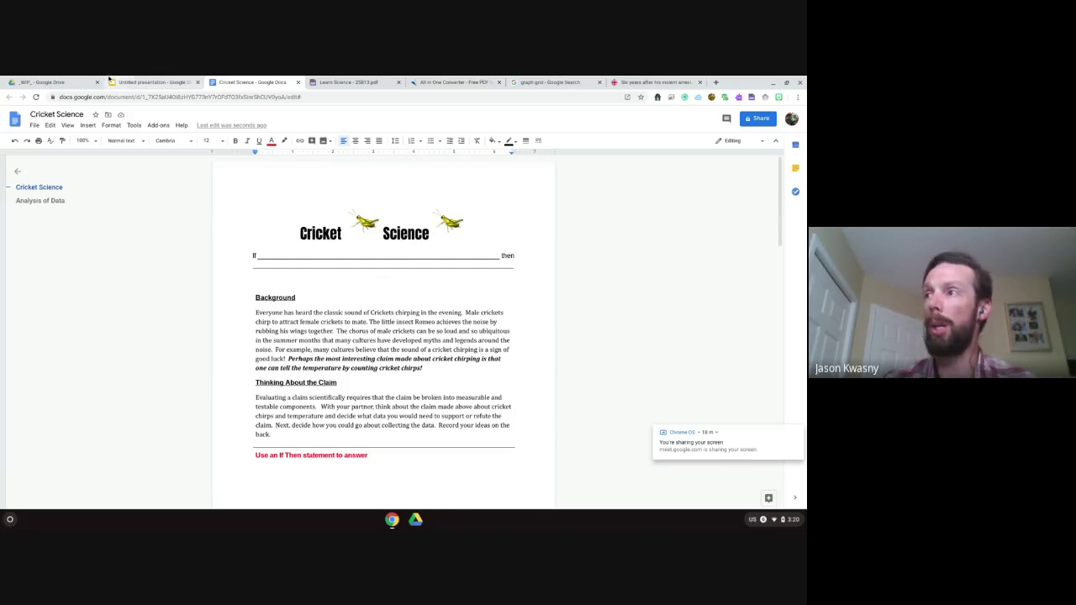
left_click(151, 82)
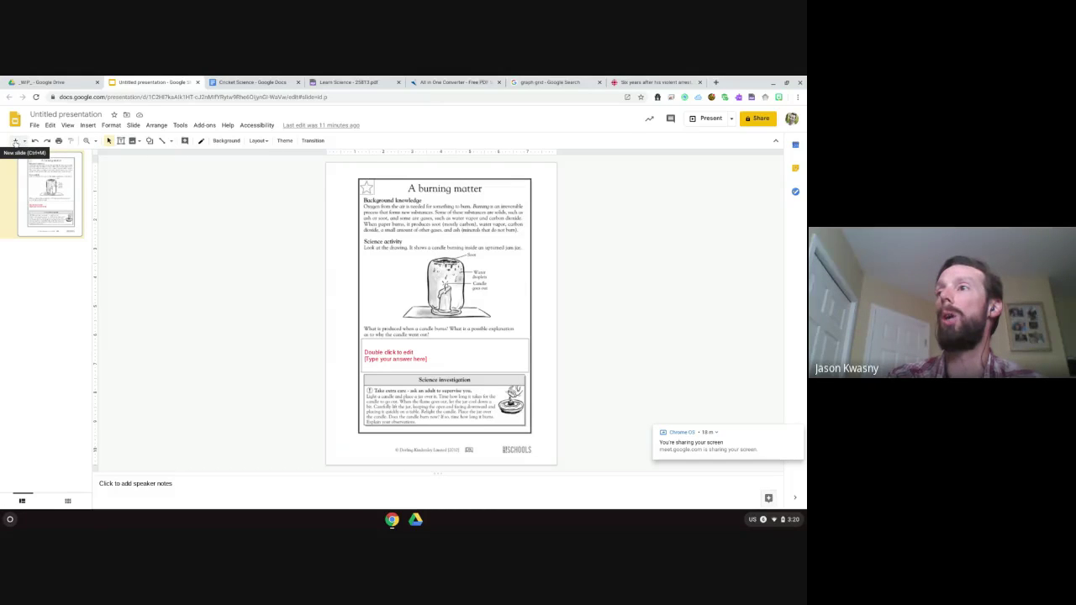
left_click(15, 141)
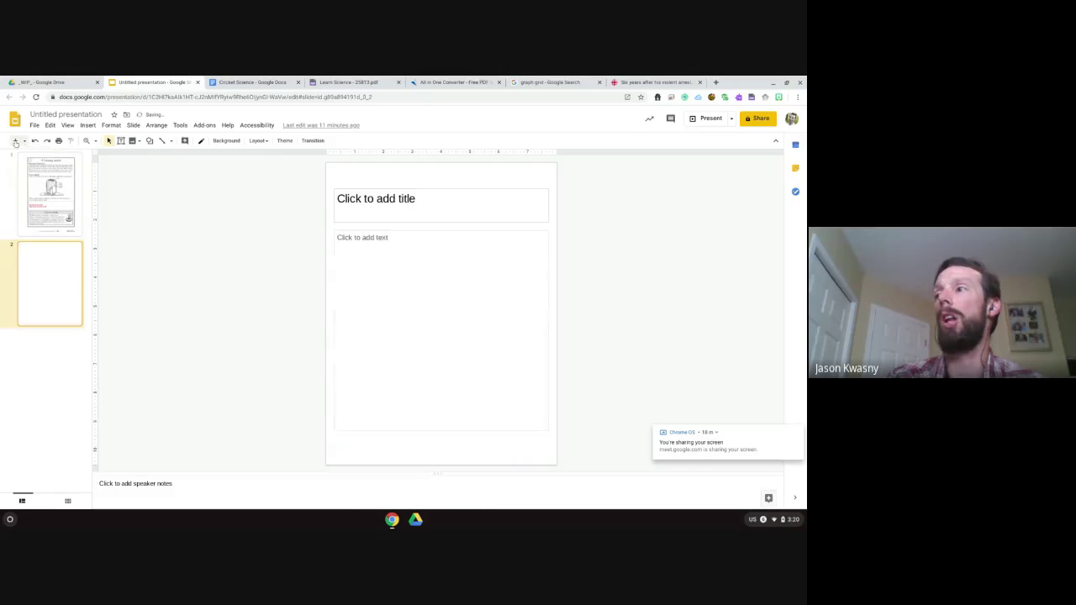
right_click(47, 282)
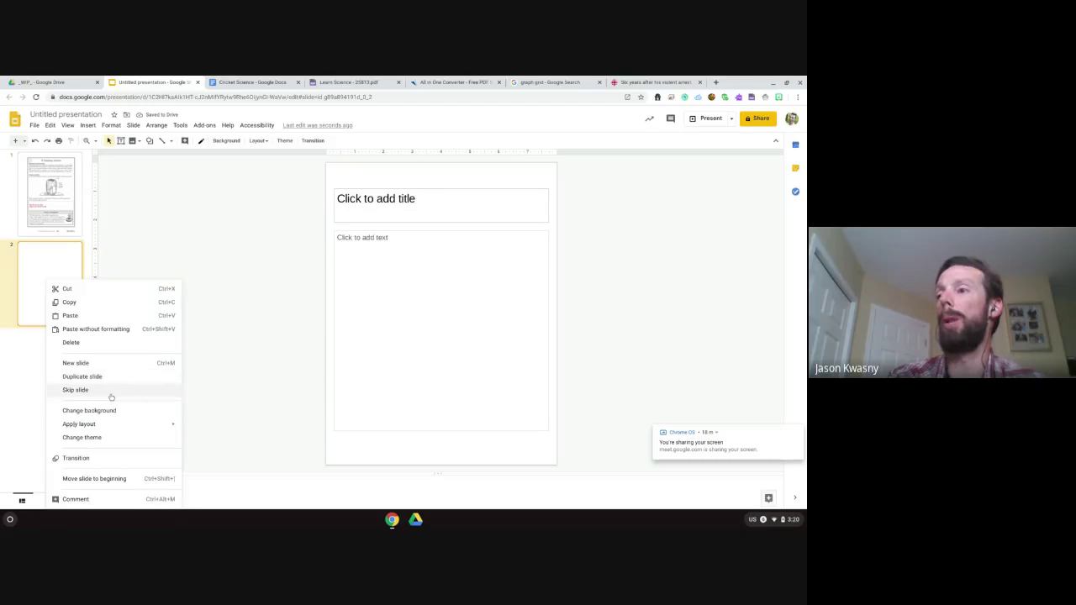
mouse_move(105, 421)
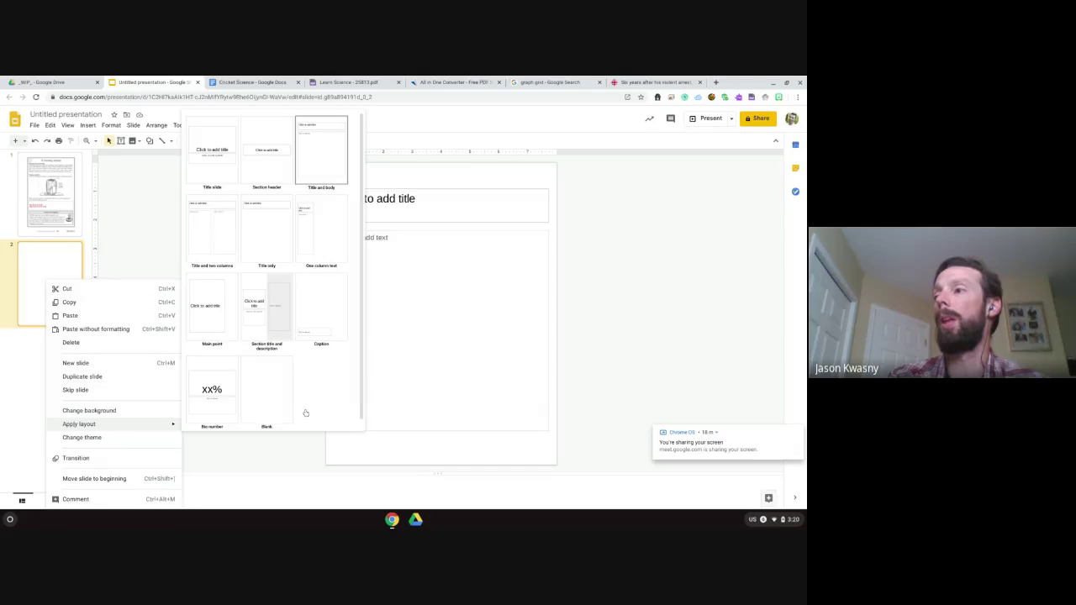
left_click(279, 399)
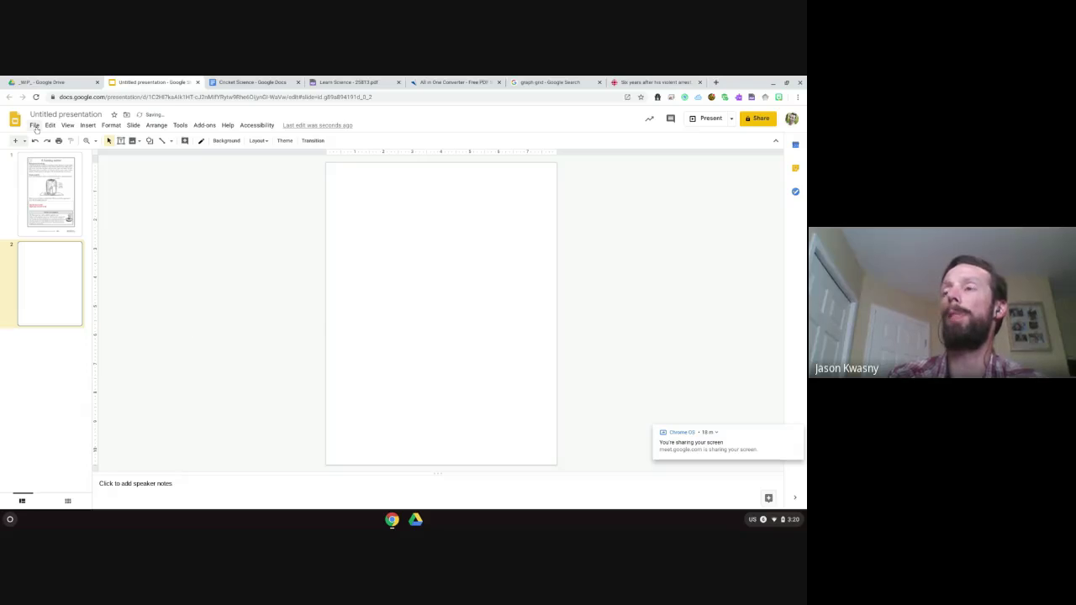
- Set the presentation's custom page size to 10.5 x 8 inches
right_click(47, 263)
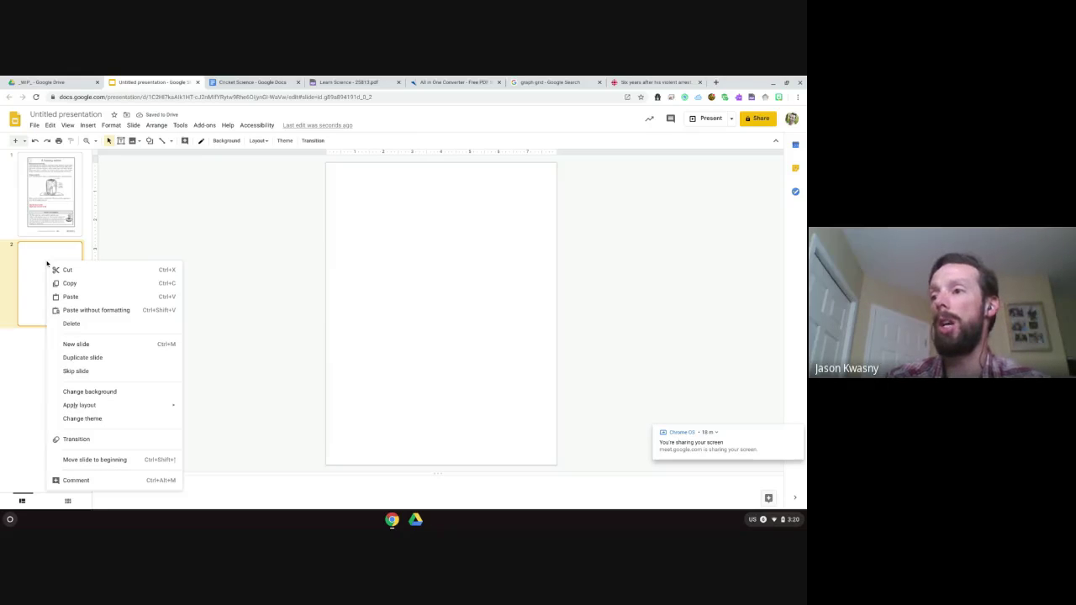
left_click(169, 227)
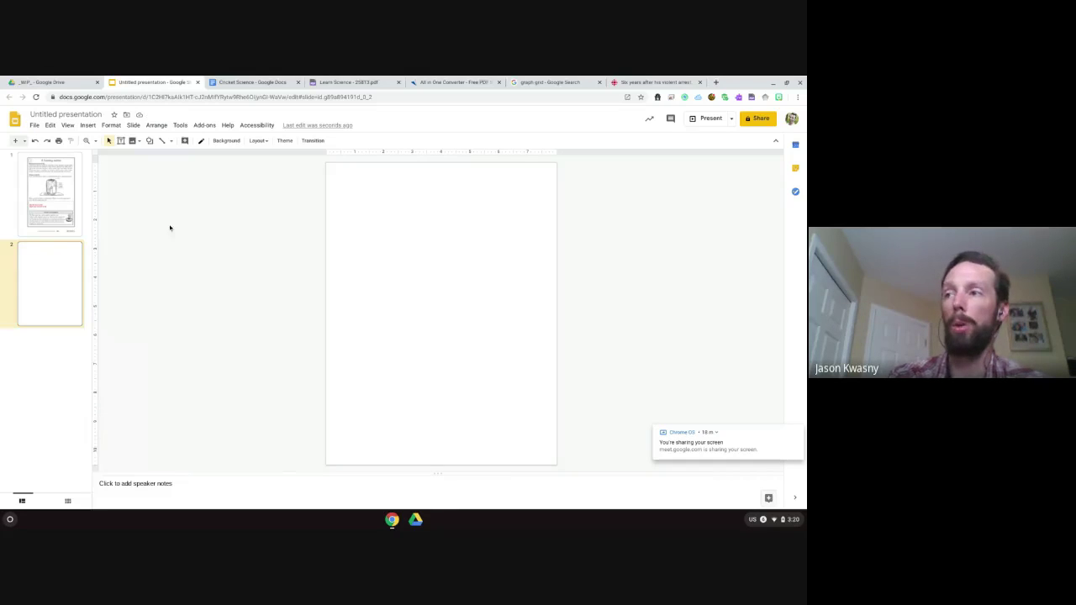
left_click(34, 125)
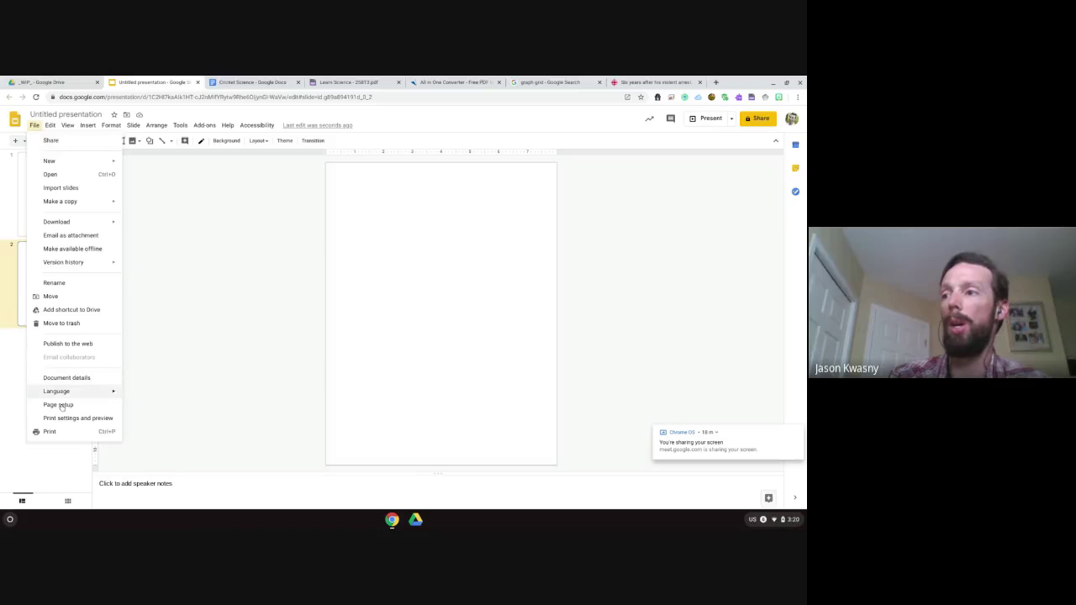
left_click(58, 405)
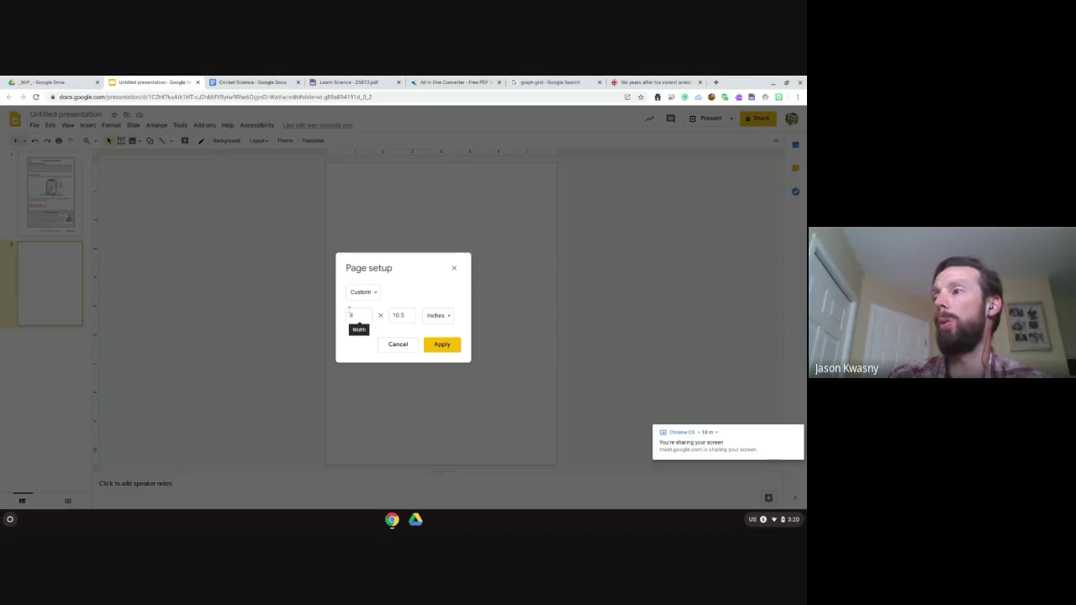
double_click(354, 316)
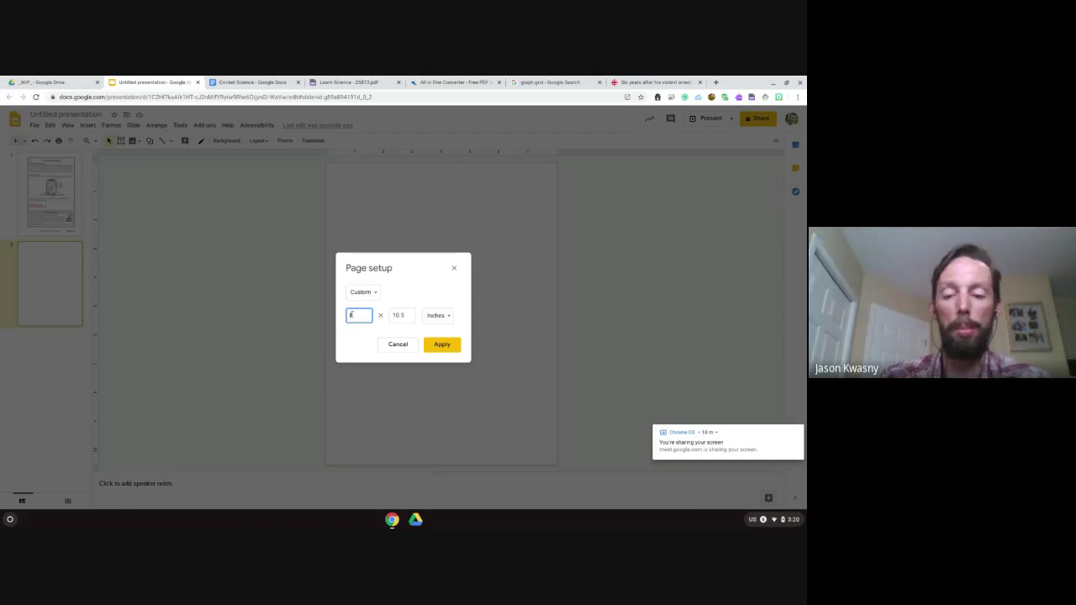
type("10.5")
key("Tab")
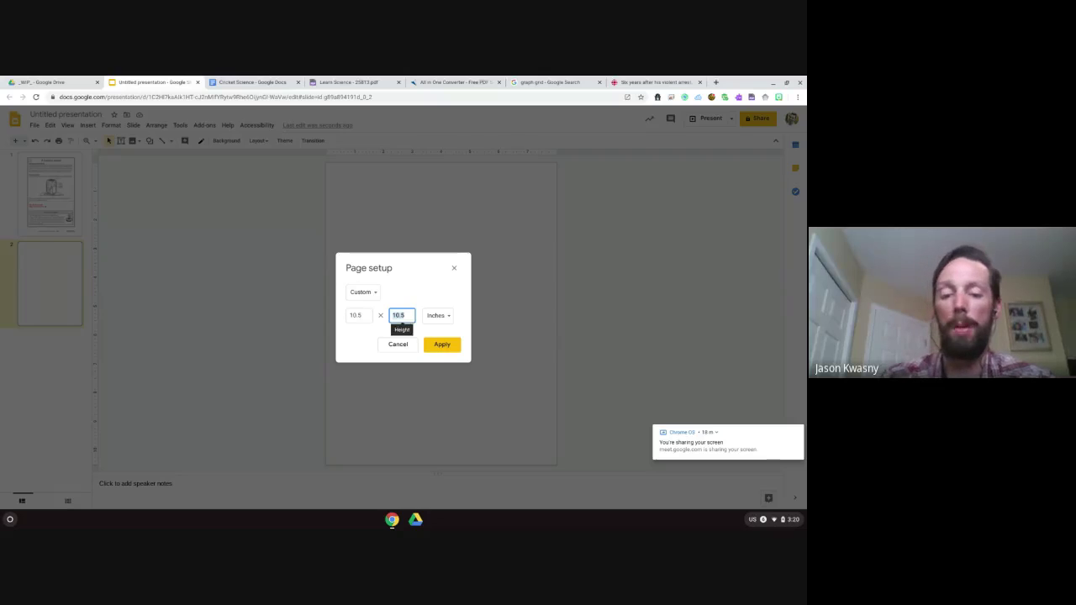
type("8")
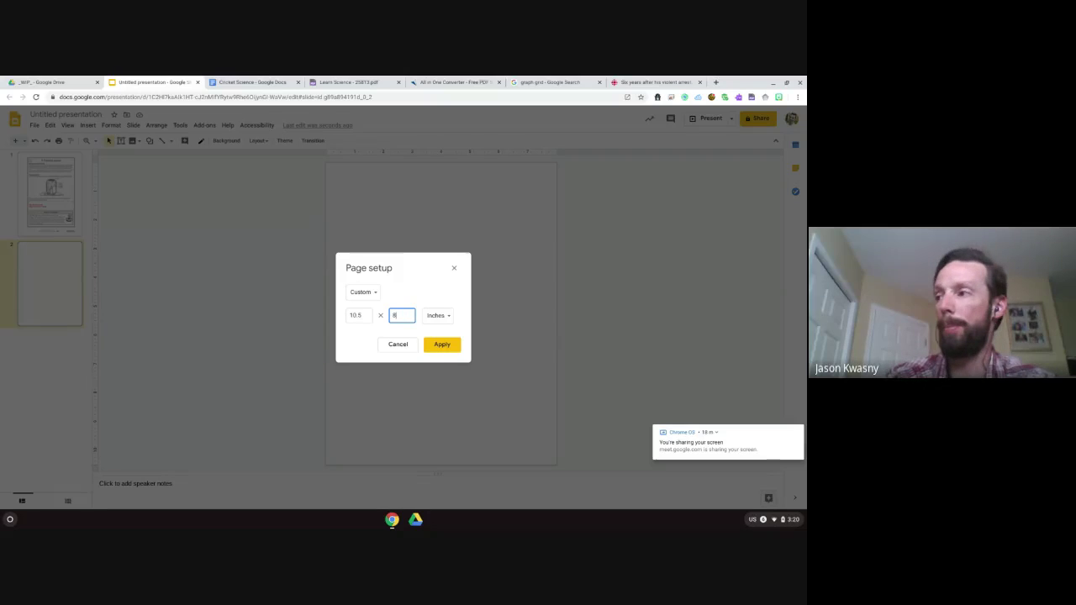
left_click(442, 343)
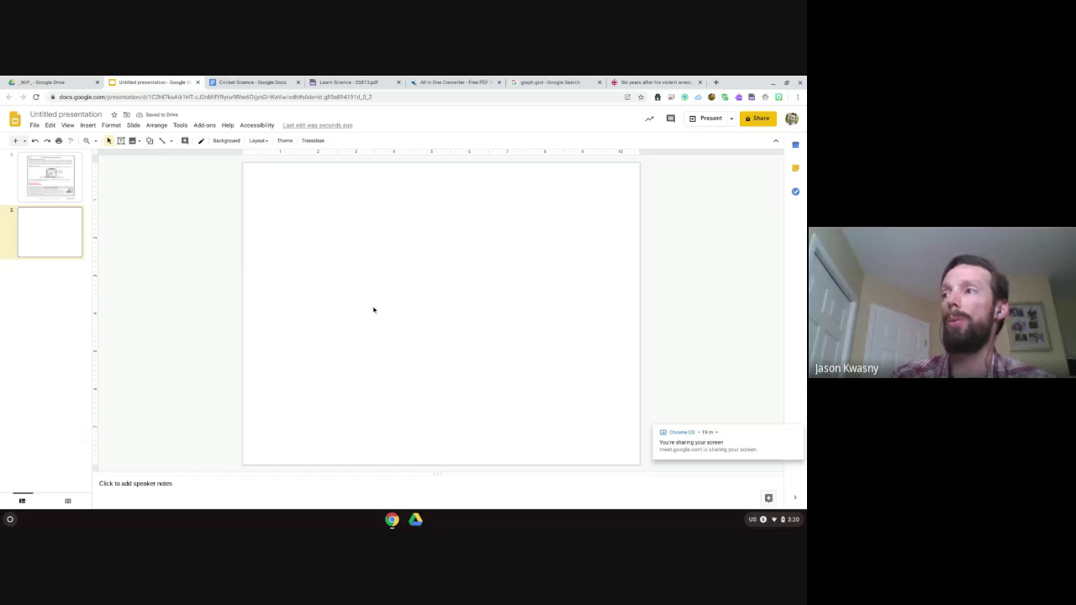
- Draw a rectangle about 5.25 x 4 inches covering the upper-left quarter of the blank slide, flush with the slide's corner
left_click(149, 141)
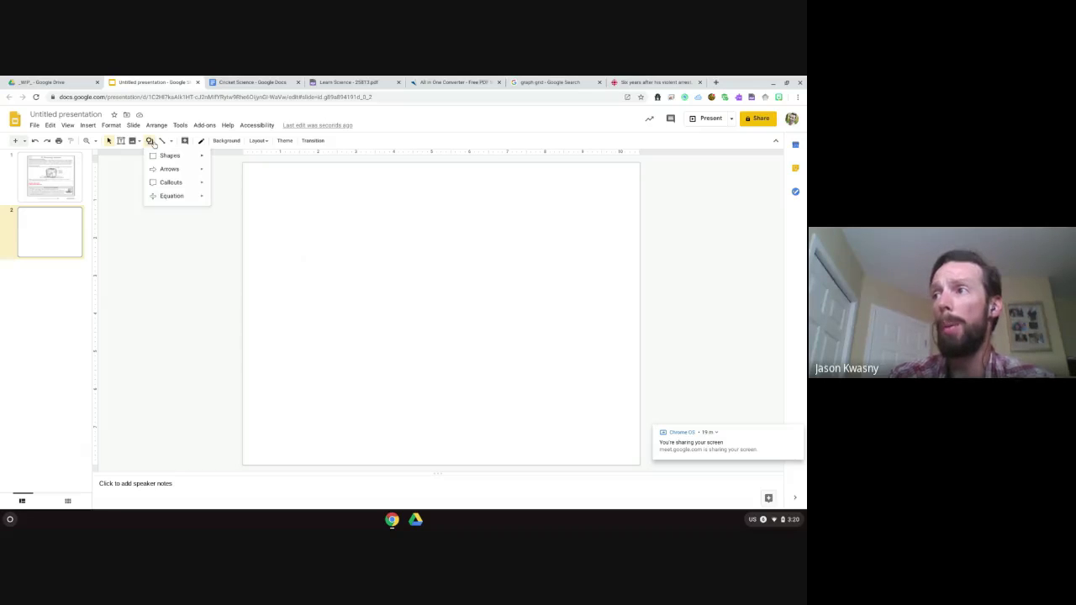
mouse_move(176, 156)
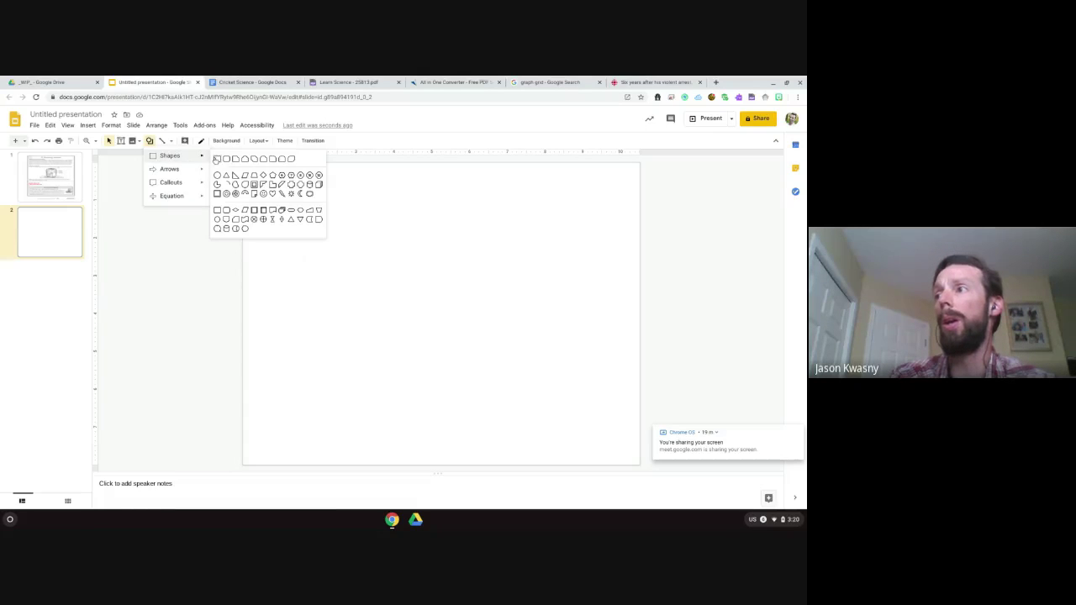
left_click(216, 159)
mouse_move(244, 164)
left_mouse_down()
mouse_move(447, 315)
mouse_move(463, 311)
mouse_move(429, 312)
mouse_move(440, 313)
left_mouse_up()
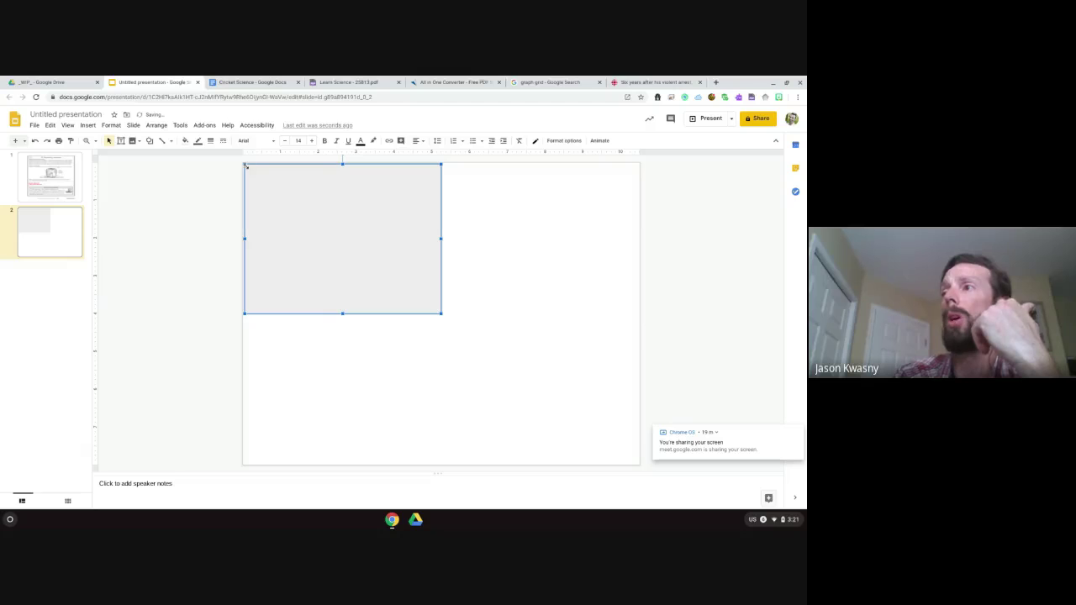
left_click_drag(245, 163, 242, 163)
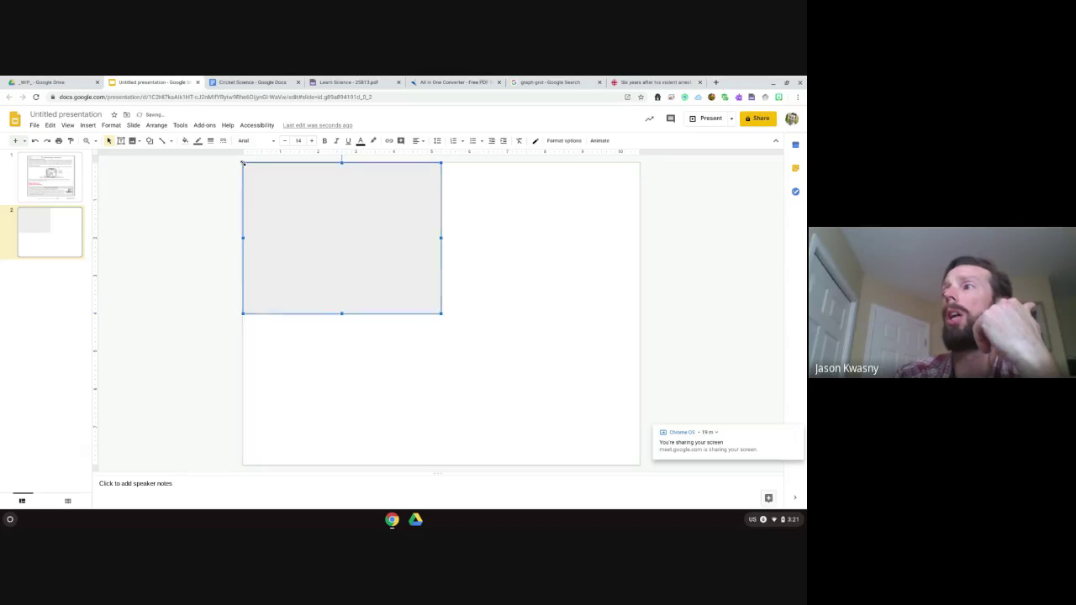
- Give the rectangle a thick black border
left_click(198, 141)
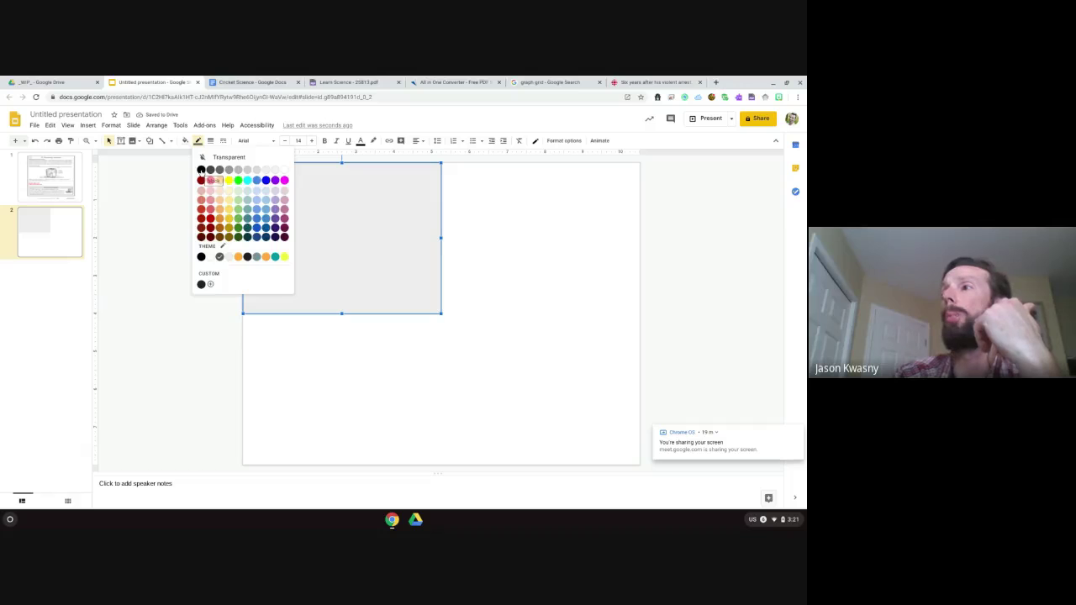
left_click(201, 170)
left_click(210, 140)
left_click(225, 210)
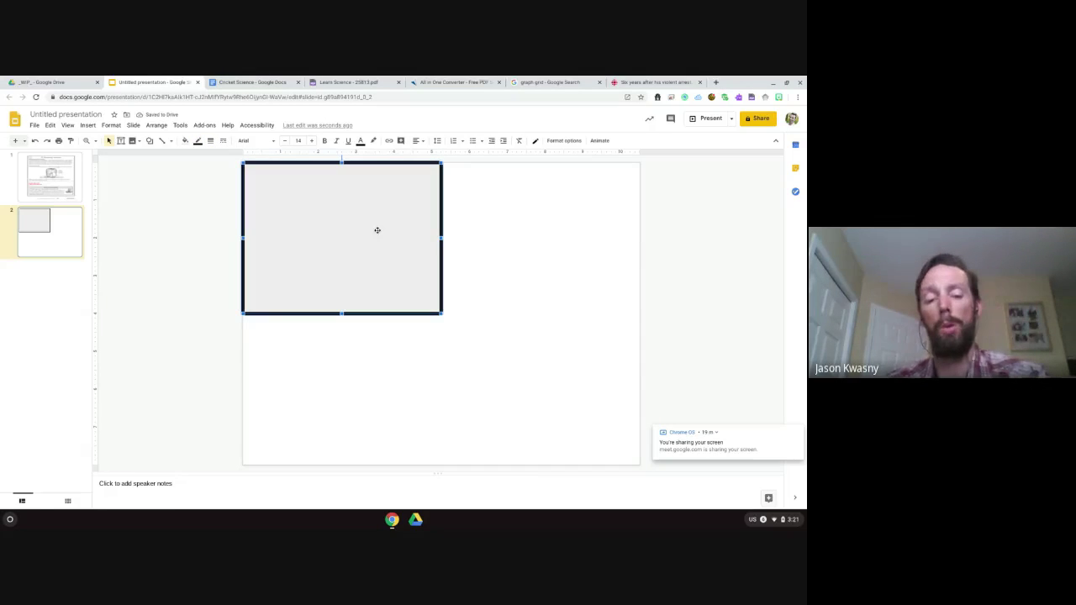
- Duplicate the bordered rectangle three times and arrange the copies in the remaining quarters to form a 2 x 2 grid filling the slide
key("ctrl+d")
key("ctrl+d")
key("ctrl+d")
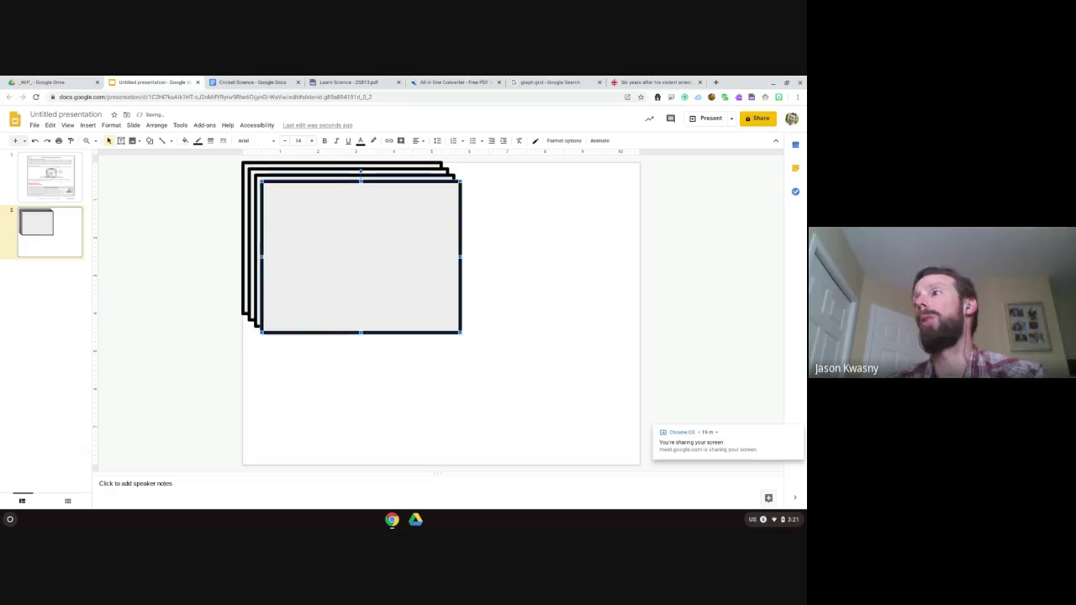
left_click_drag(411, 252, 393, 388)
left_click(394, 274)
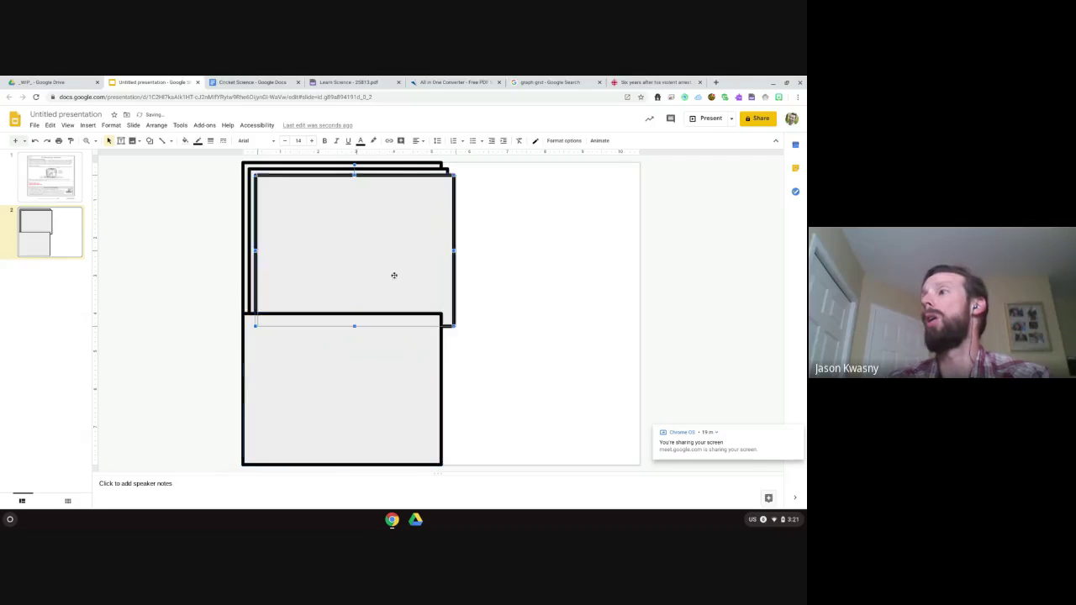
left_click_drag(395, 274, 573, 413)
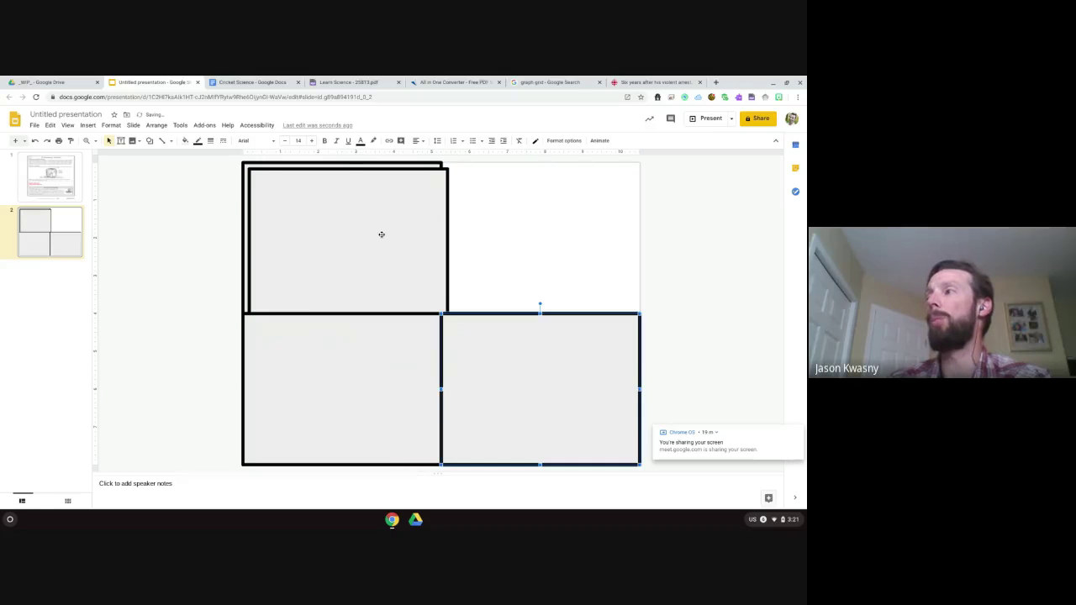
left_click_drag(379, 233, 571, 228)
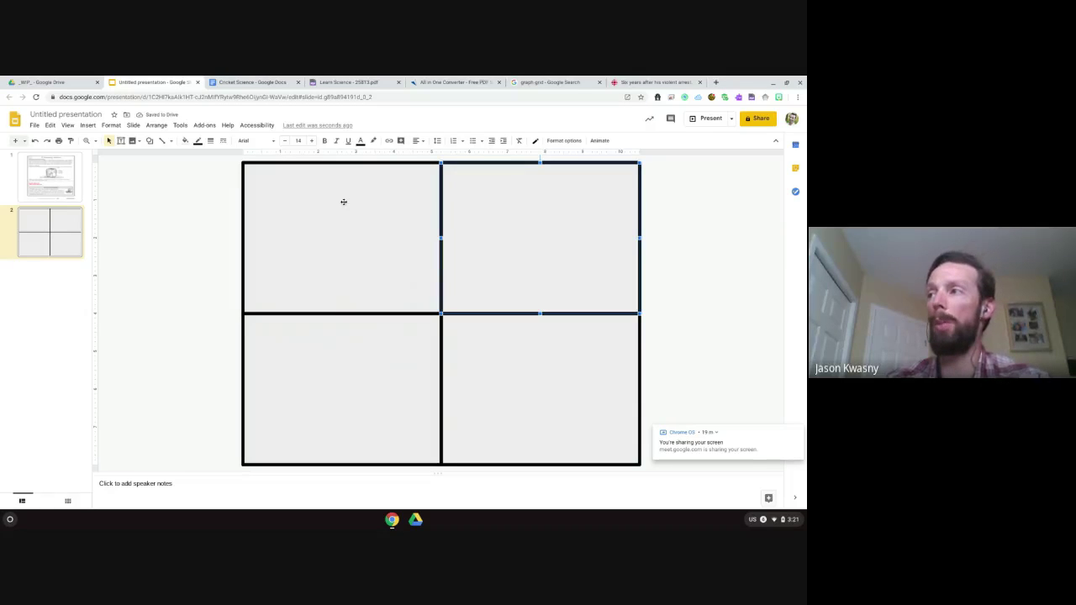
- Label the upper-left box of the grid "Description" and align its text to the top of the box
double_click(279, 184)
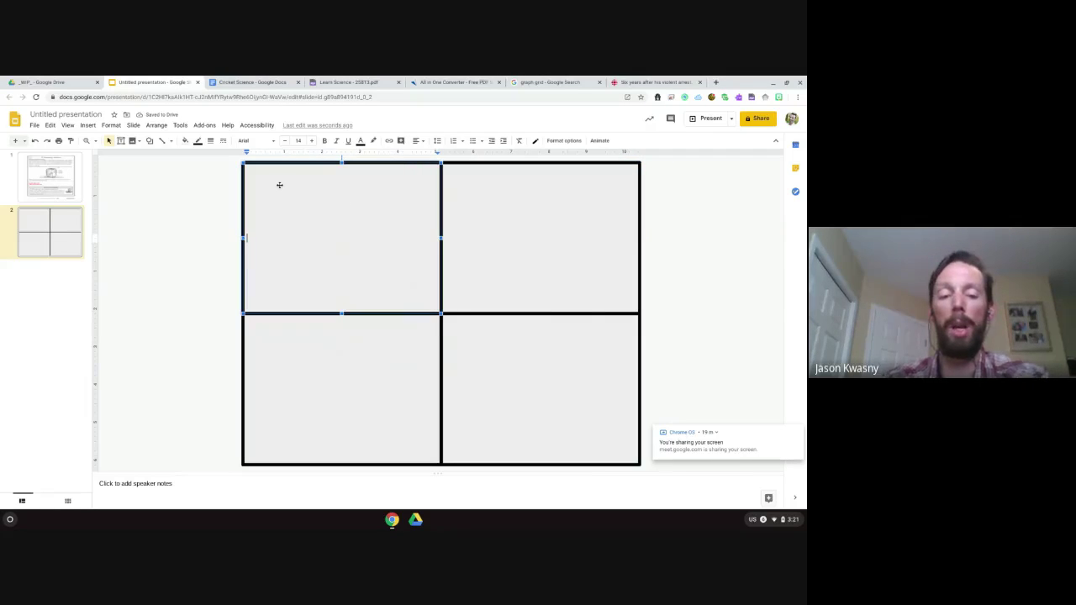
type("Descriptio")
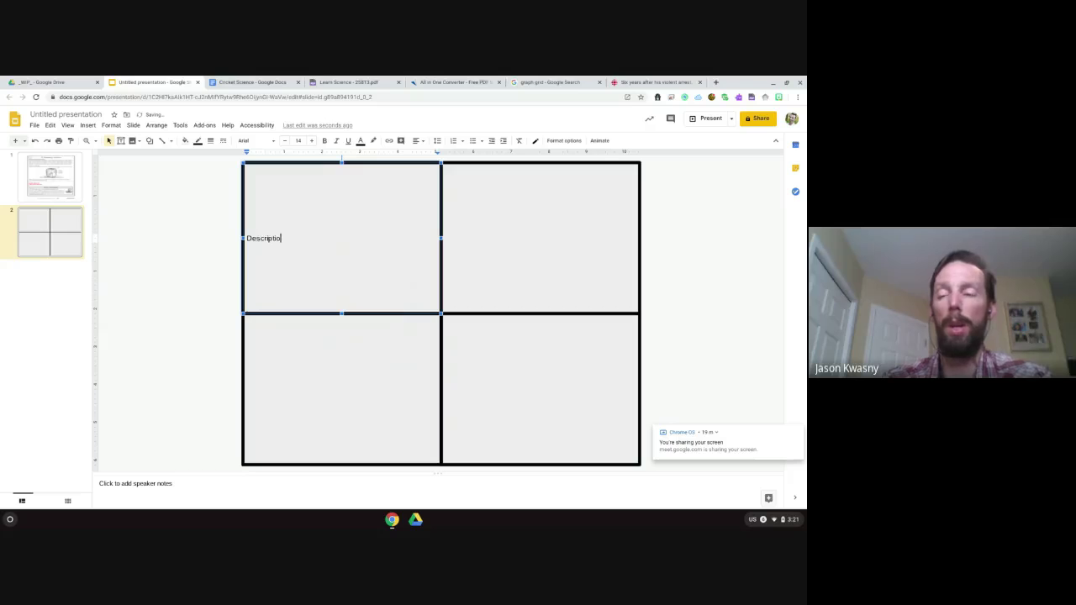
type("n")
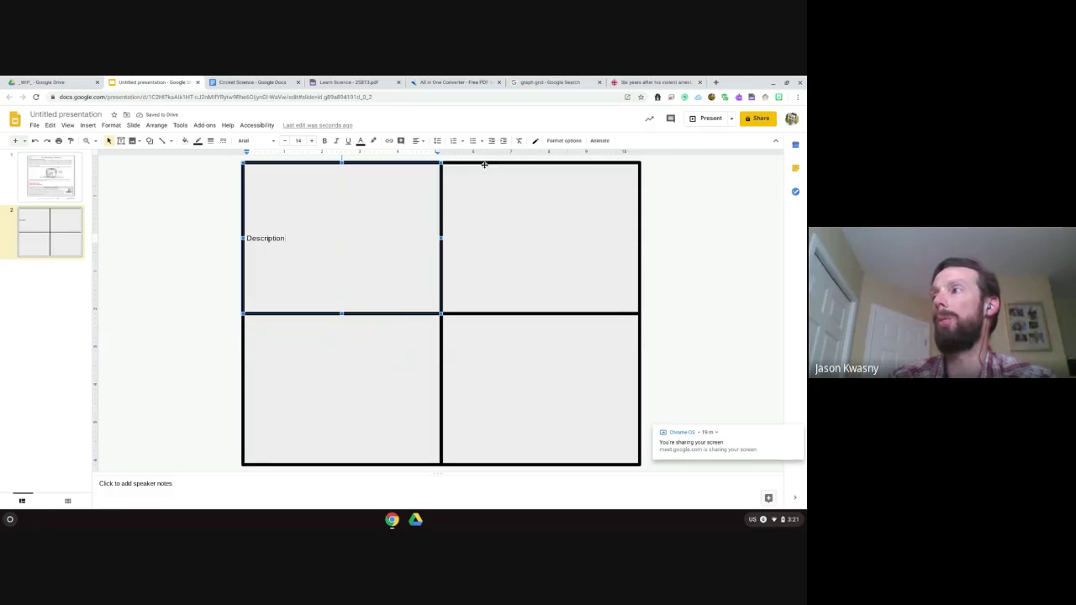
left_click(420, 142)
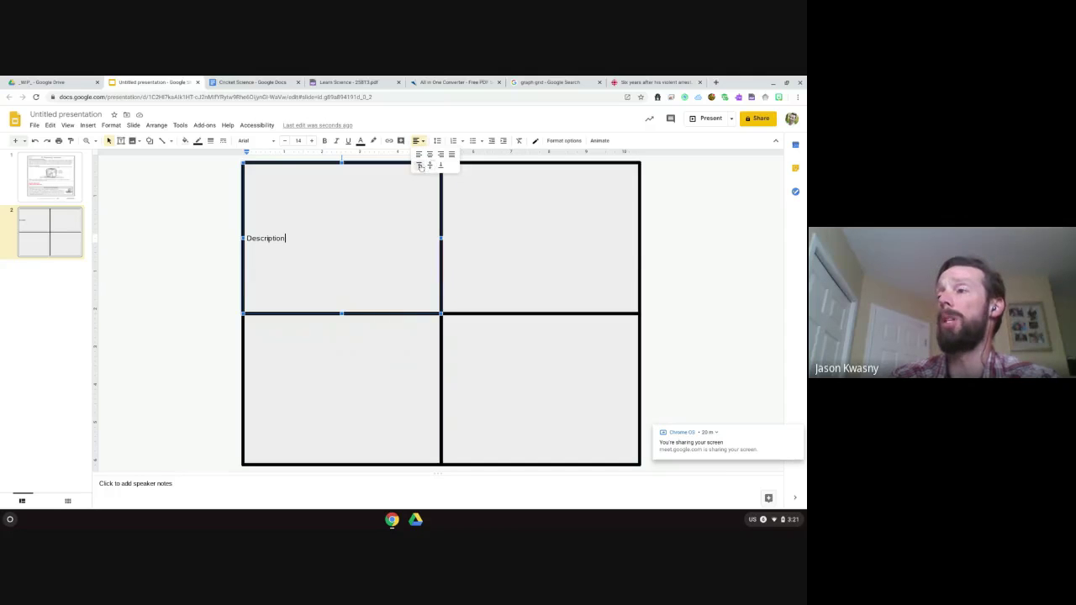
left_click(420, 165)
- Label the lower-left box of the grid "Sentence" and align its text to the bottom of the box
left_click(313, 392)
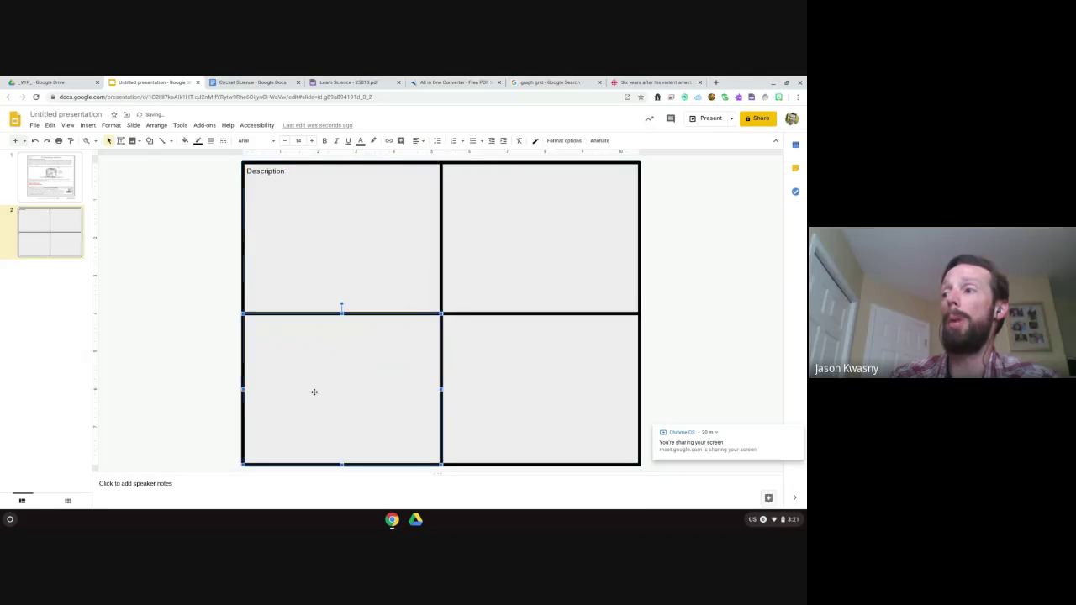
type("Sentence")
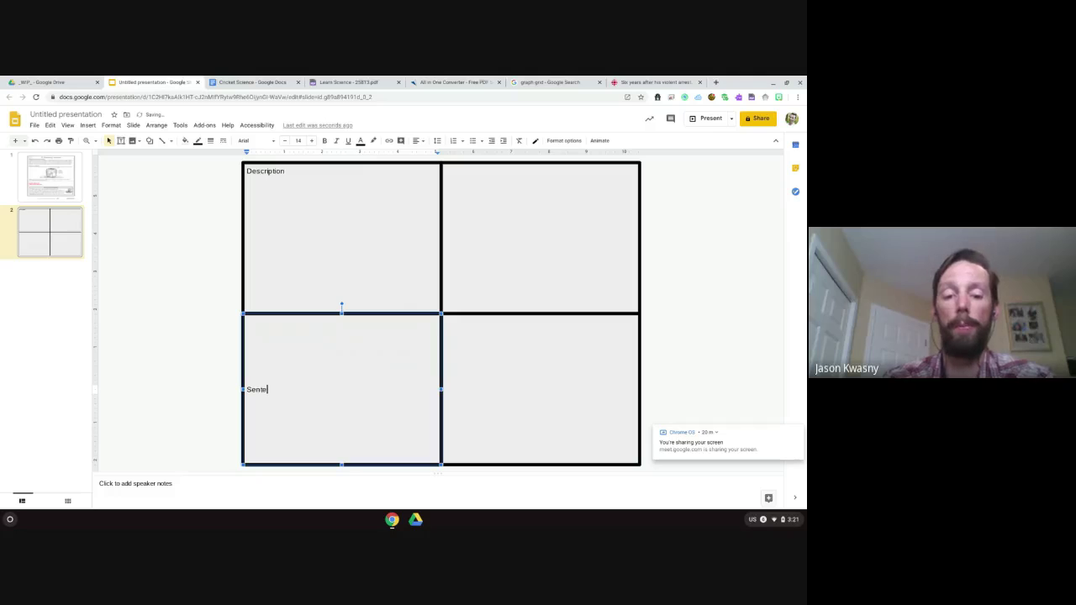
left_click(418, 141)
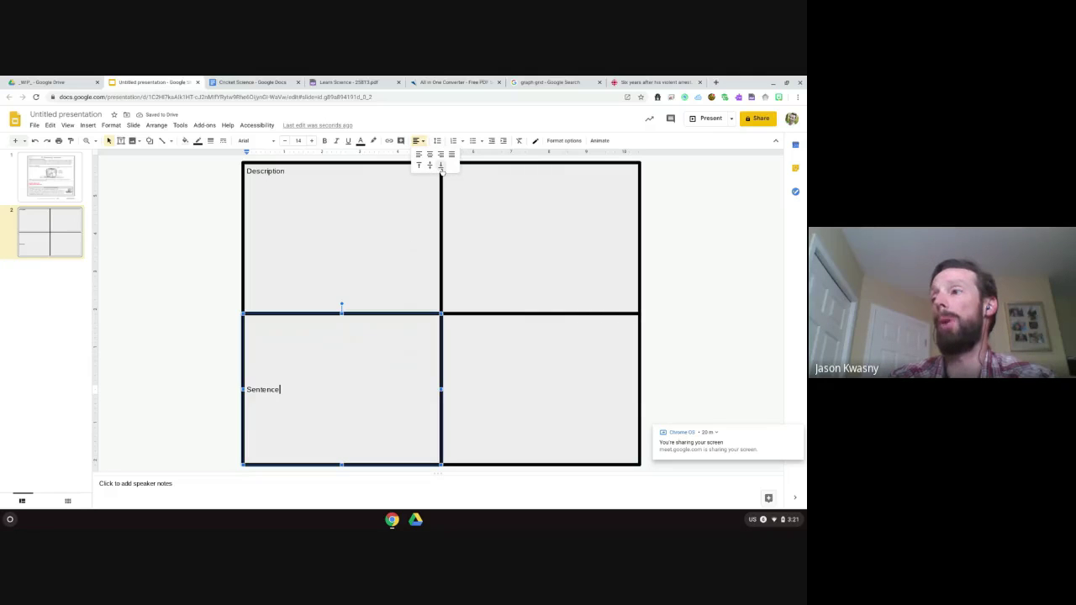
left_click(443, 172)
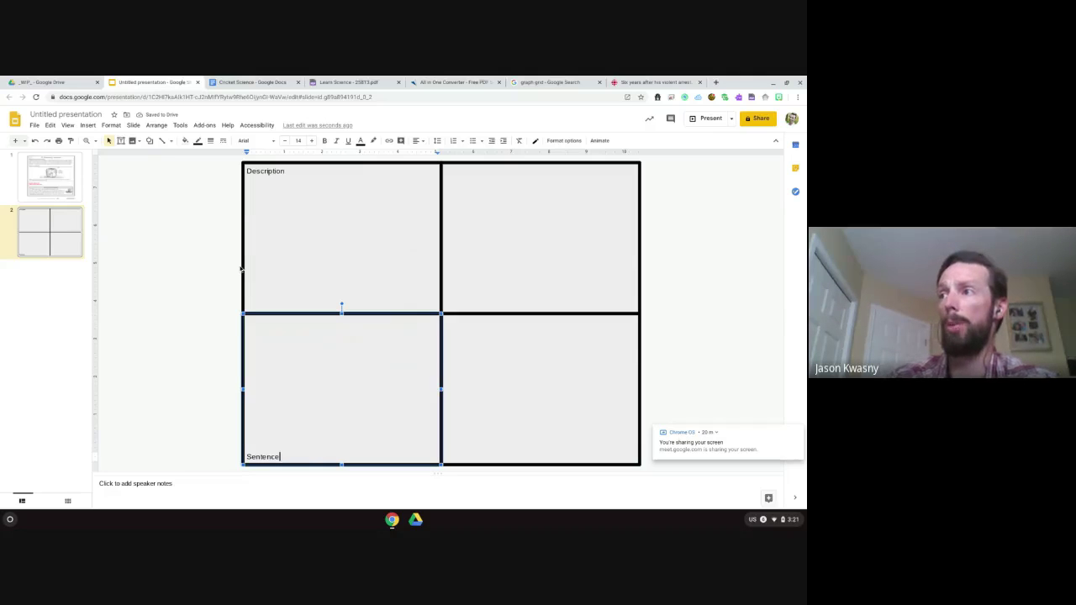
- Start adding another shape to the four-box organizer slide
left_click(149, 141)
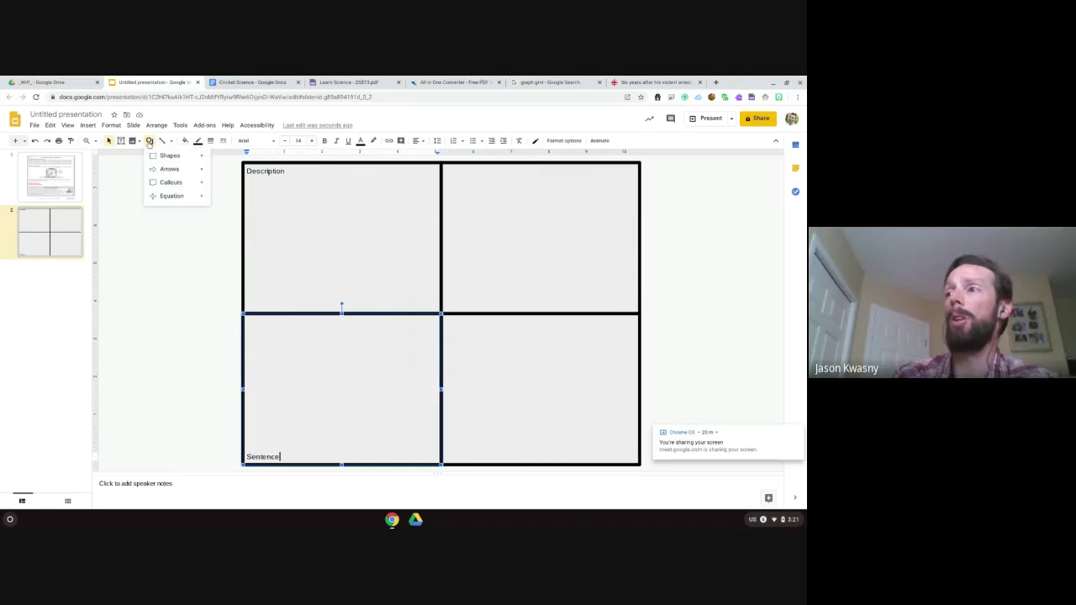